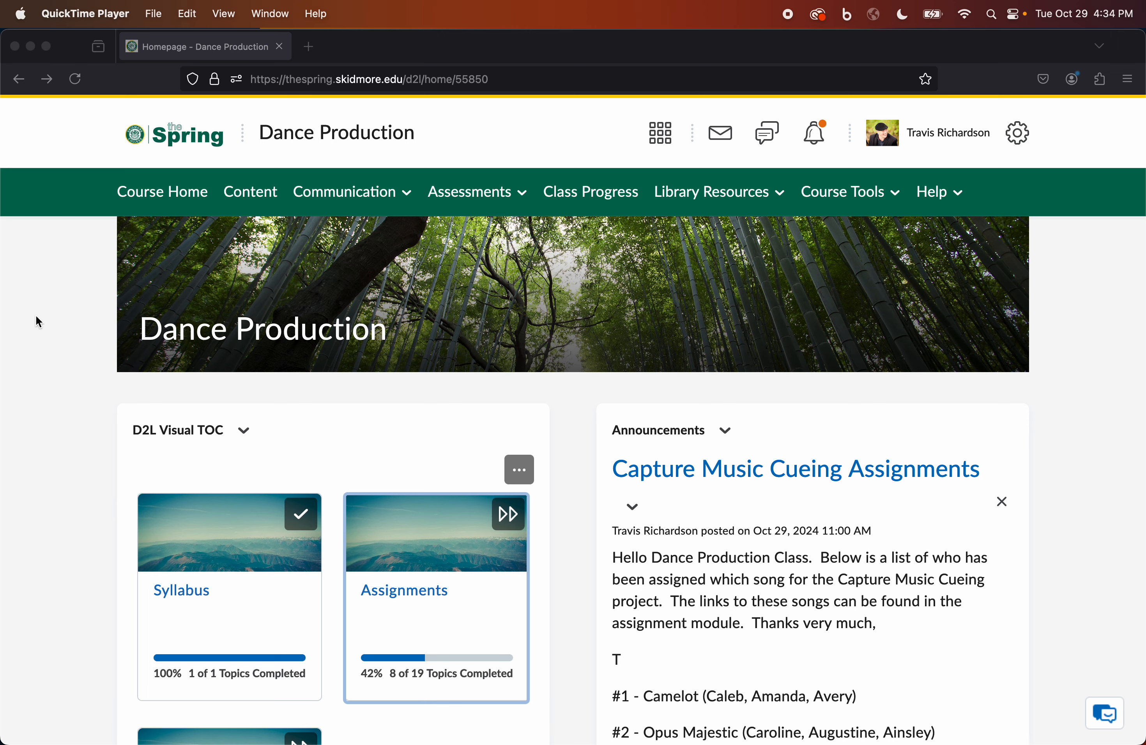
# Open the Programming & Visulization module under the course's Assignments and review its download links and files.
pyautogui.click(394, 594)
pyautogui.click(393, 599)
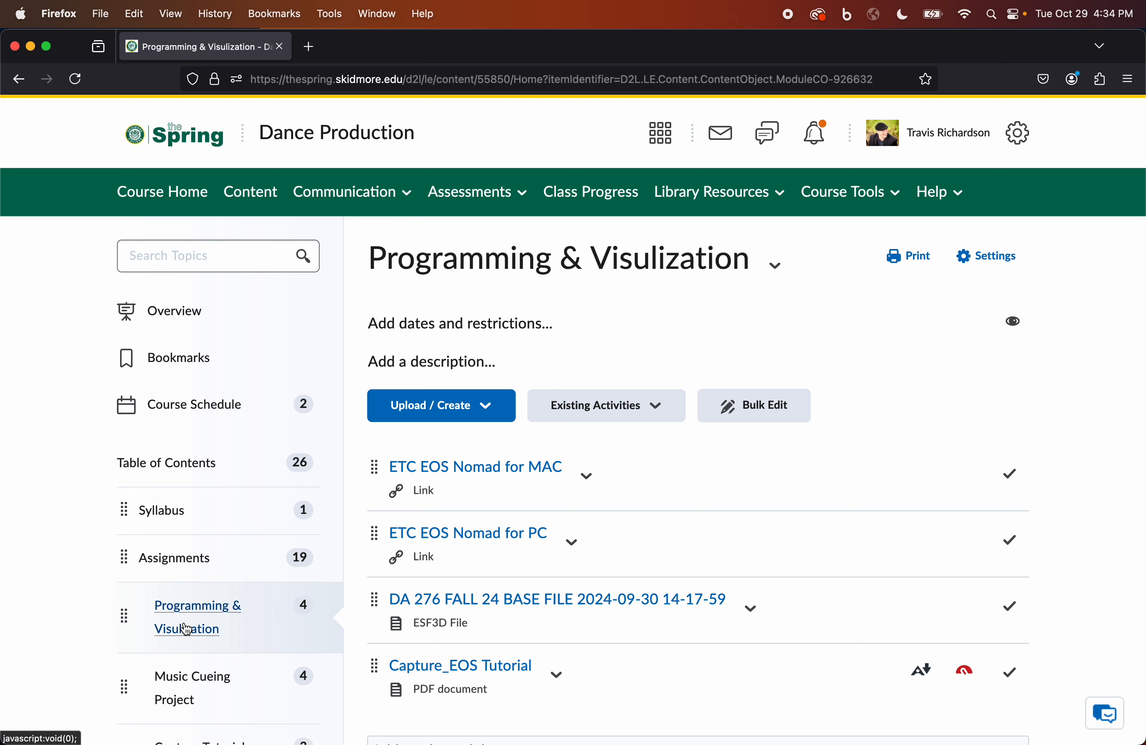
pyautogui.scroll(-2, 213, 629)
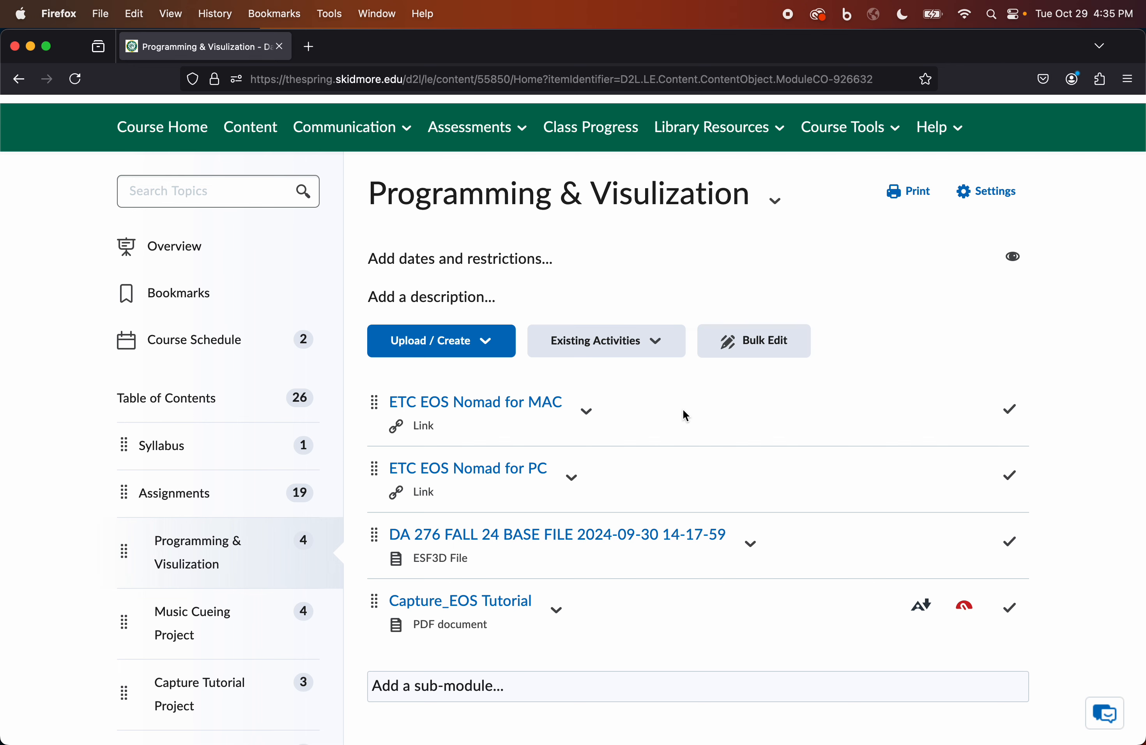
pyautogui.scroll(-3, 689, 407)
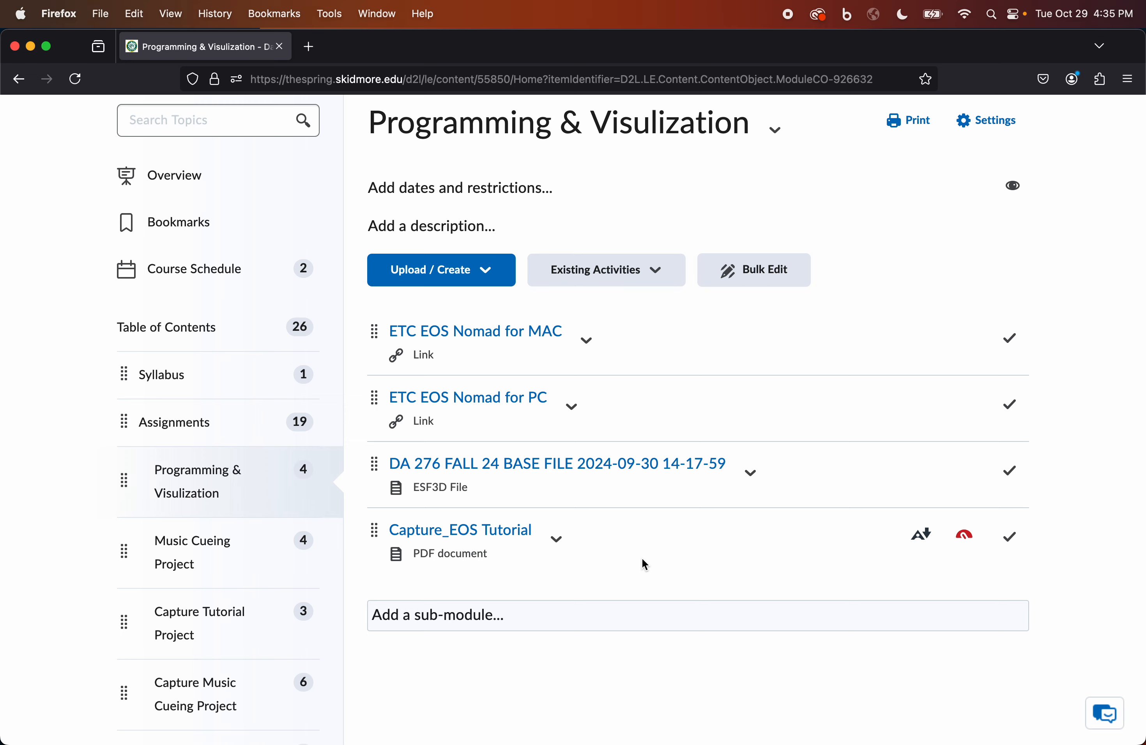
# Switch to Finder and open the DA 276 Capture Presentation application from its presentation folder.
pyautogui.press('super+Tab')
pyautogui.press('super+Tab')
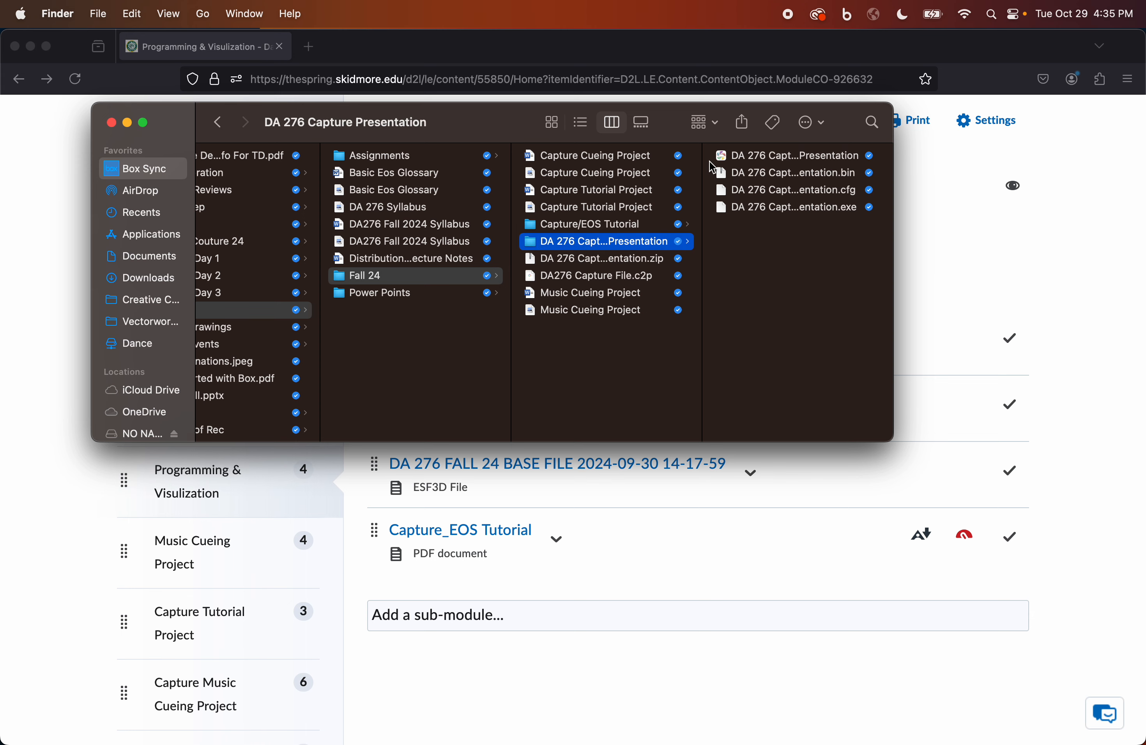
pyautogui.doubleClick(719, 155)
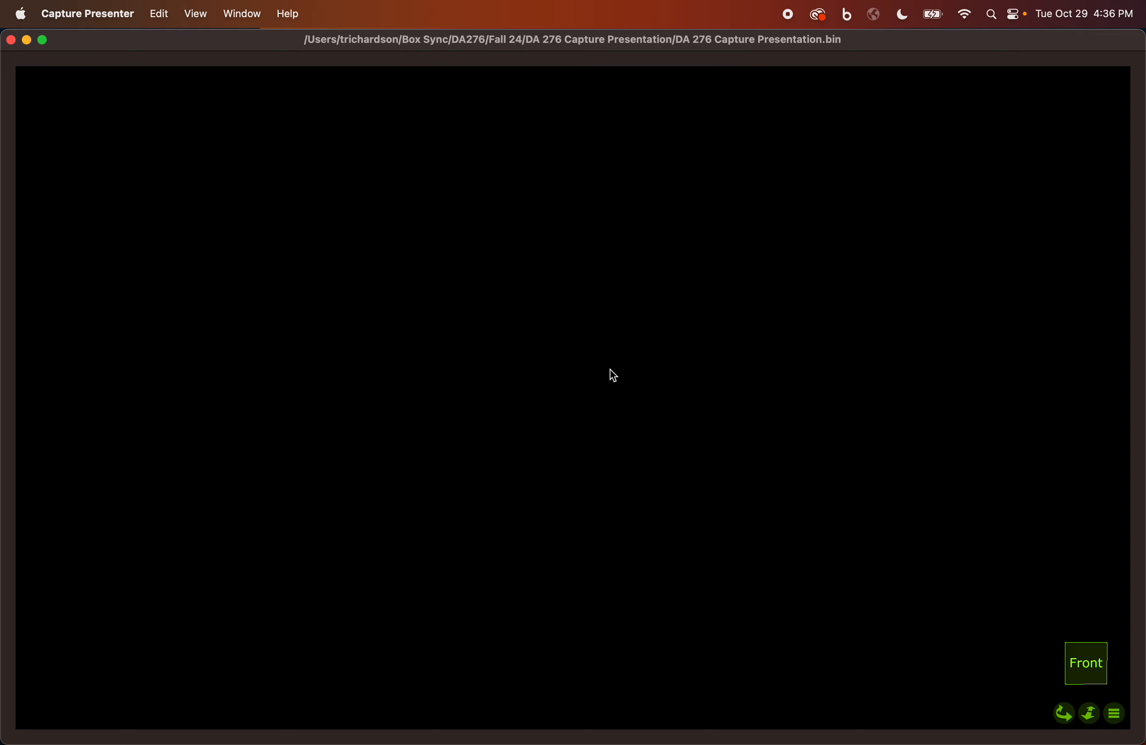
# Return to Finder and launch Eos Family Welcome Screen from the Applications folder.
pyautogui.press('super+Tab')
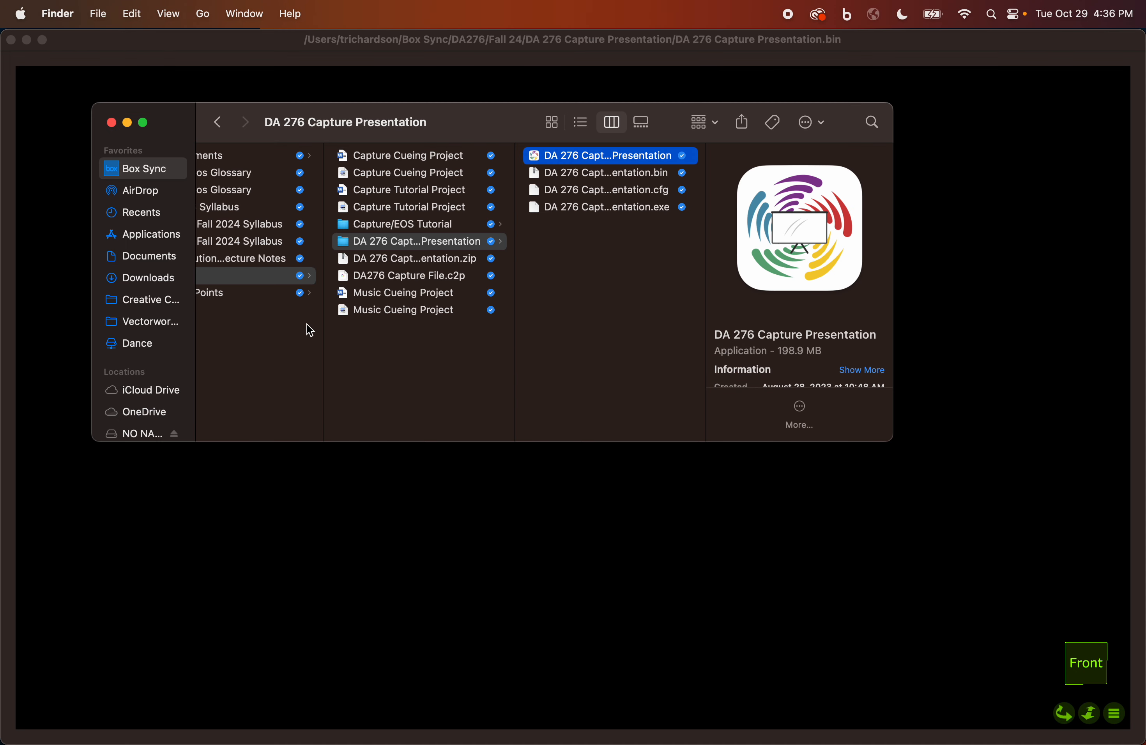
pyautogui.hscroll(-5, 293, 323)
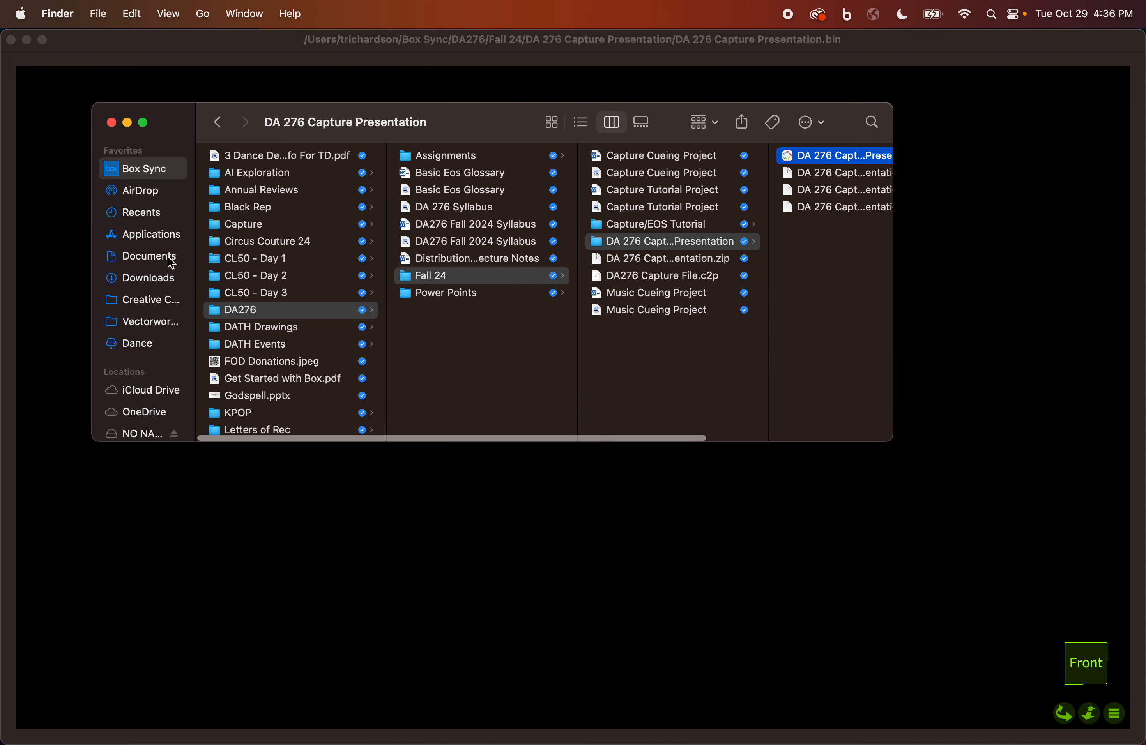
pyautogui.click(158, 233)
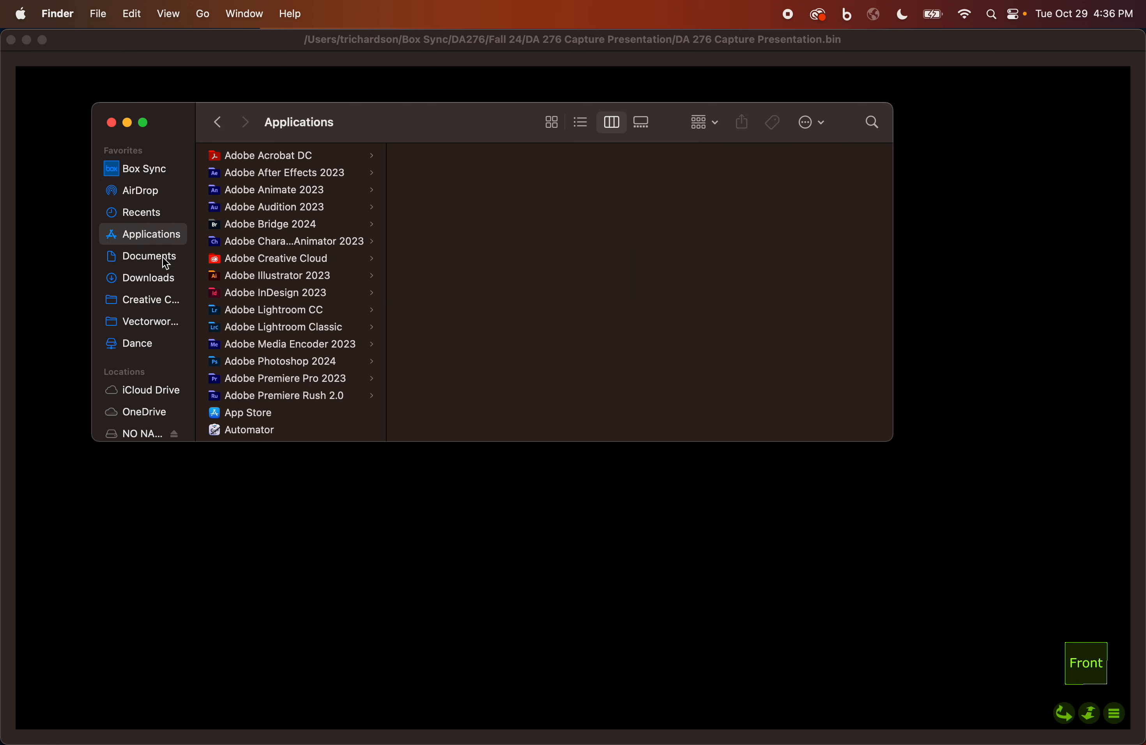
pyautogui.scroll(-10, 282, 368)
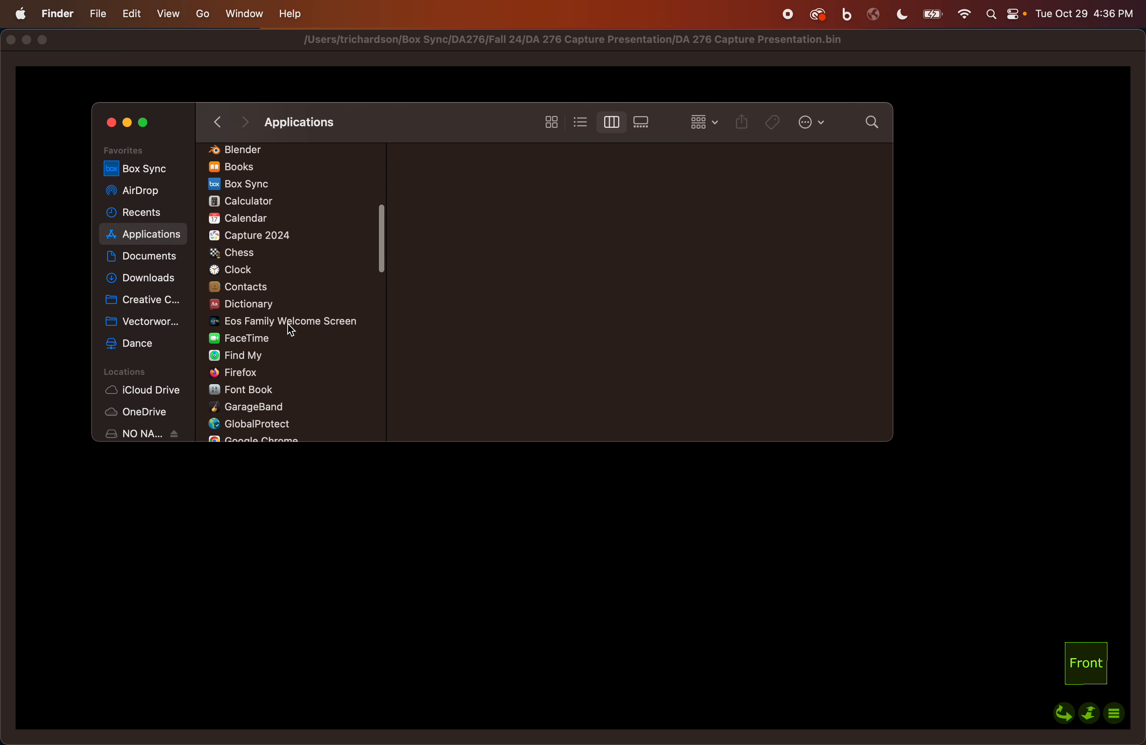
pyautogui.doubleClick(302, 321)
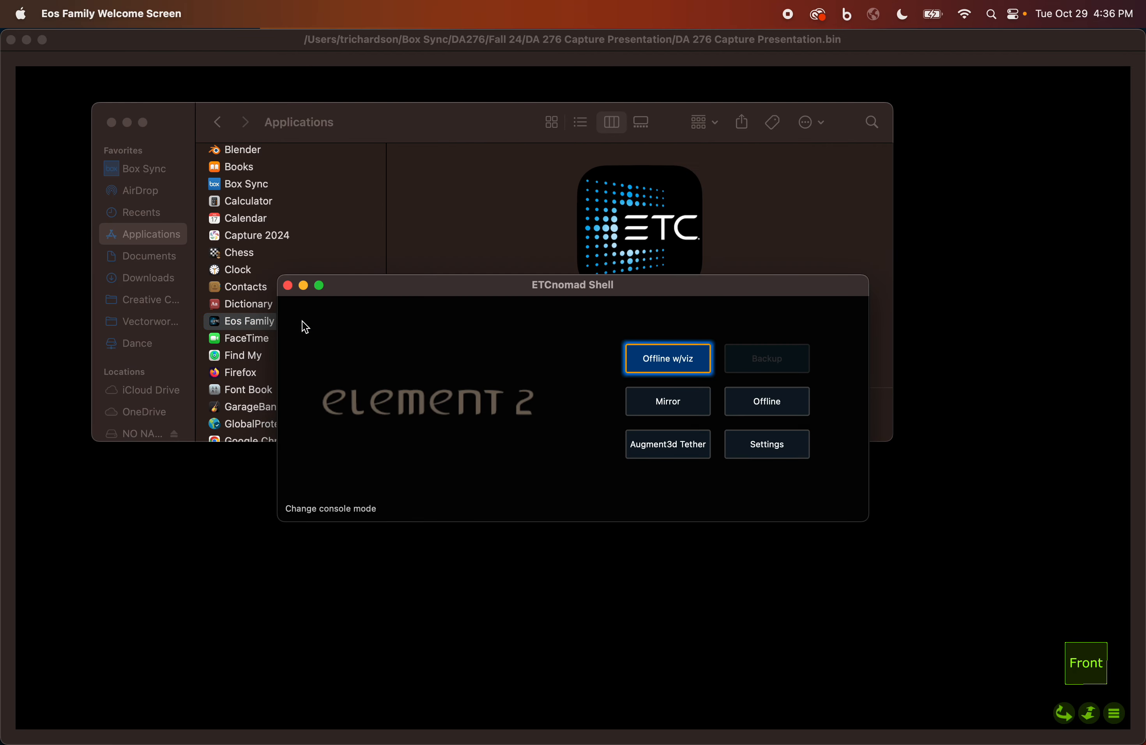
# Set the ETCnomad console mode to Element 2 and start it in Offline w/viz mode, accepting the visualizer-only notice.
pyautogui.click(333, 511)
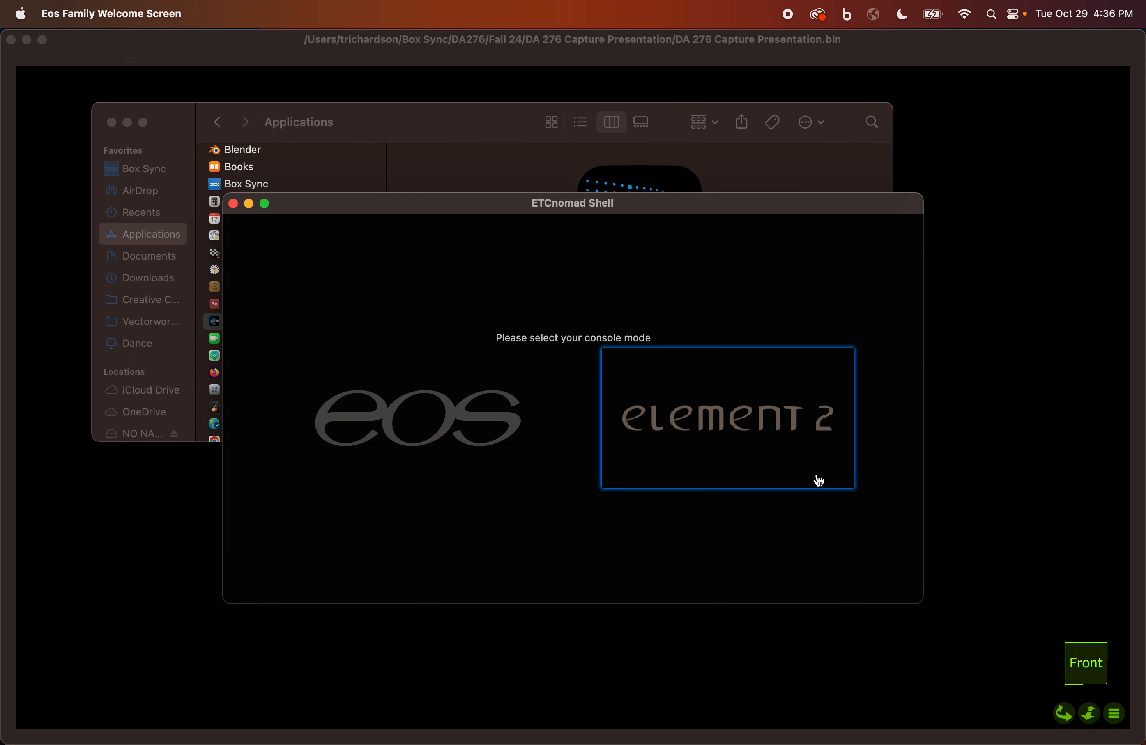
pyautogui.click(691, 422)
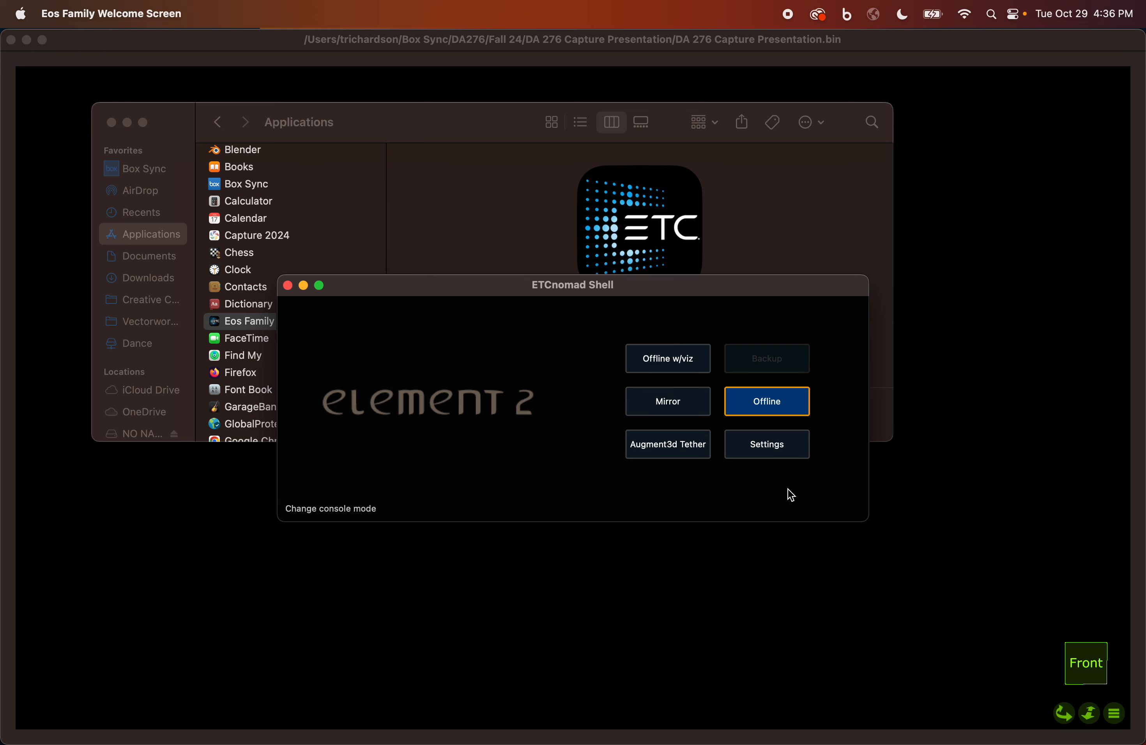
pyautogui.click(771, 443)
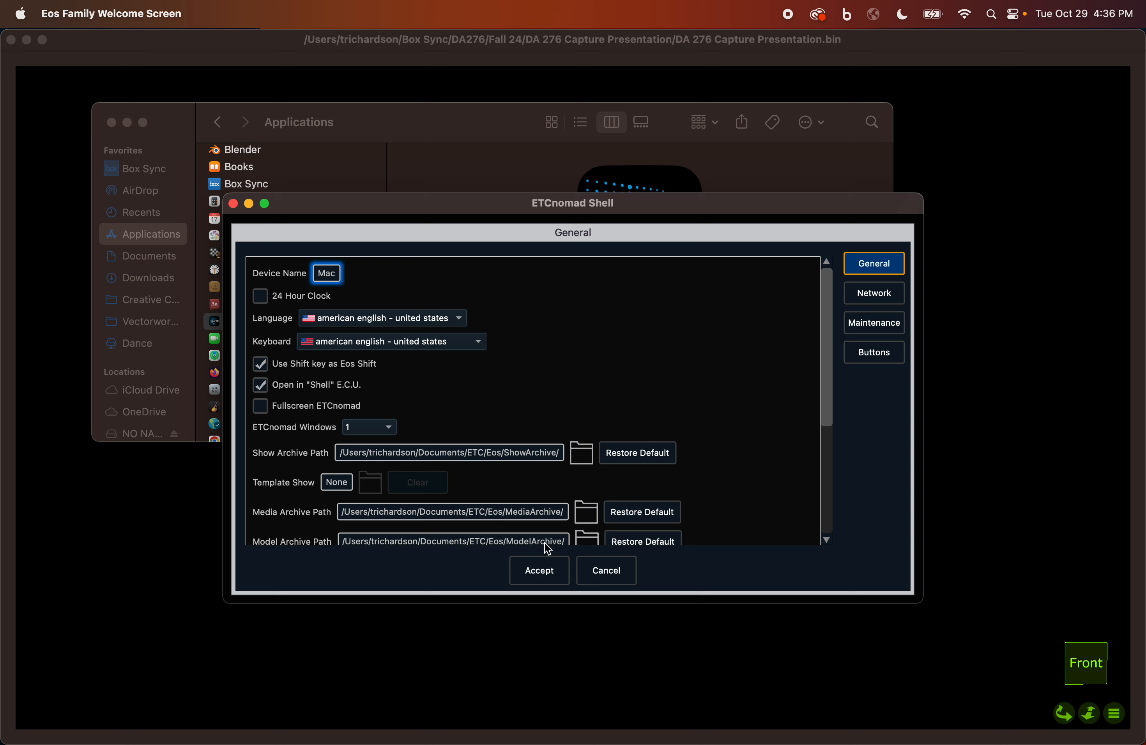
pyautogui.click(539, 570)
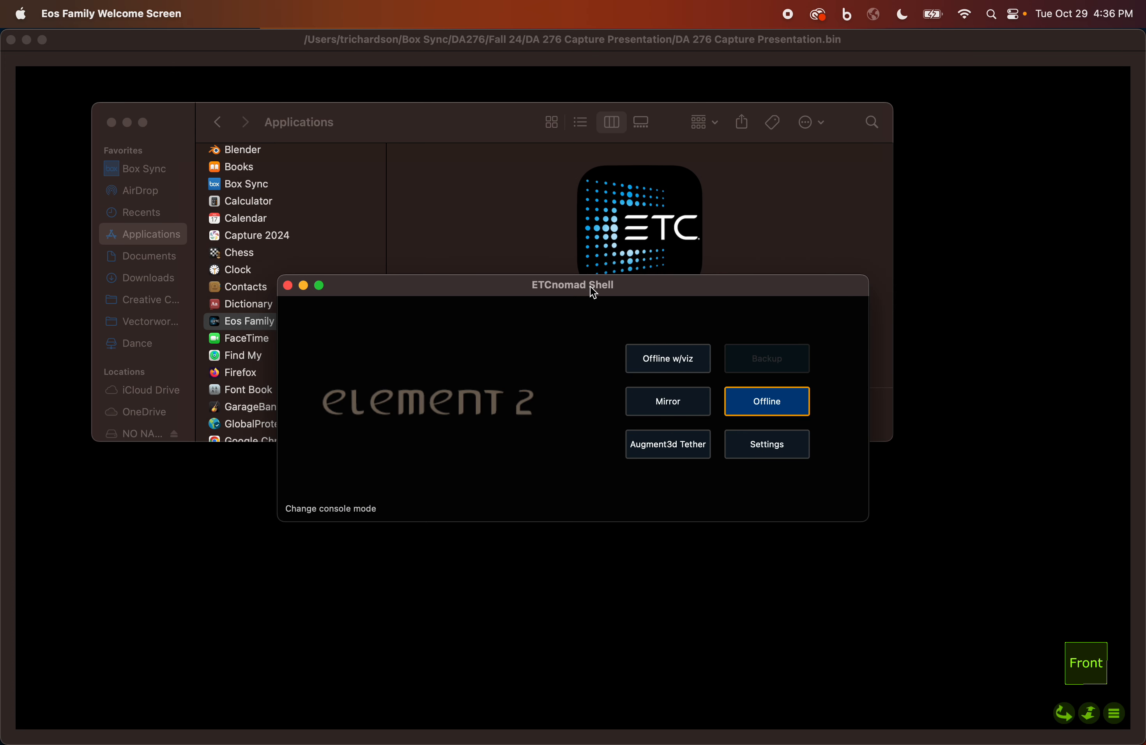
pyautogui.click(675, 359)
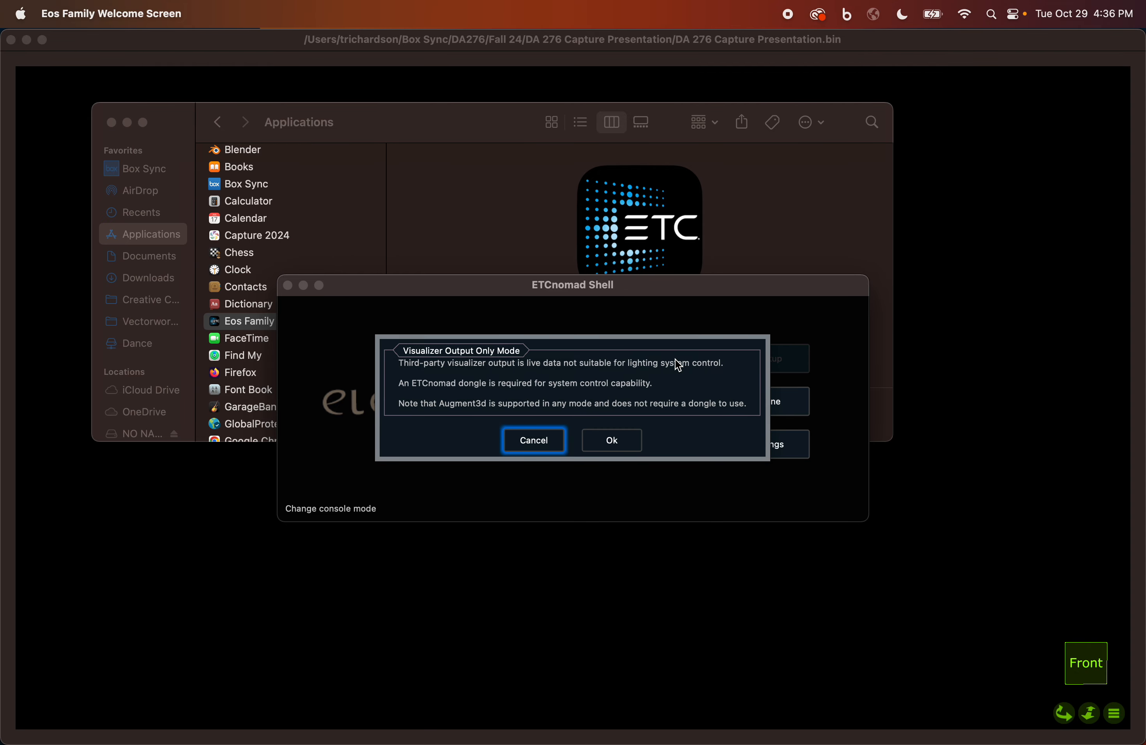
pyautogui.click(613, 441)
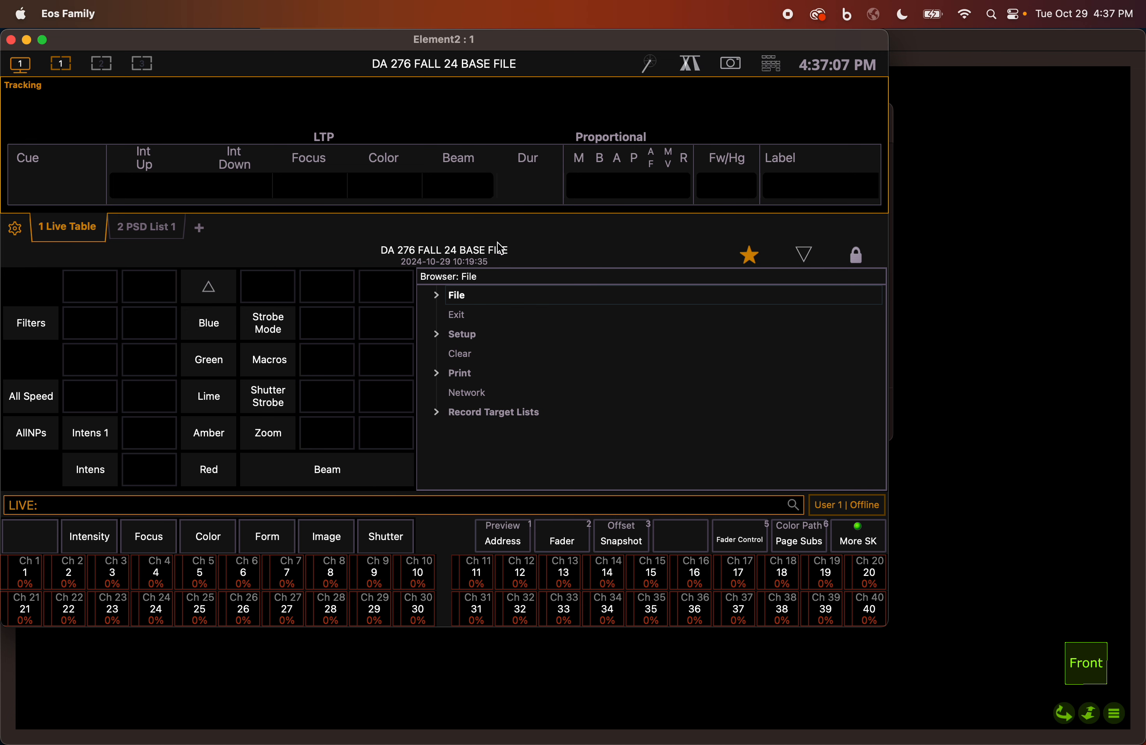
pyautogui.click(806, 255)
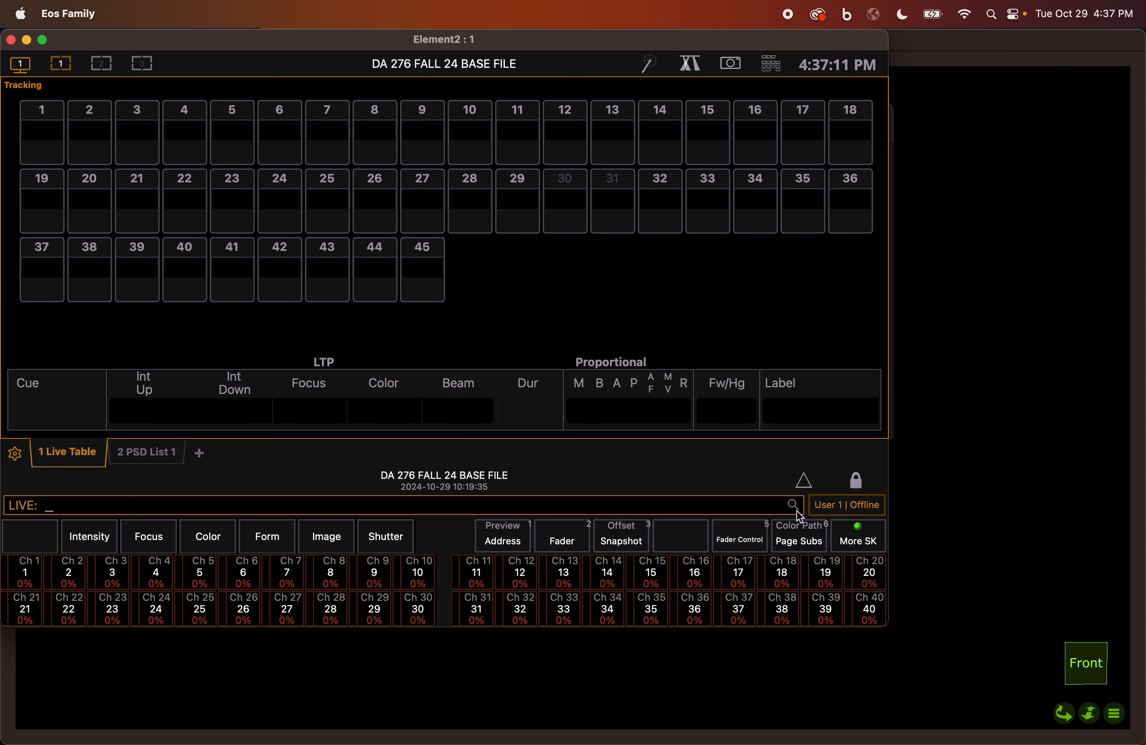
pyautogui.click(806, 480)
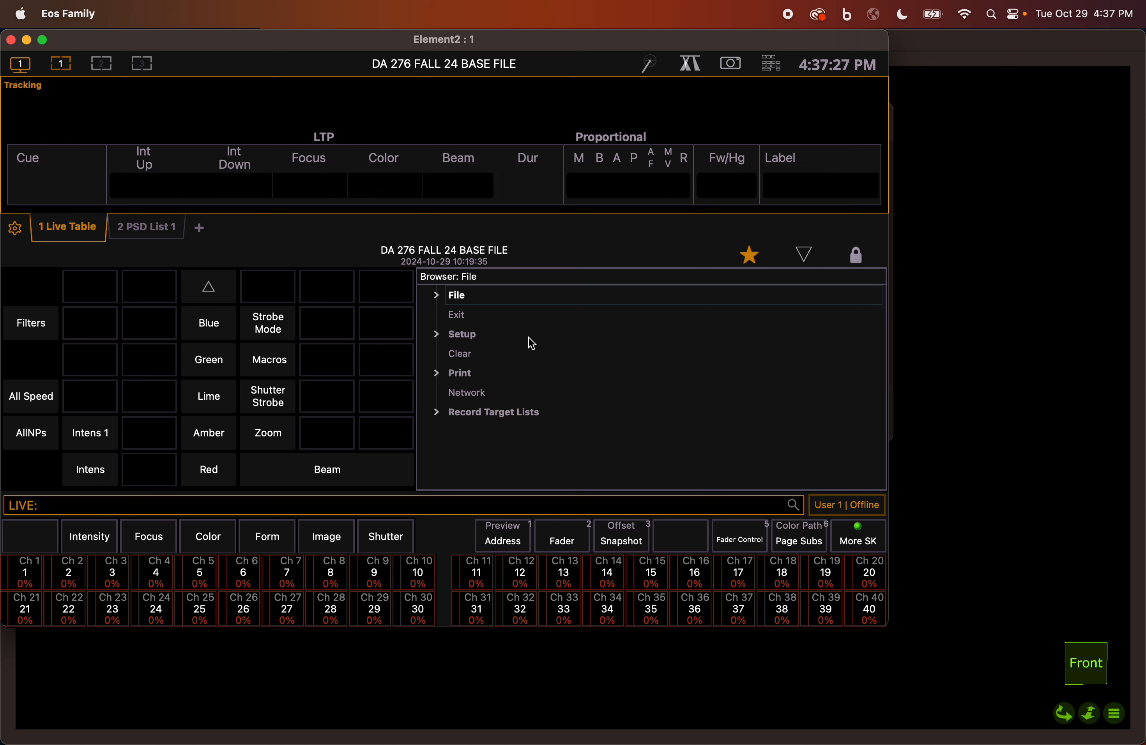
pyautogui.click(438, 298)
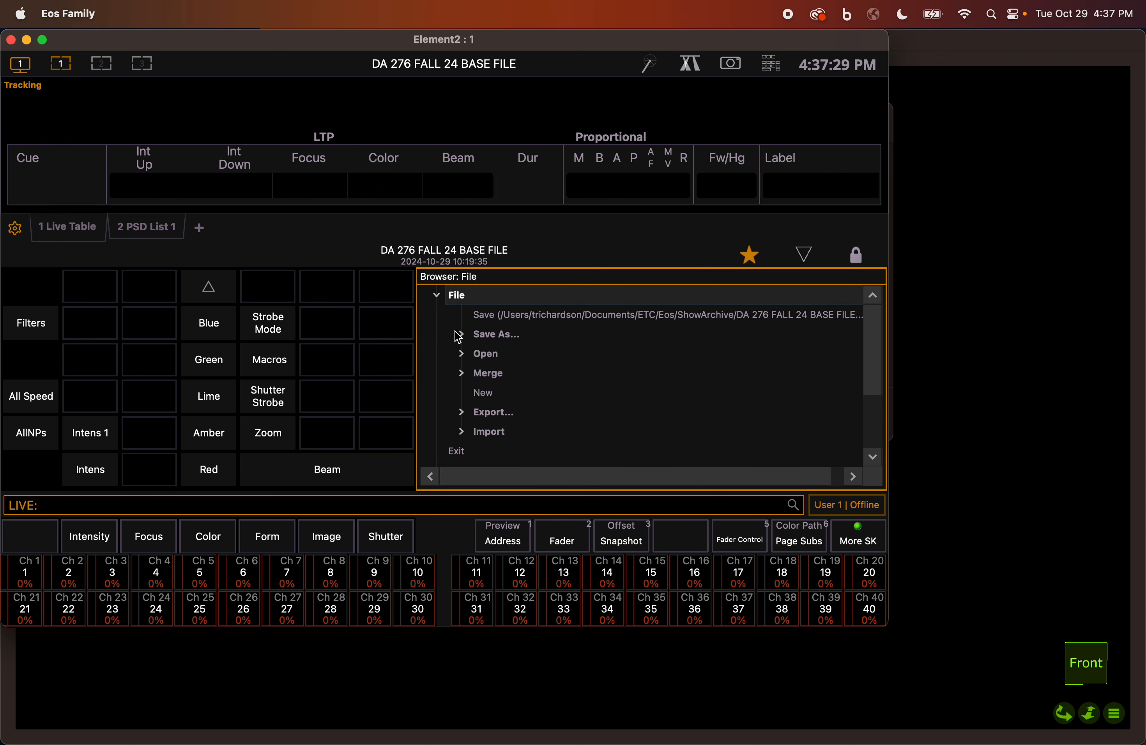
pyautogui.click(462, 355)
pyautogui.scroll(-8, 484, 368)
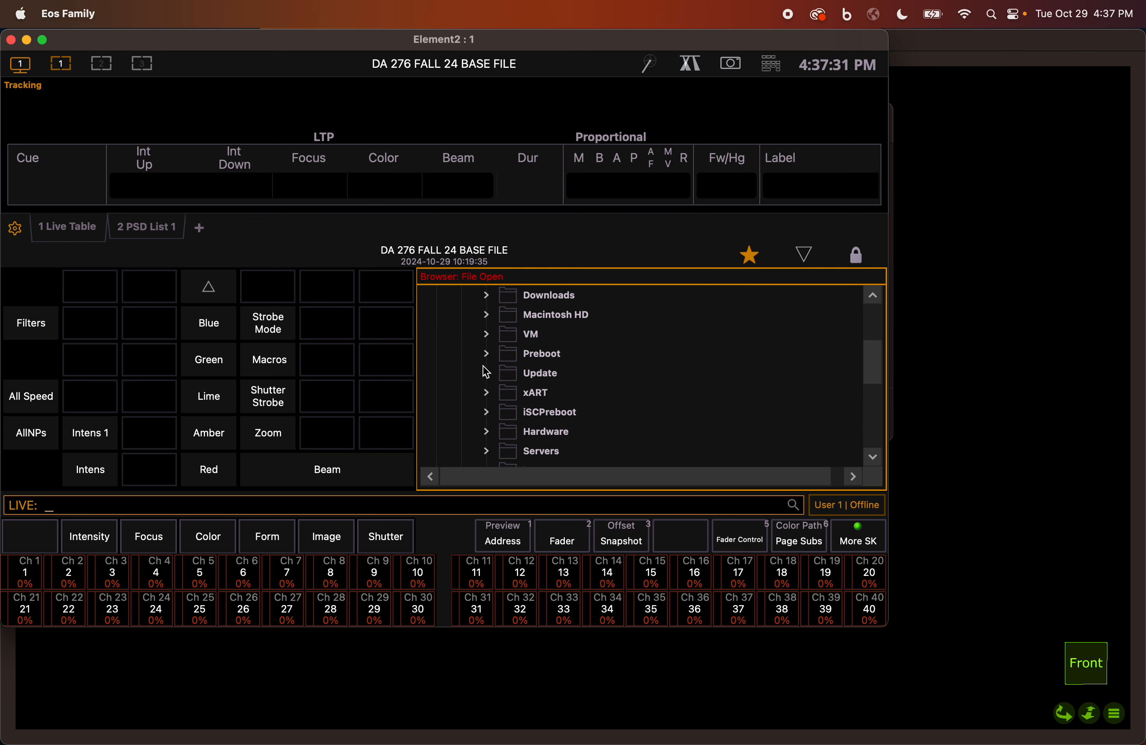
pyautogui.click(486, 373)
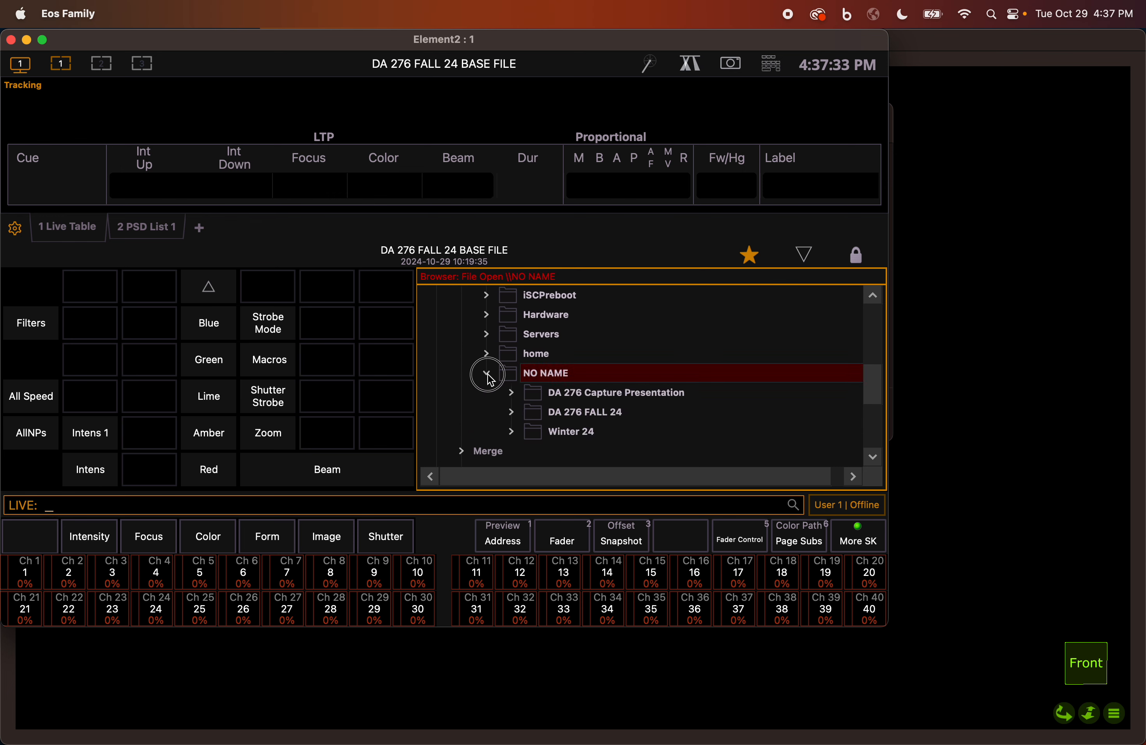
pyautogui.click(513, 412)
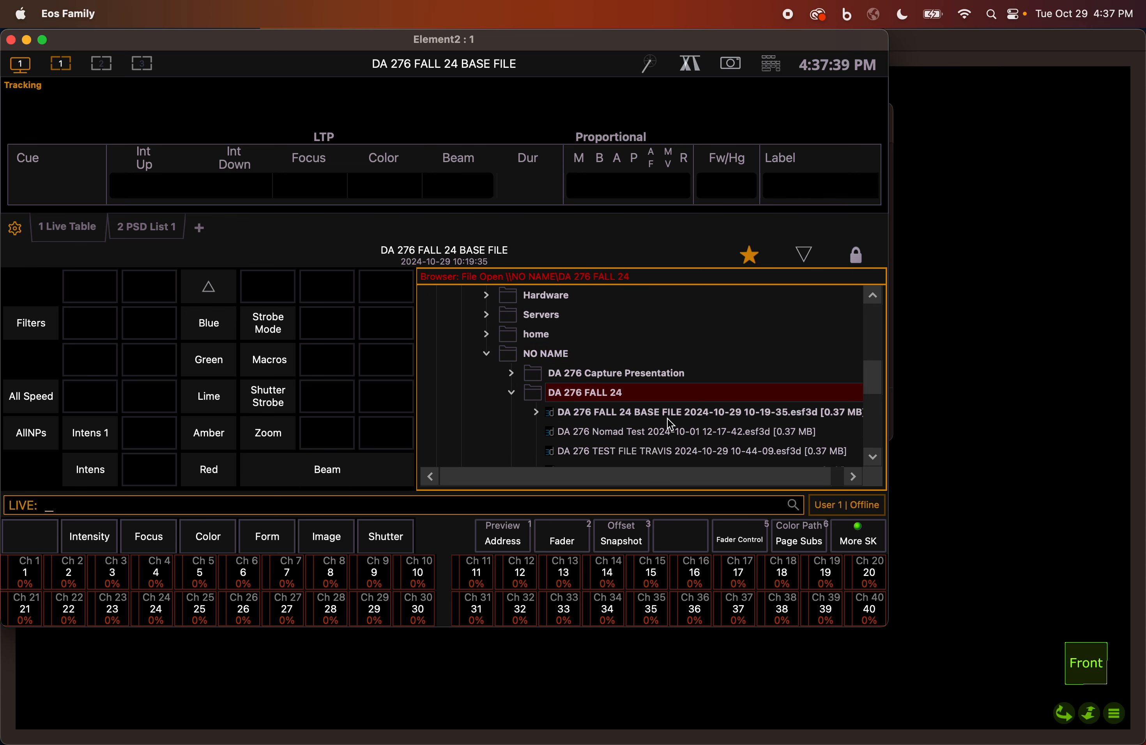
pyautogui.doubleClick(667, 414)
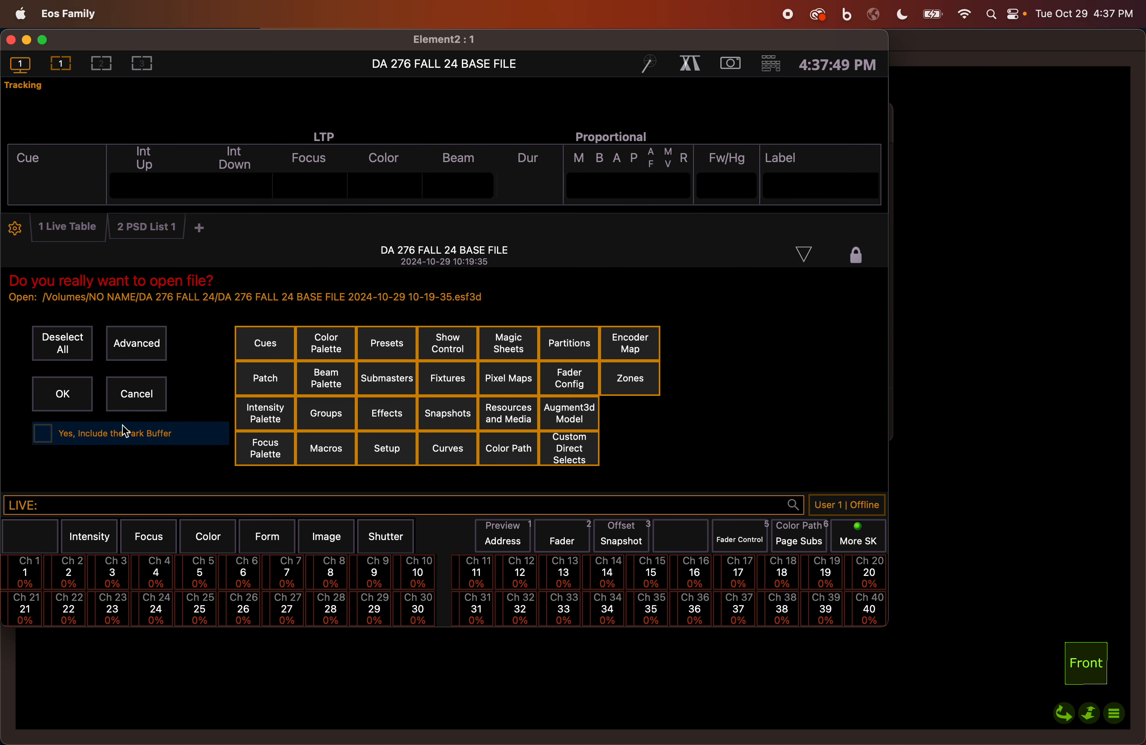
pyautogui.click(63, 394)
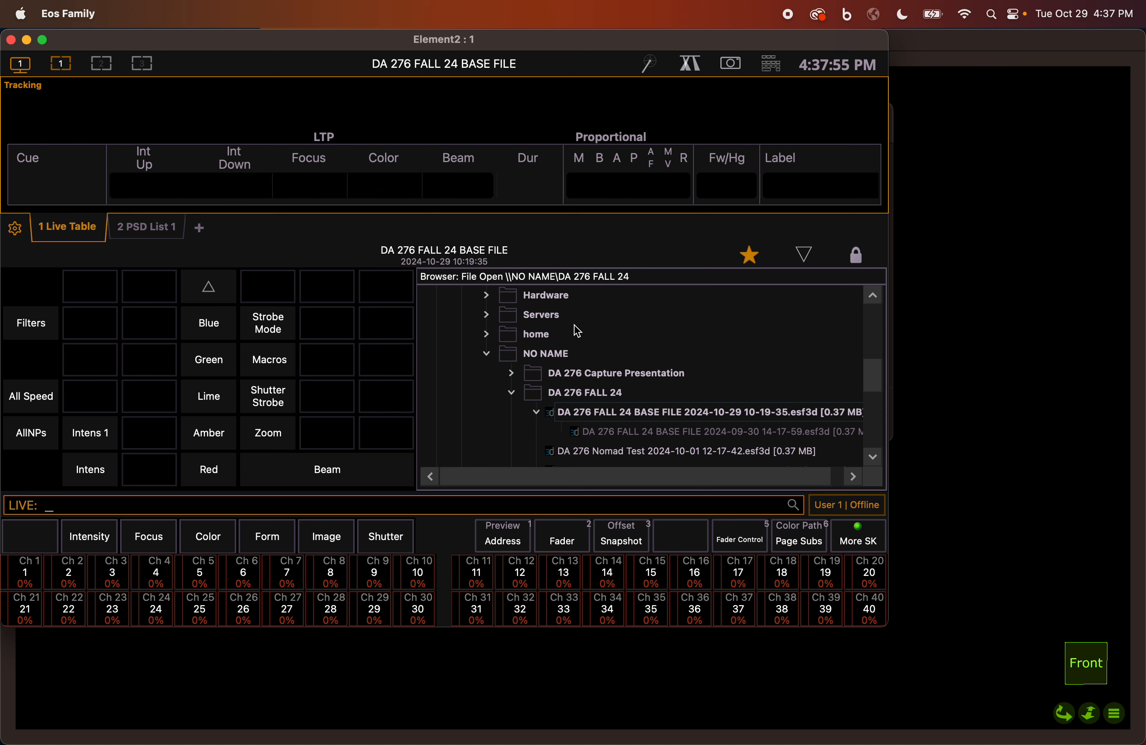
# Collapse the browser area and display magic sheet 901 CONVENTIONALS in a new tab.
pyautogui.click(805, 259)
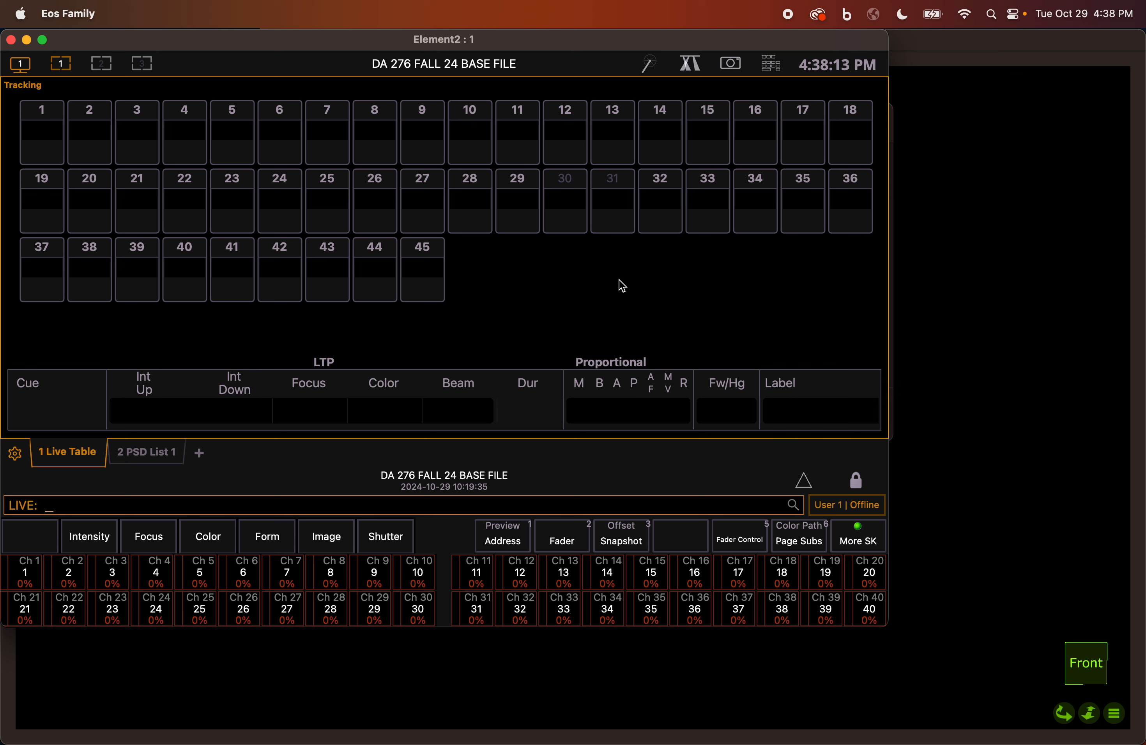
pyautogui.click(200, 456)
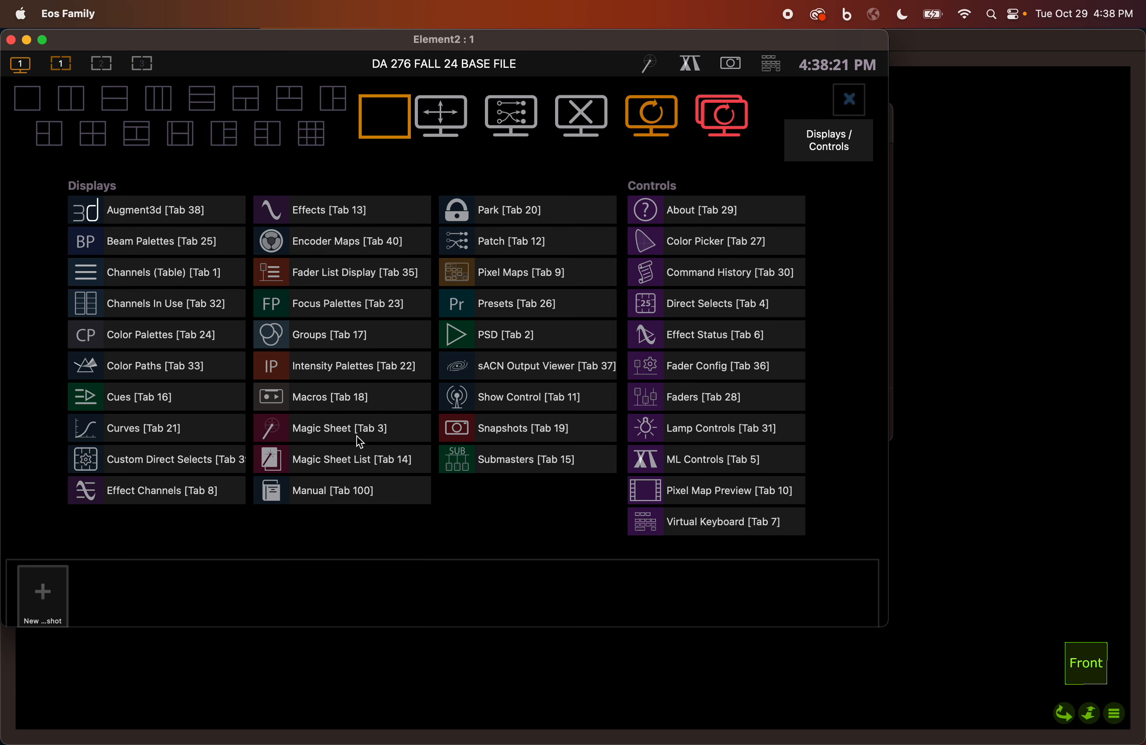
pyautogui.click(331, 432)
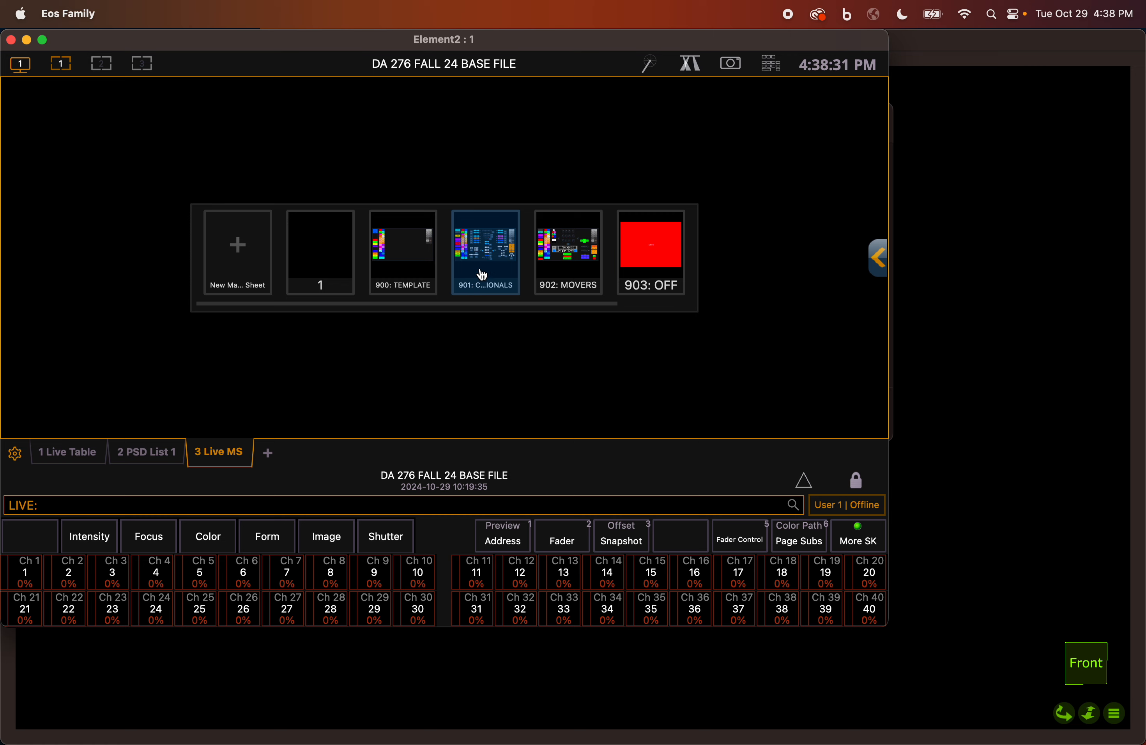
pyautogui.click(493, 251)
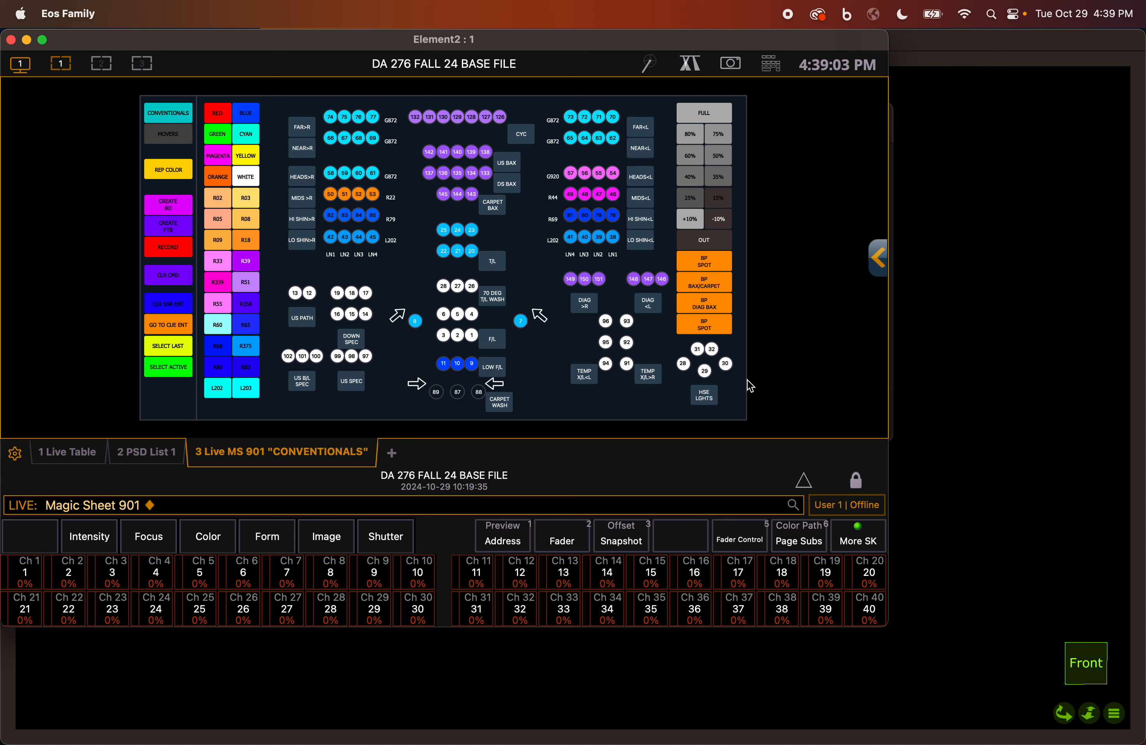
# Set the F/L group to 50% and switch to Capture Presenter to check the lighting on stage.
pyautogui.click(491, 342)
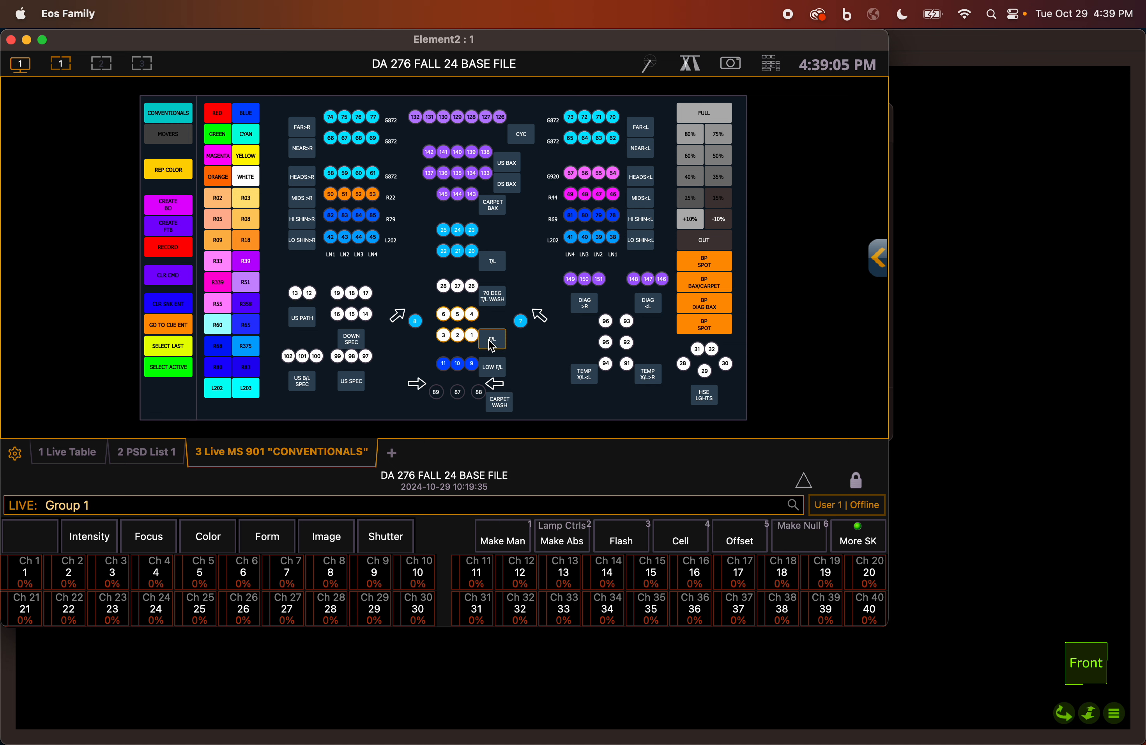
pyautogui.click(721, 156)
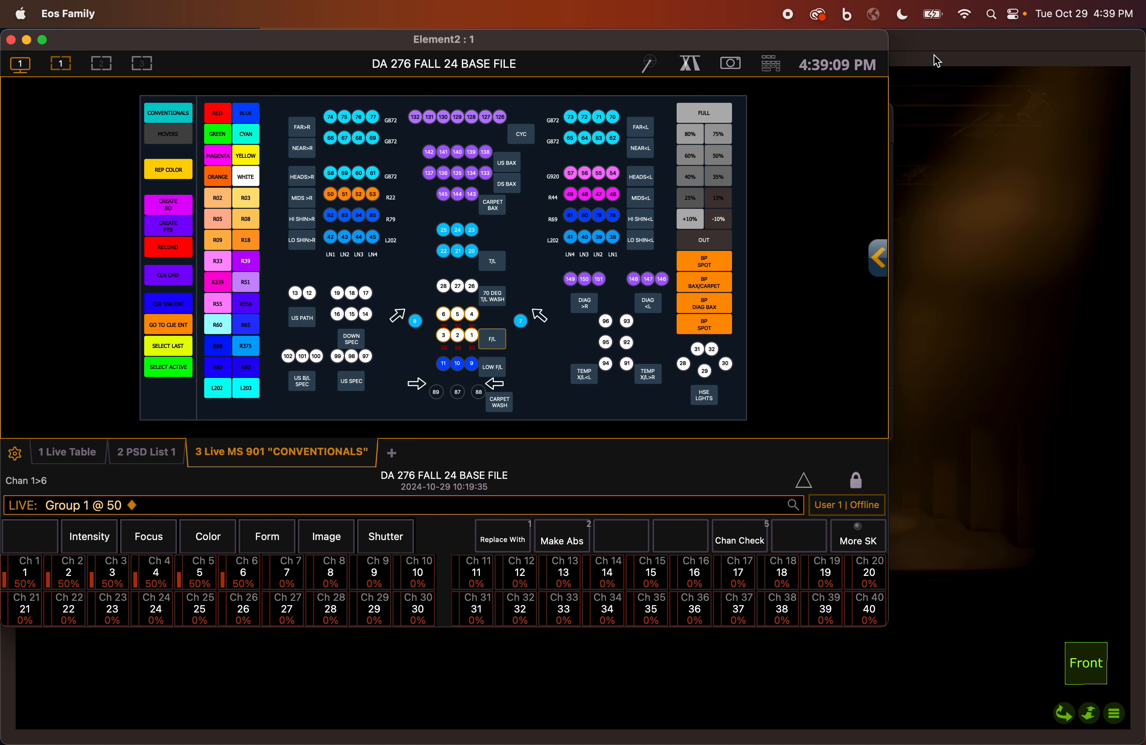
pyautogui.click(930, 44)
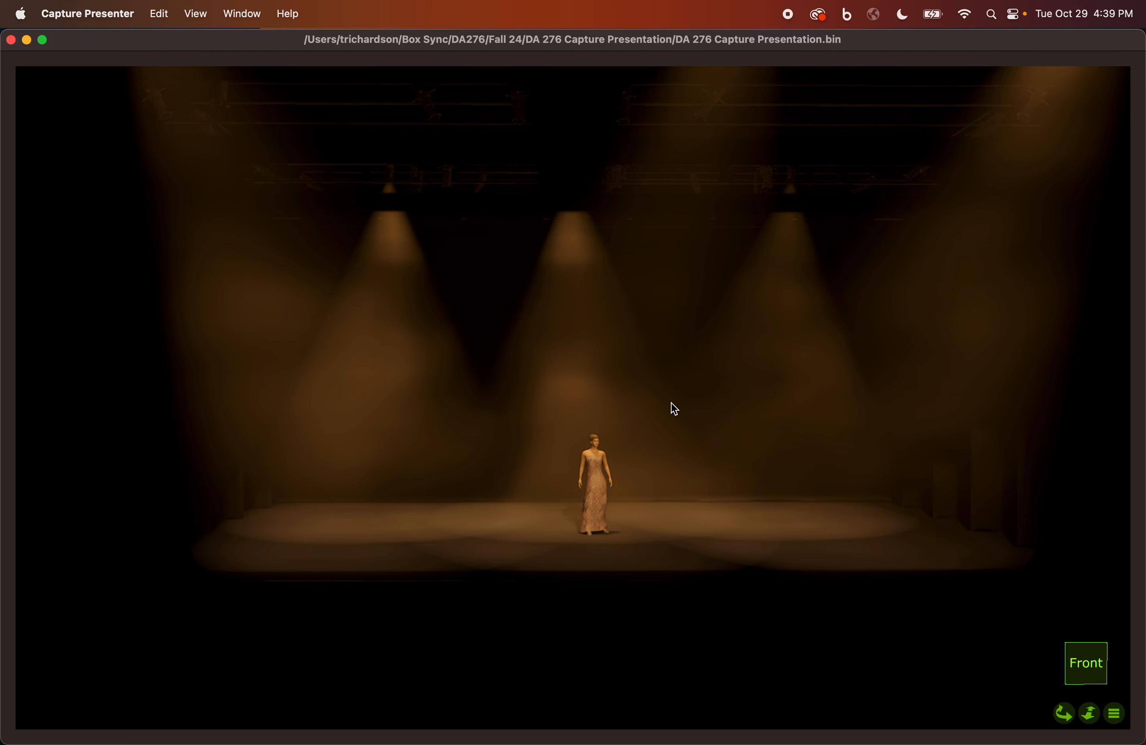
# Switch back to the Eos console and record the current look as cue 1.
pyautogui.press('super+Tab')
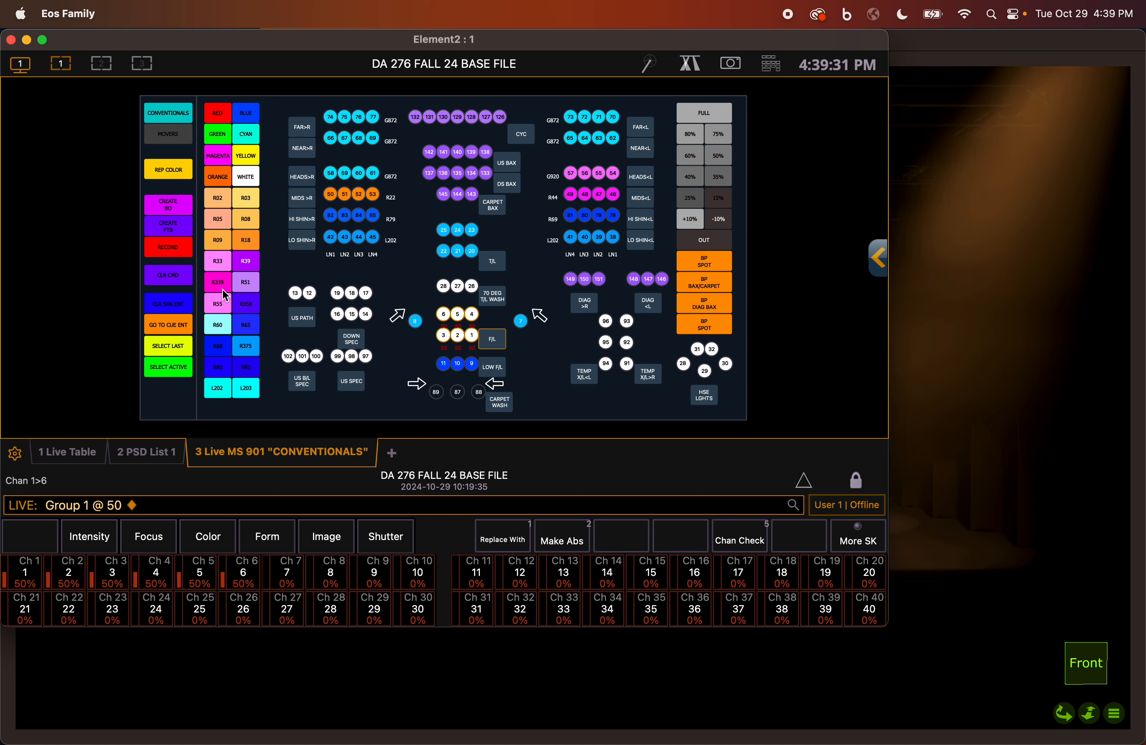
pyautogui.click(167, 254)
pyautogui.write('1')
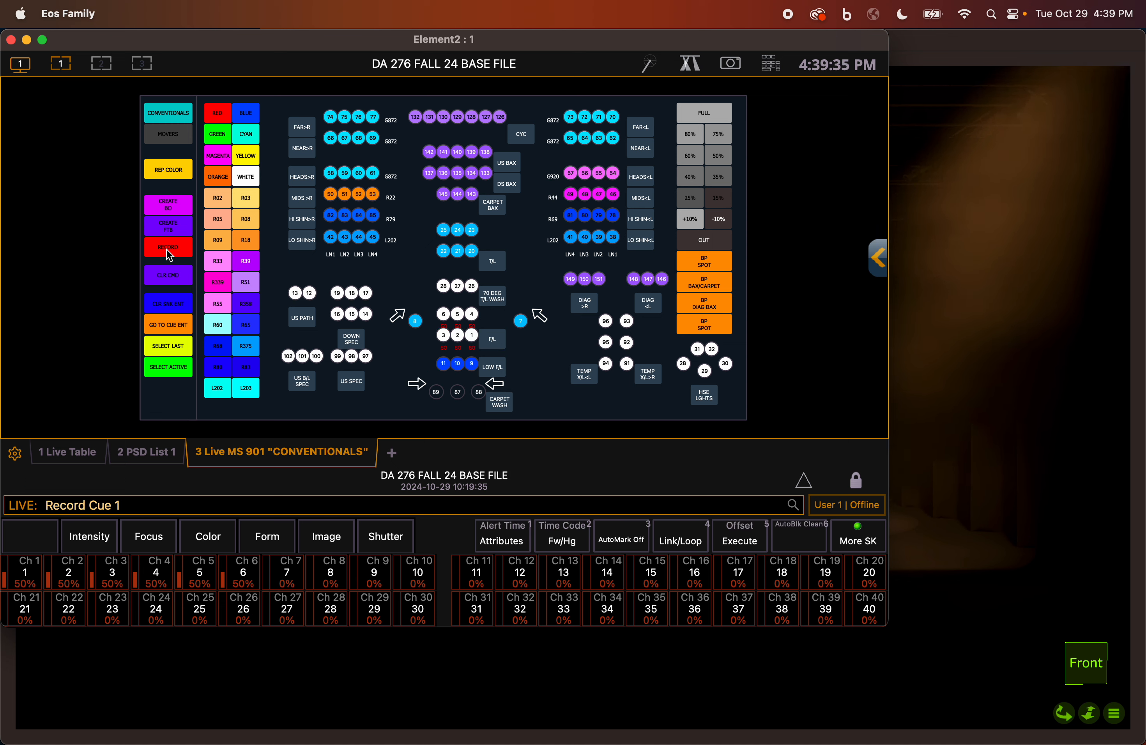
pyautogui.press('Return')
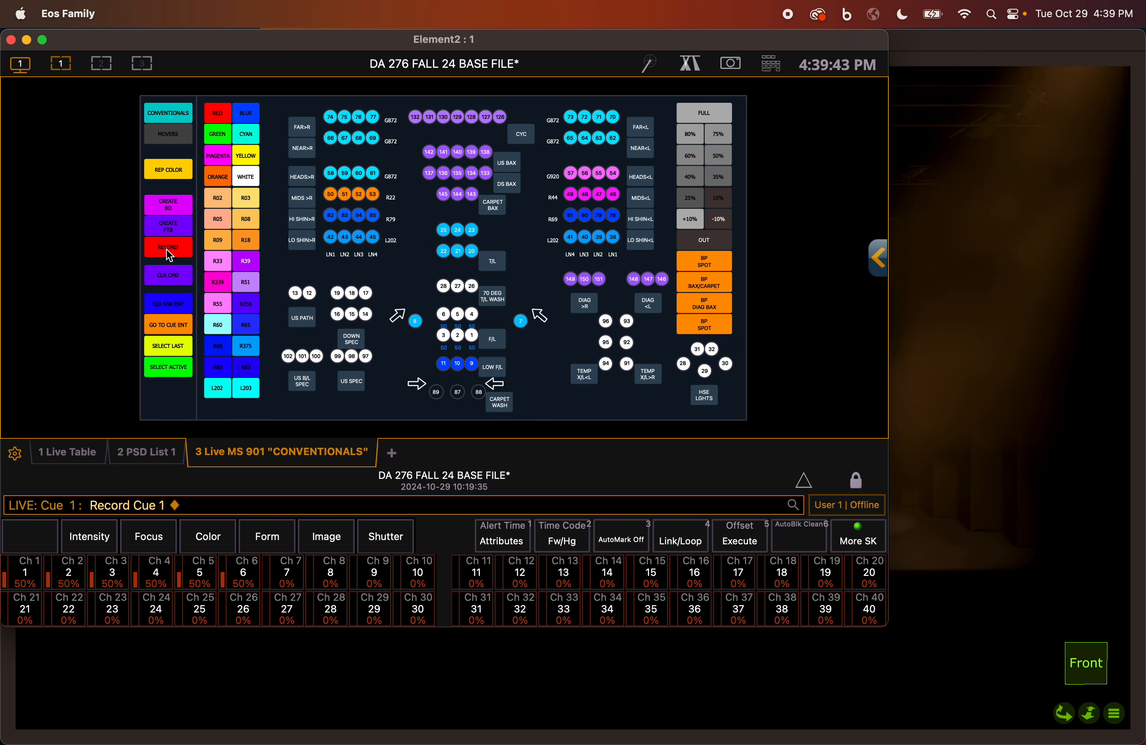
# Apply the rep color from the CONVENTIONALS magic sheet.
pyautogui.click(173, 174)
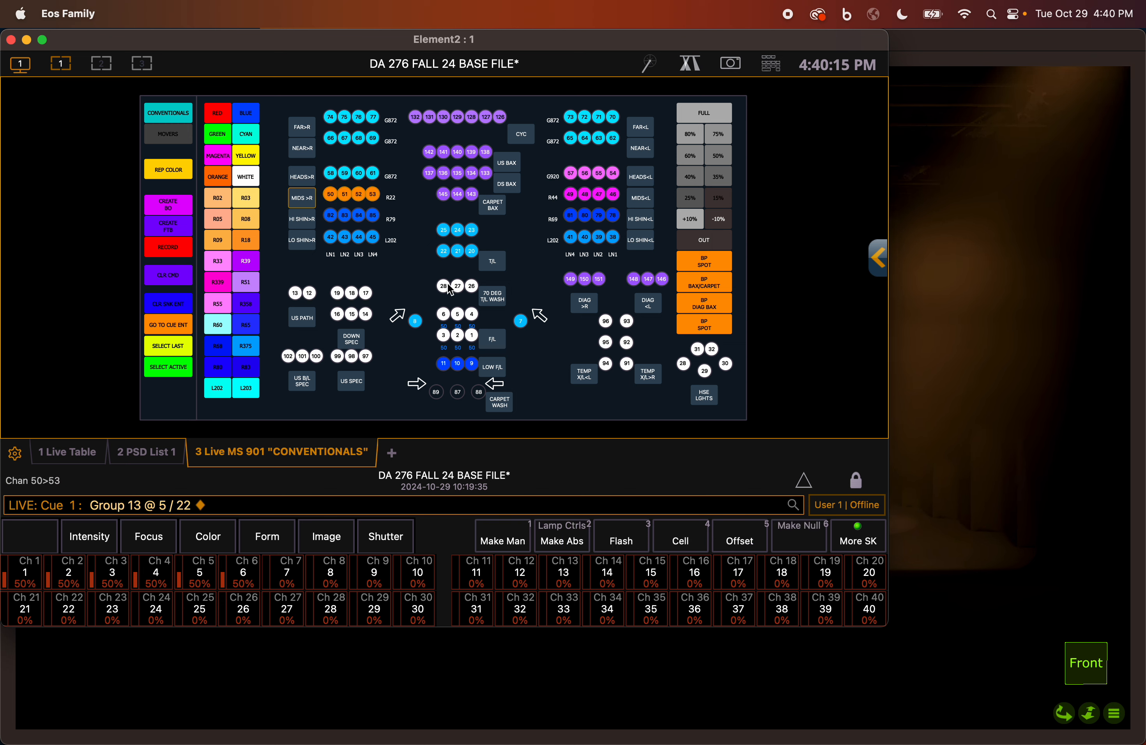
# Bring the HI SHIN and MIDS groups on both sides to full and switch to Capture Presenter to check the stage.
pyautogui.click(642, 223)
pyautogui.click(303, 221)
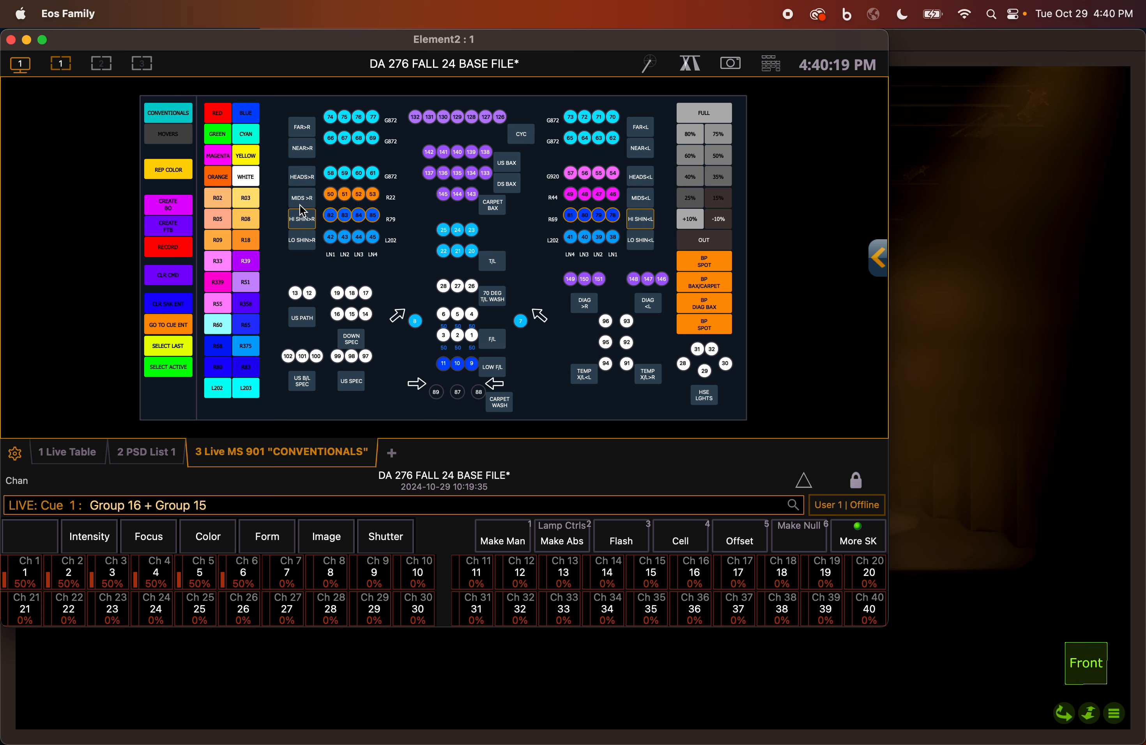
pyautogui.click(302, 201)
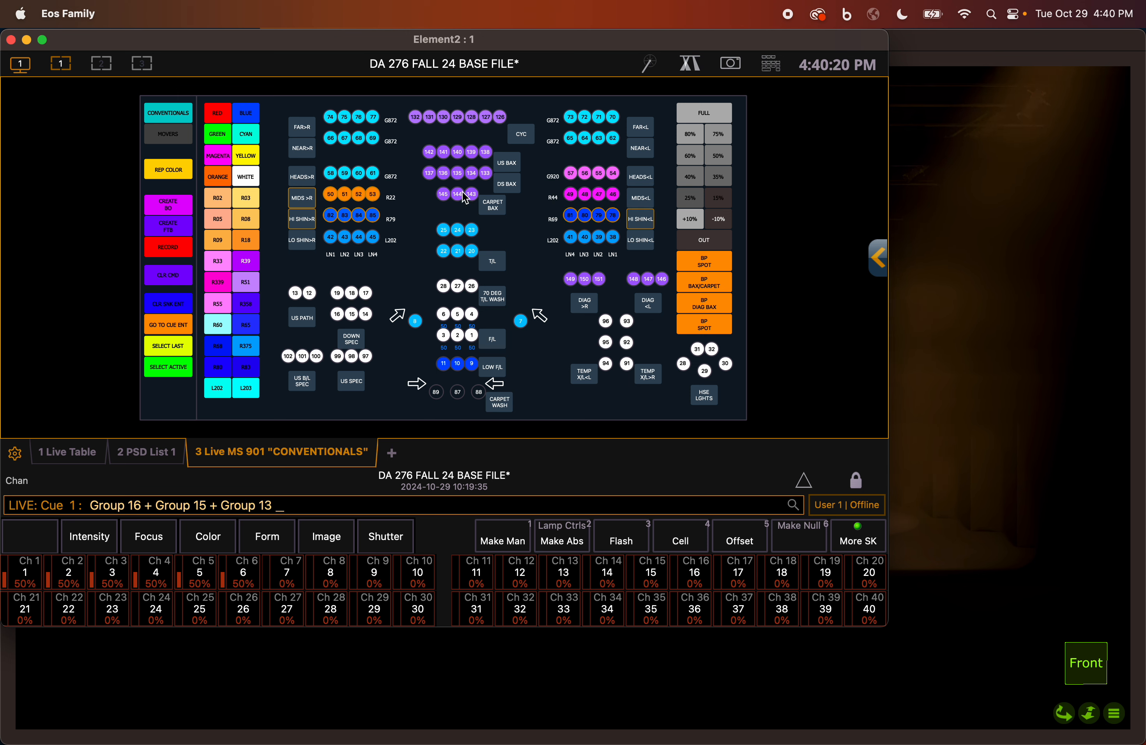
pyautogui.click(643, 201)
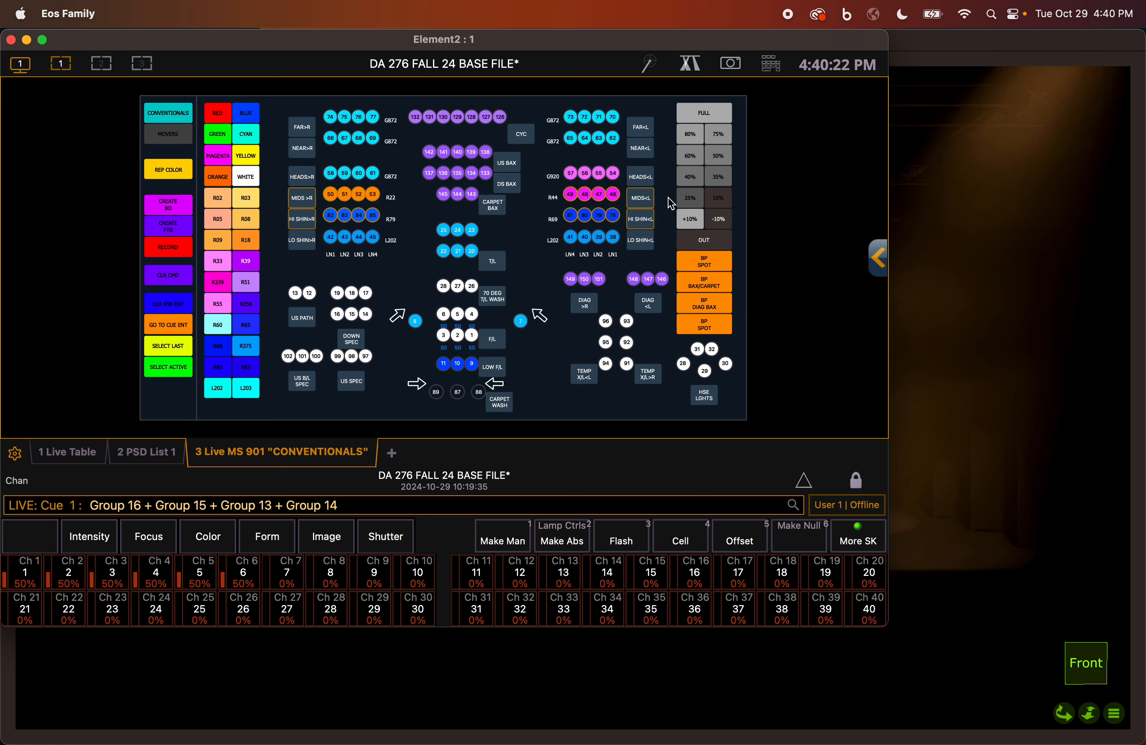
pyautogui.click(705, 114)
pyautogui.click(999, 44)
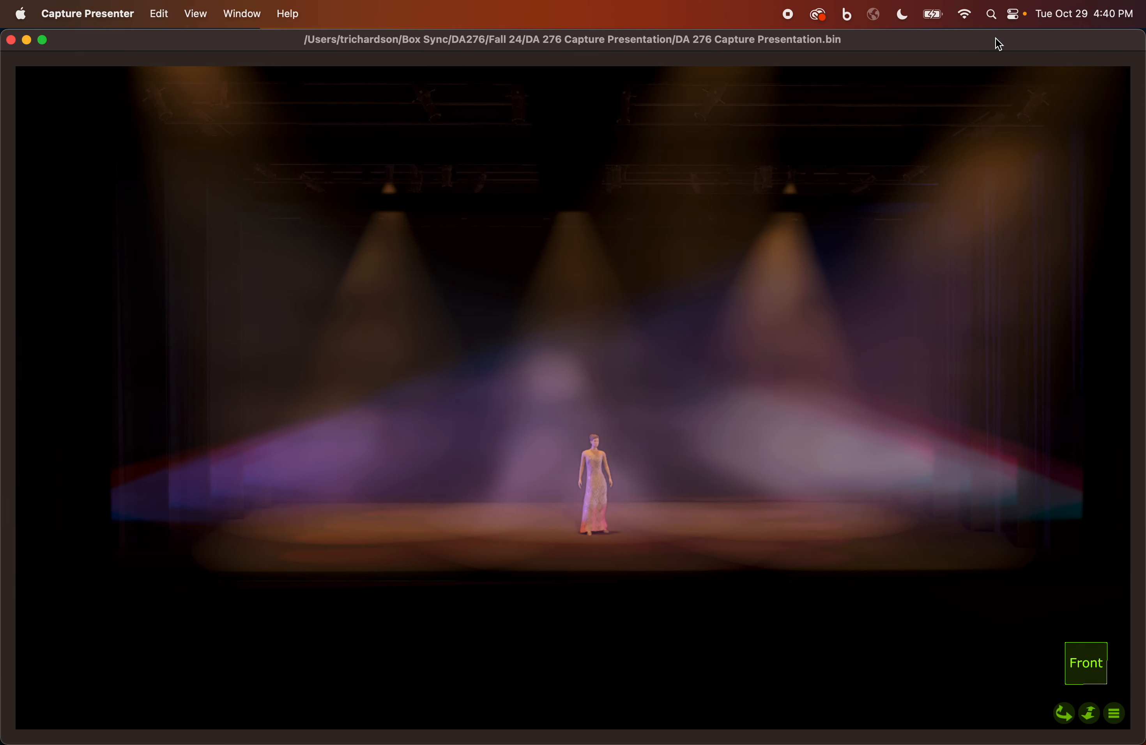
# Return to the Eos console and sneak the last-selected HI SHIN and MIDS groups to release their manual values.
pyautogui.press('super+Tab')
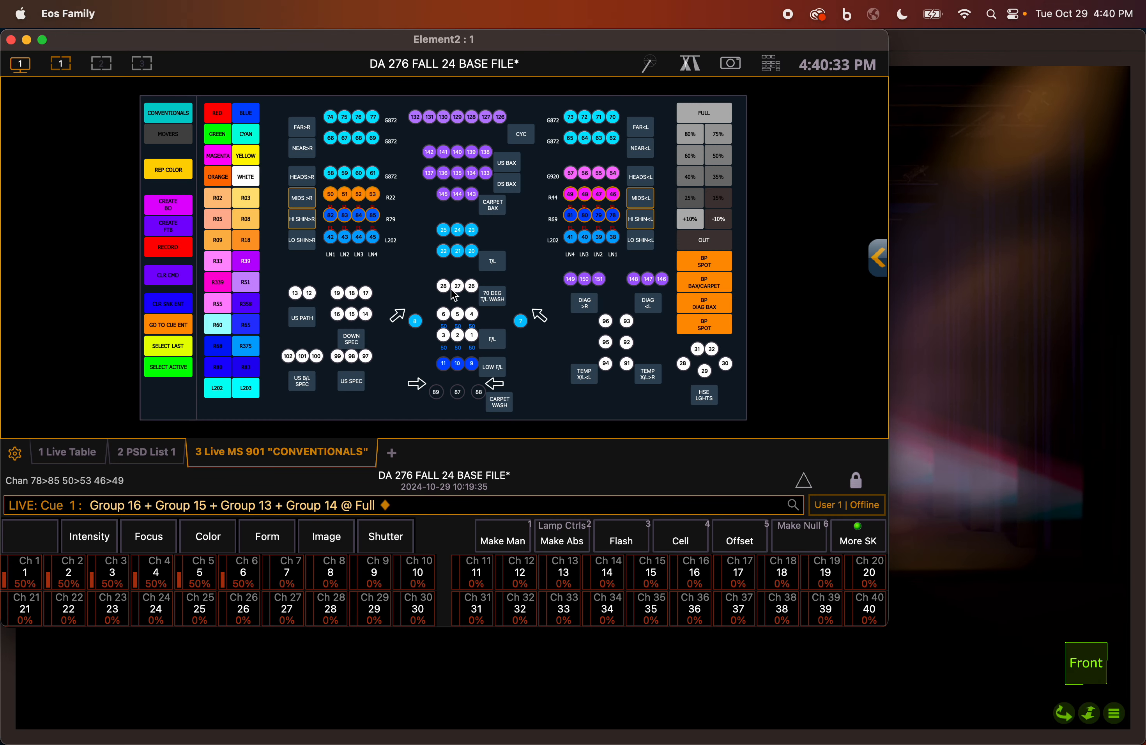
pyautogui.click(177, 351)
pyautogui.hotkey('alt', 'n')
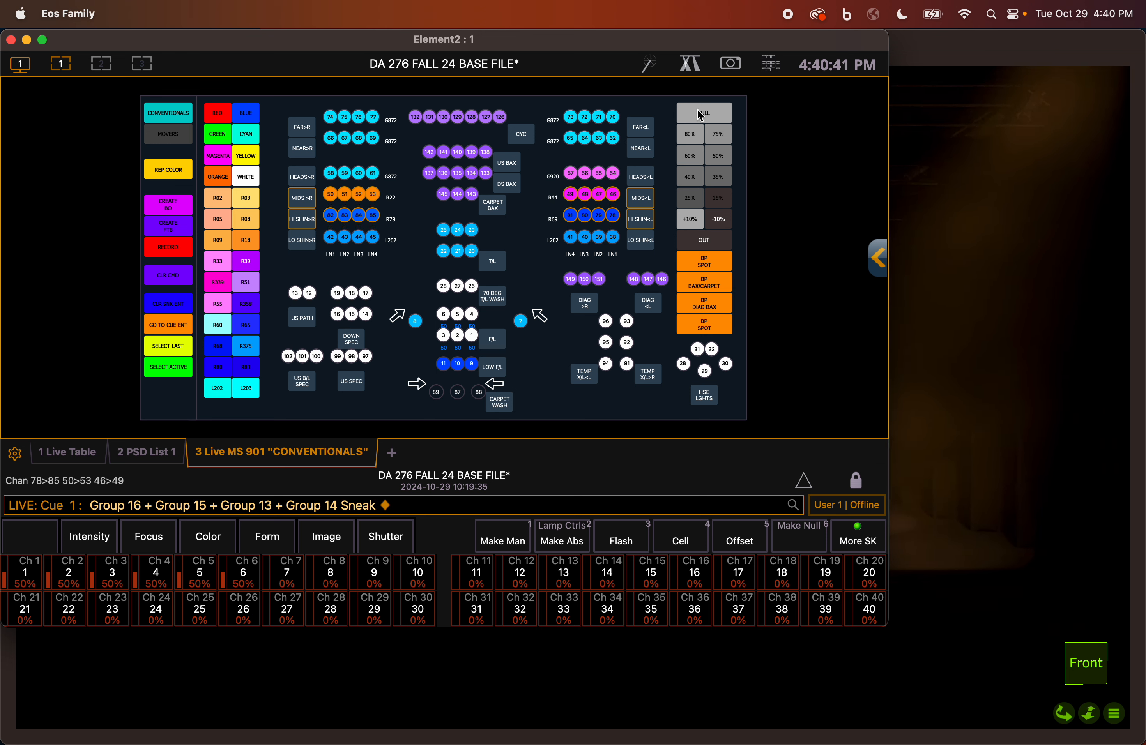
# Set the HI SHIN and MIDS groups on both sides to full and view the stage in Capture Presenter.
pyautogui.click(651, 229)
pyautogui.click(646, 202)
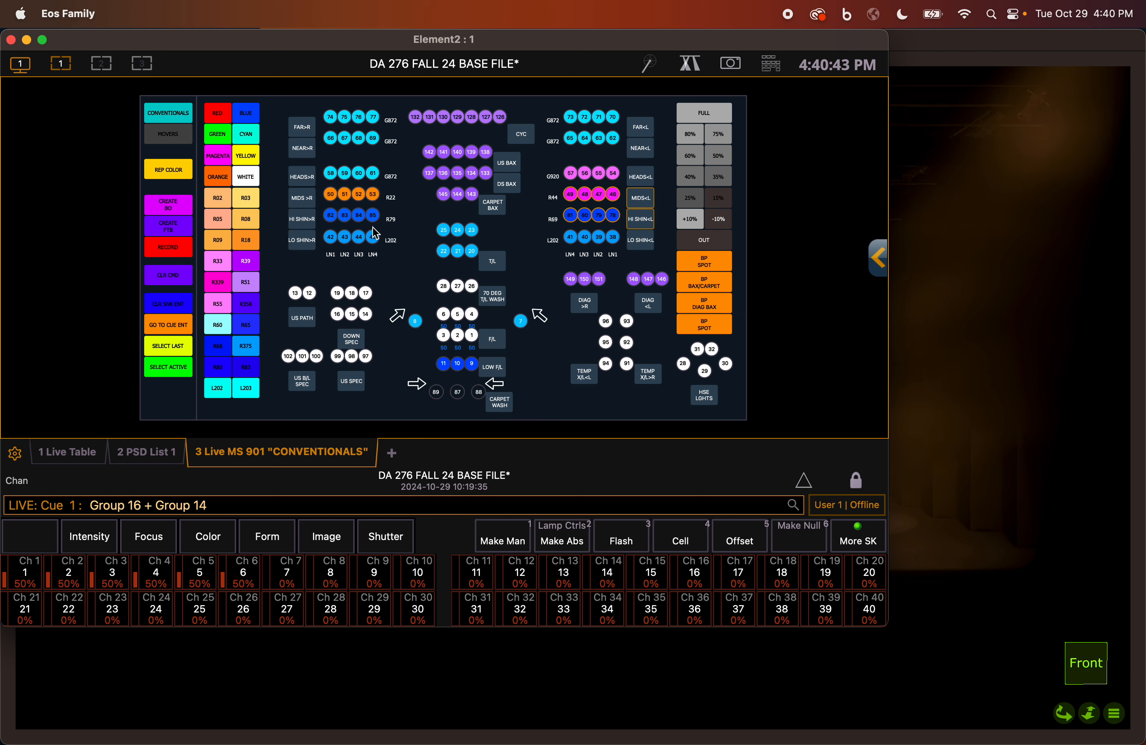
pyautogui.click(302, 219)
pyautogui.click(304, 199)
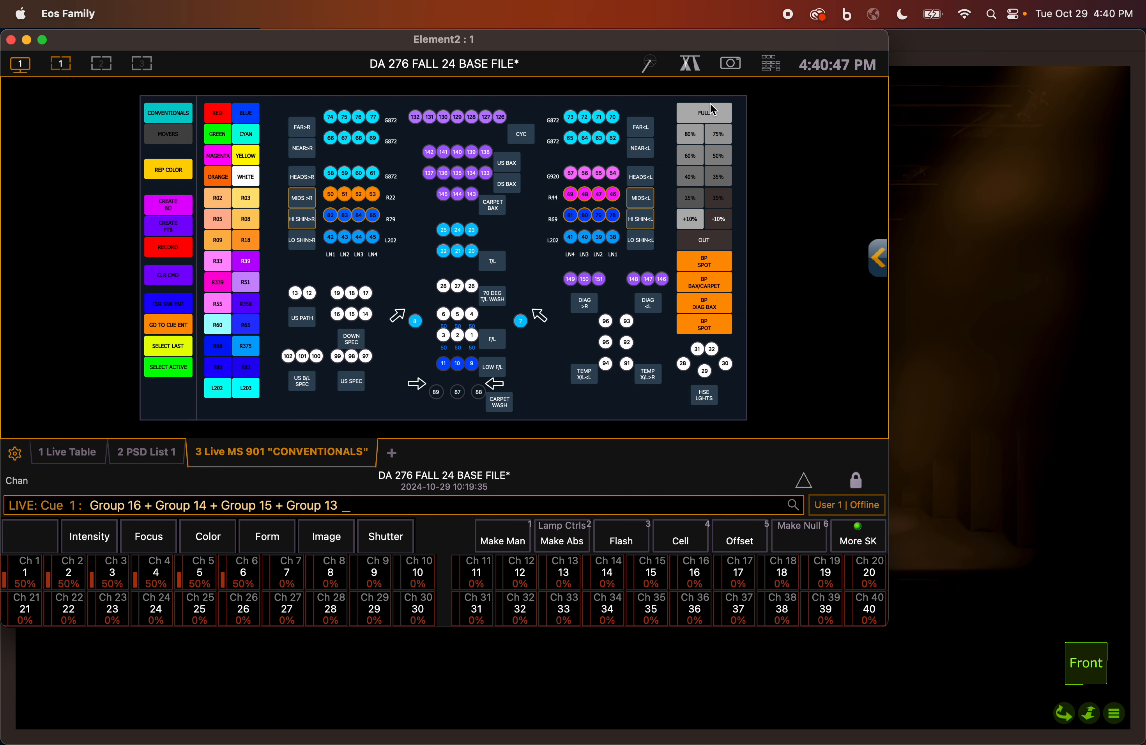
pyautogui.click(712, 116)
pyautogui.click(957, 48)
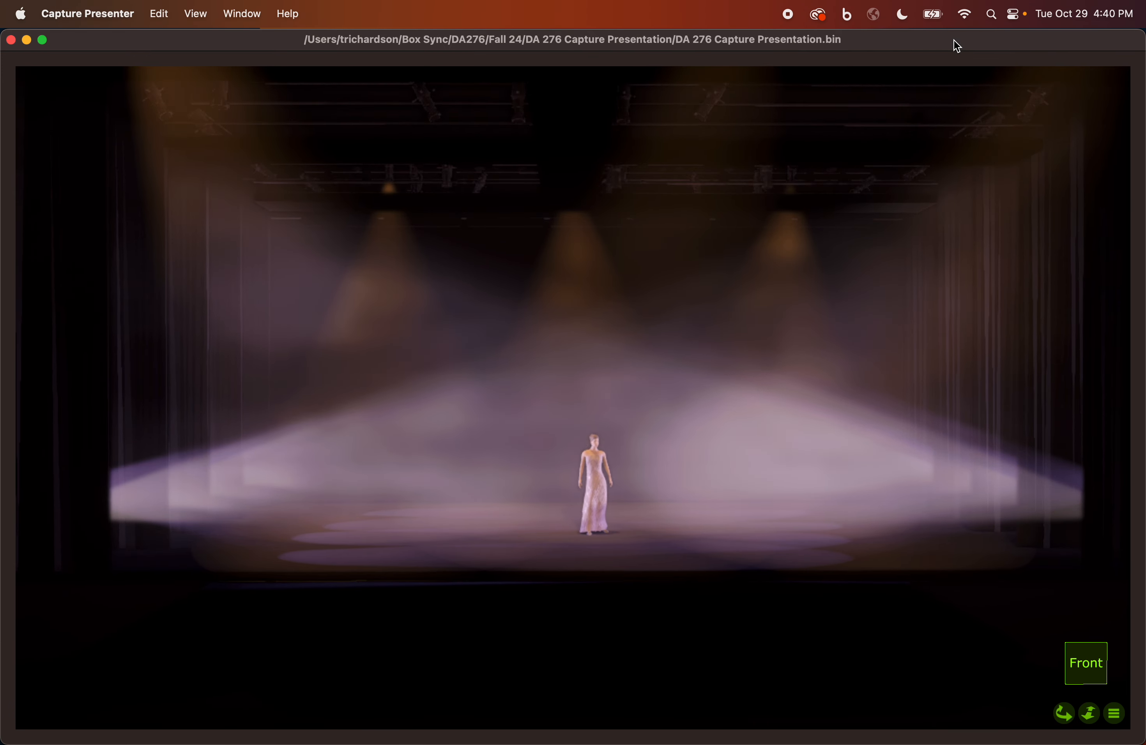
# Switch to the Eos console, apply the rep color, and return to Capture Presenter to check the side lighting colors.
pyautogui.press('super+Tab')
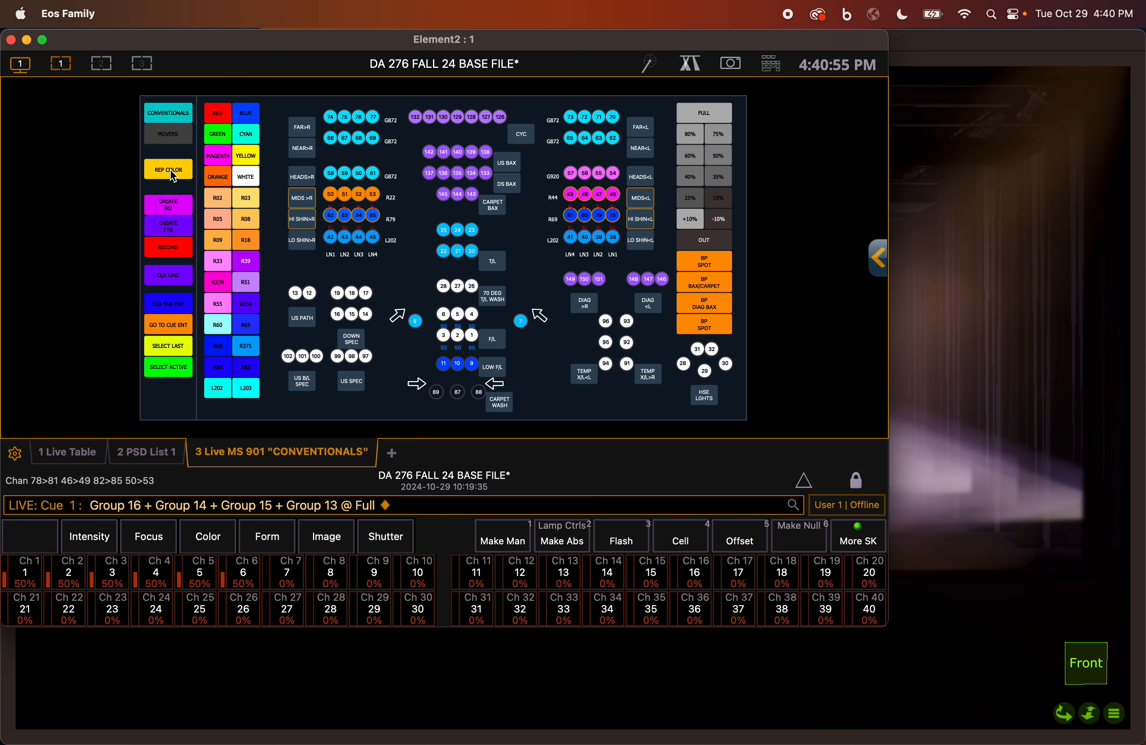
pyautogui.click(168, 170)
pyautogui.press('super+Tab')
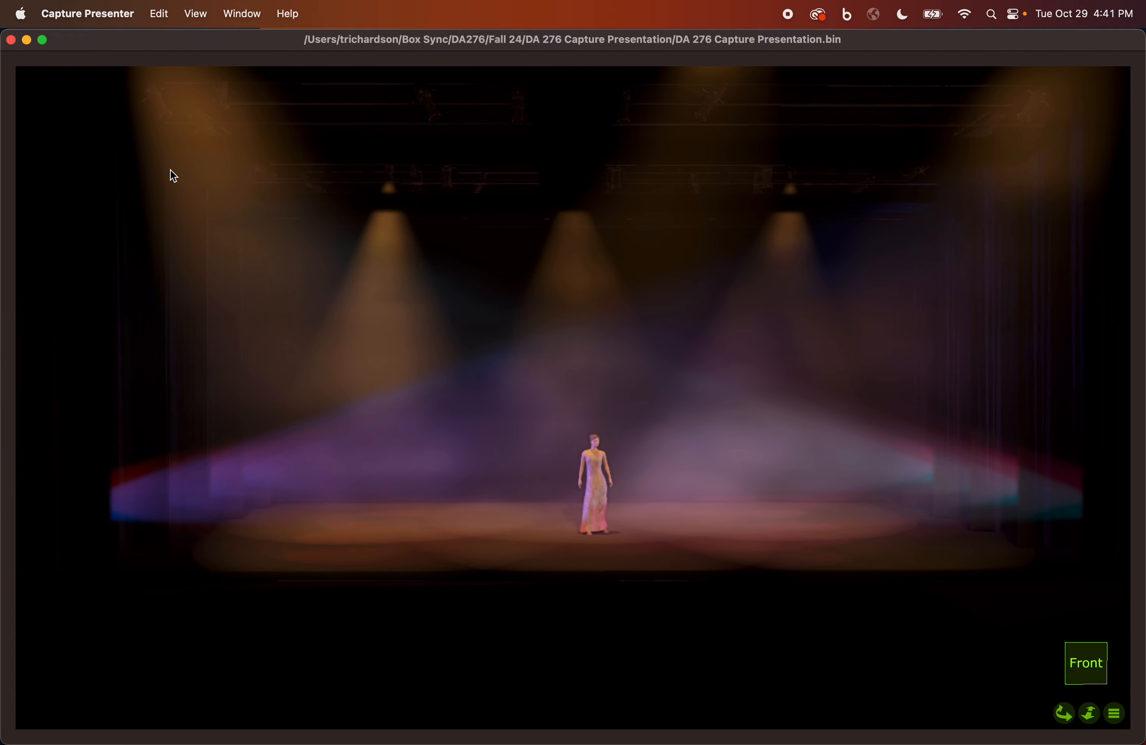
# Switch back to the Eos console and record the current look as cue 2.
pyautogui.press('super+Tab')
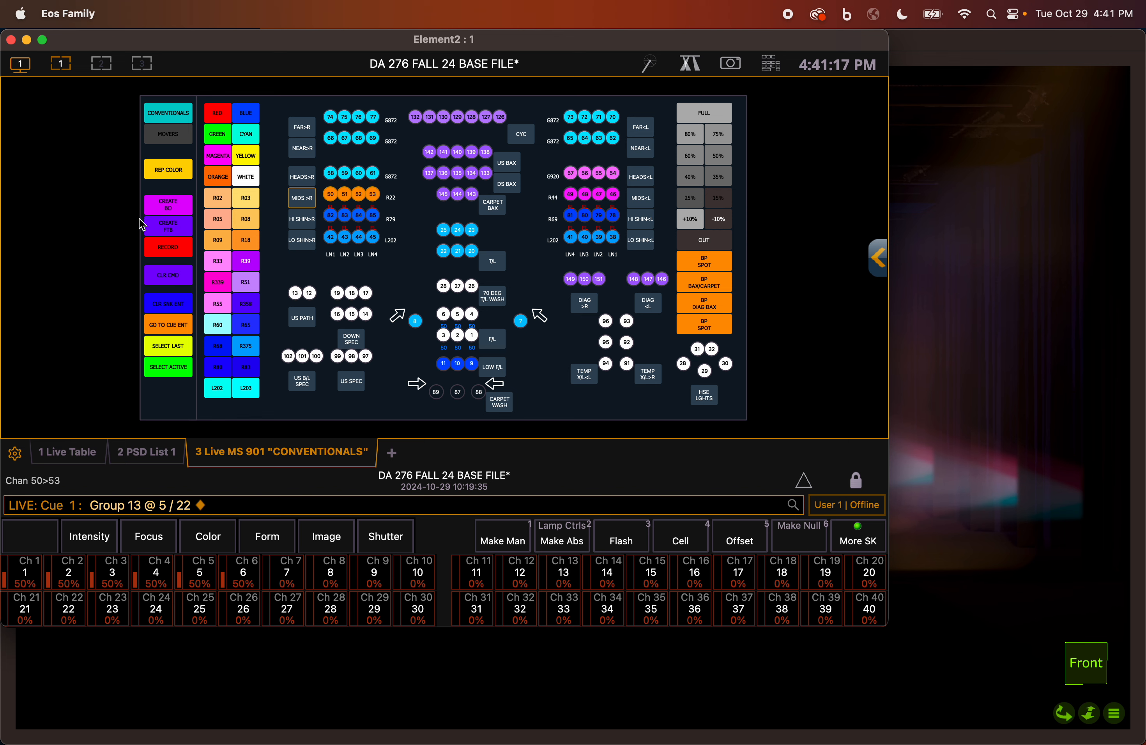
pyautogui.click(161, 247)
pyautogui.write('2')
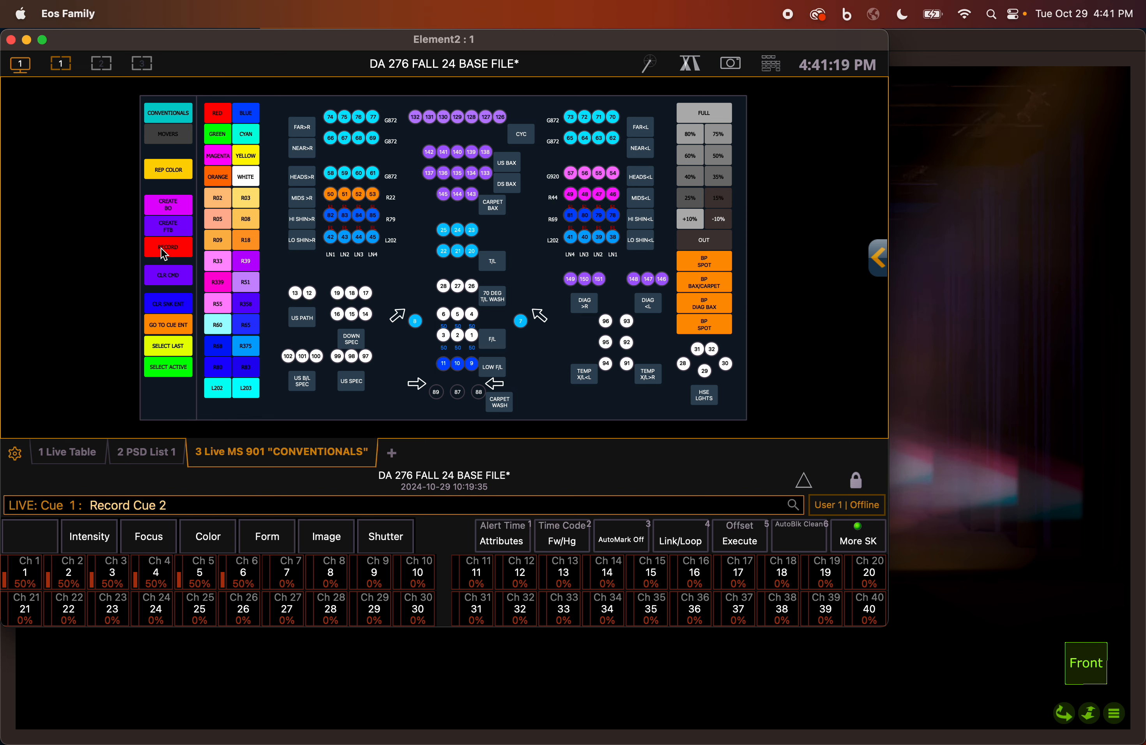
pyautogui.press('Return')
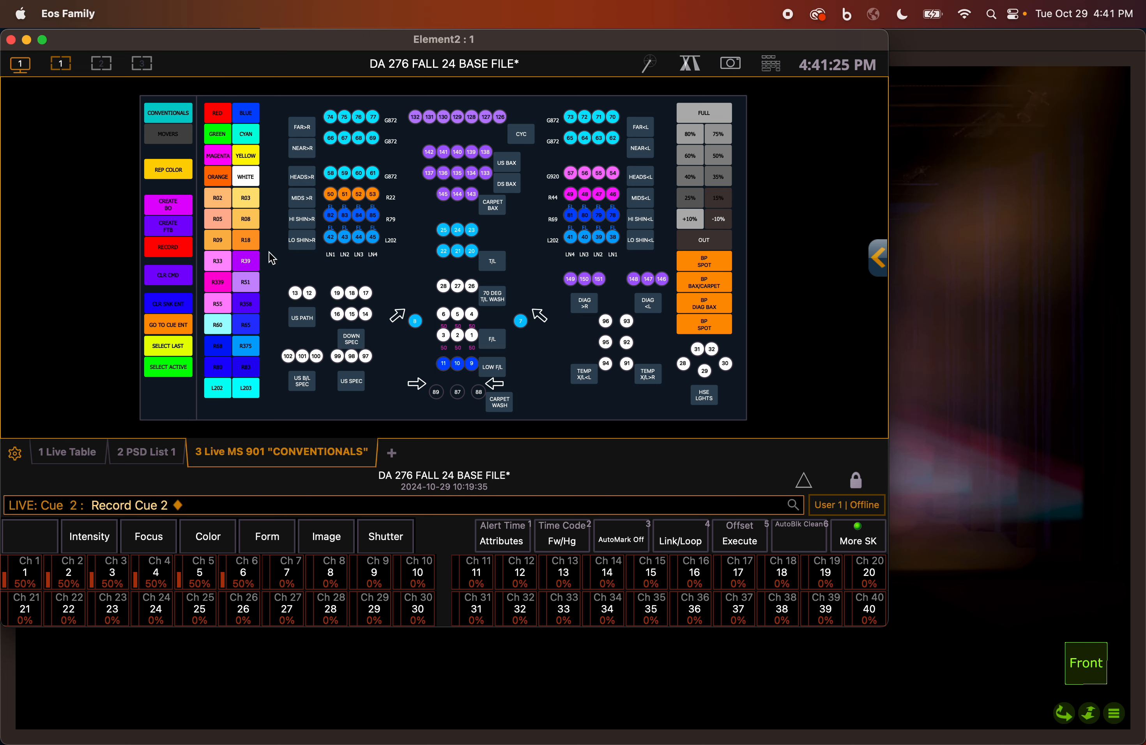
# Bring the DS BAX and US BAX groups to full and switch to Capture Presenter to check the backlight.
pyautogui.click(515, 190)
pyautogui.click(512, 164)
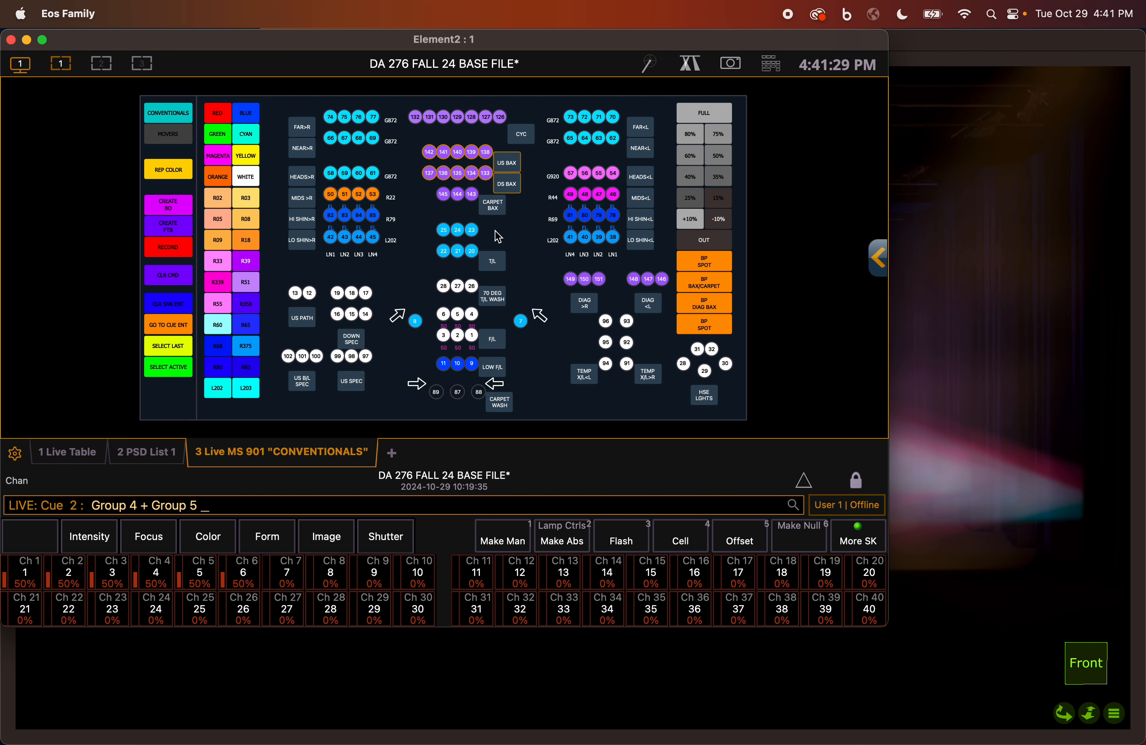
pyautogui.click(712, 116)
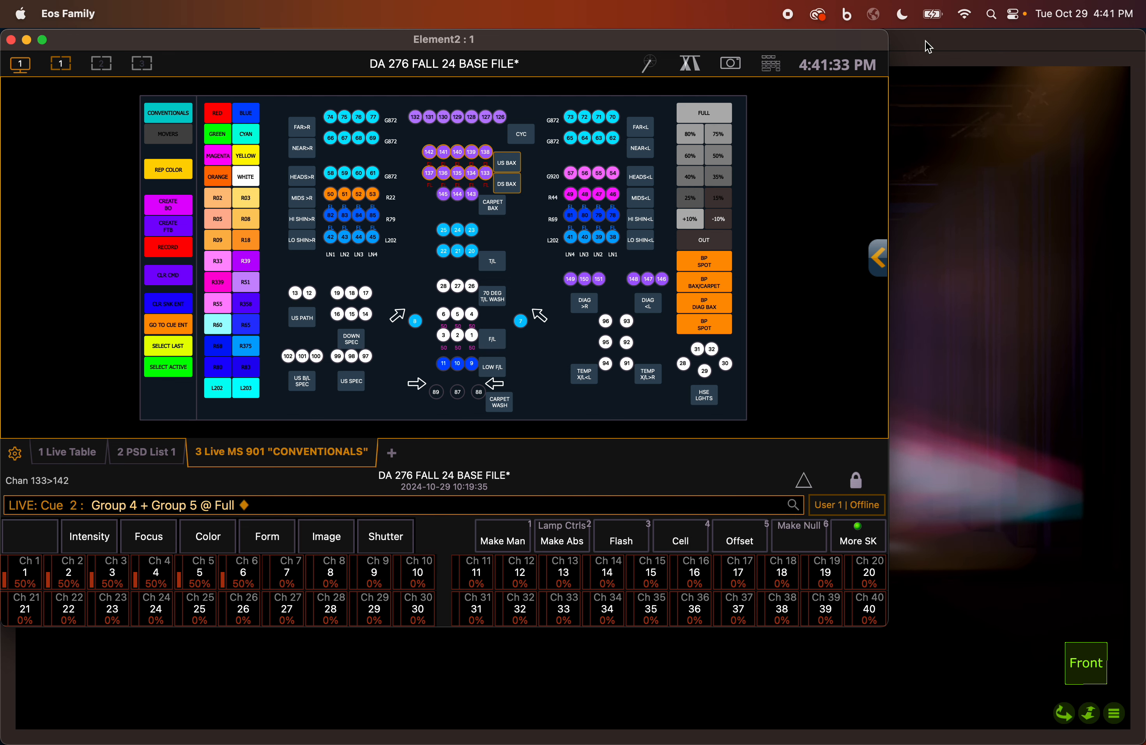
pyautogui.click(928, 46)
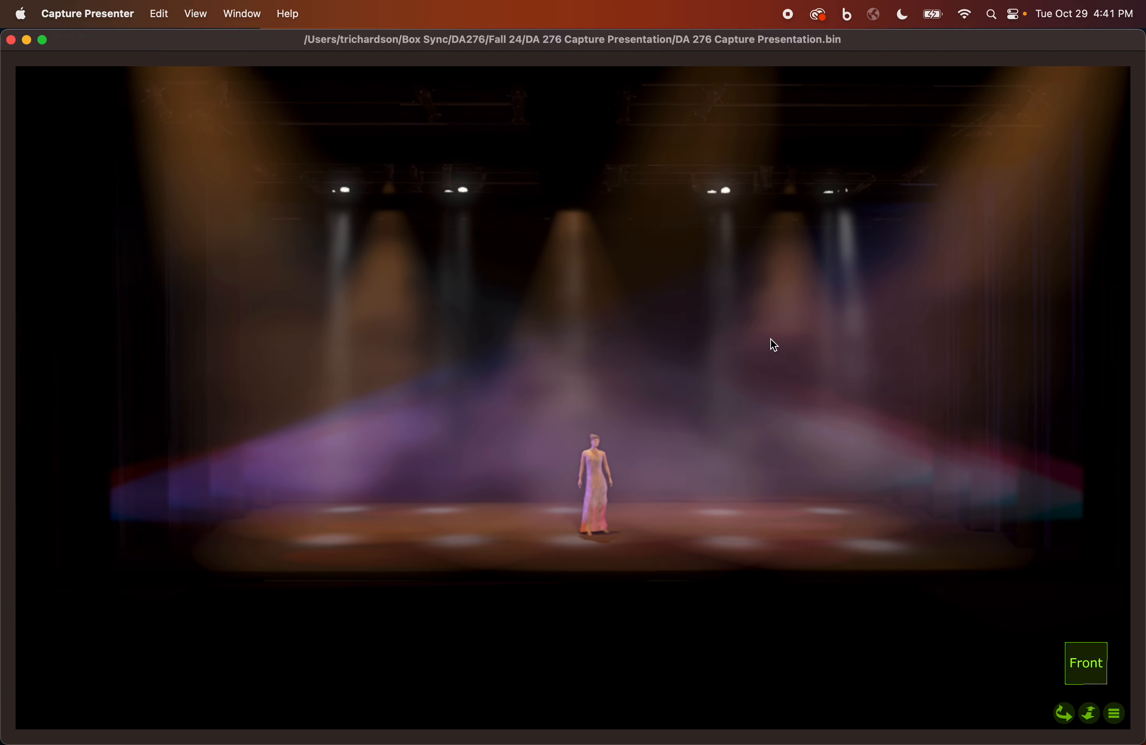
# Back in the Eos console, color the US BAX and DS BAX groups magenta and check them in Capture Presenter.
pyautogui.press('super+Tab')
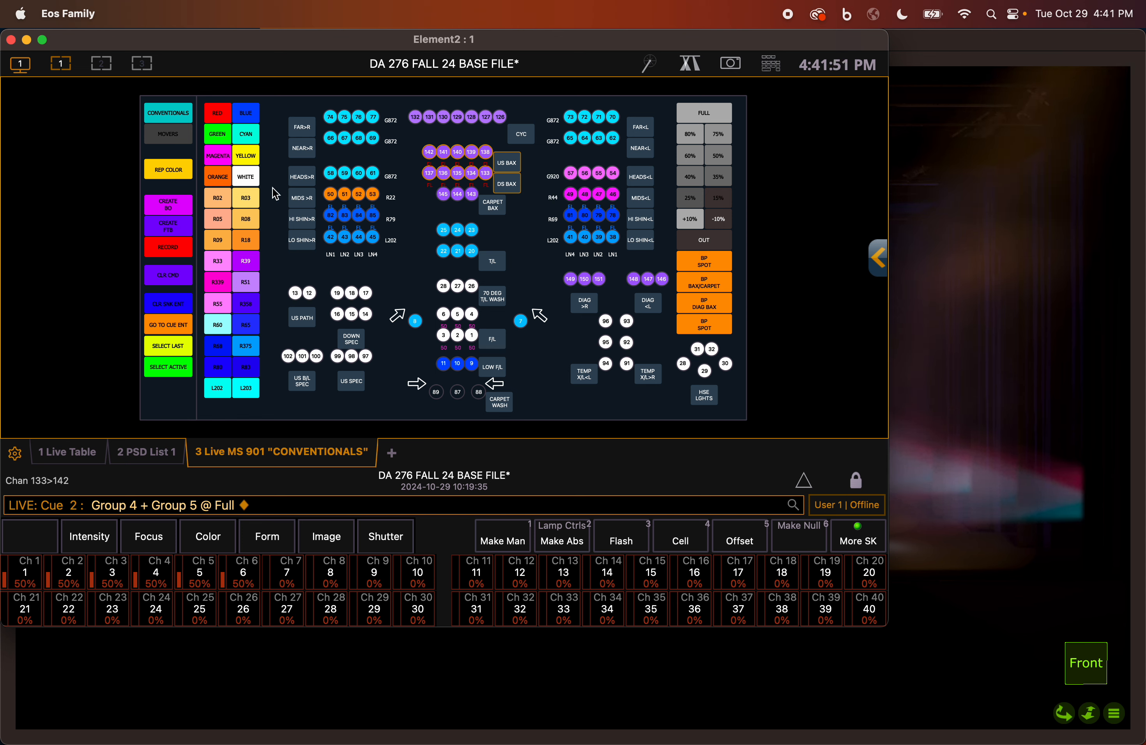
pyautogui.click(221, 163)
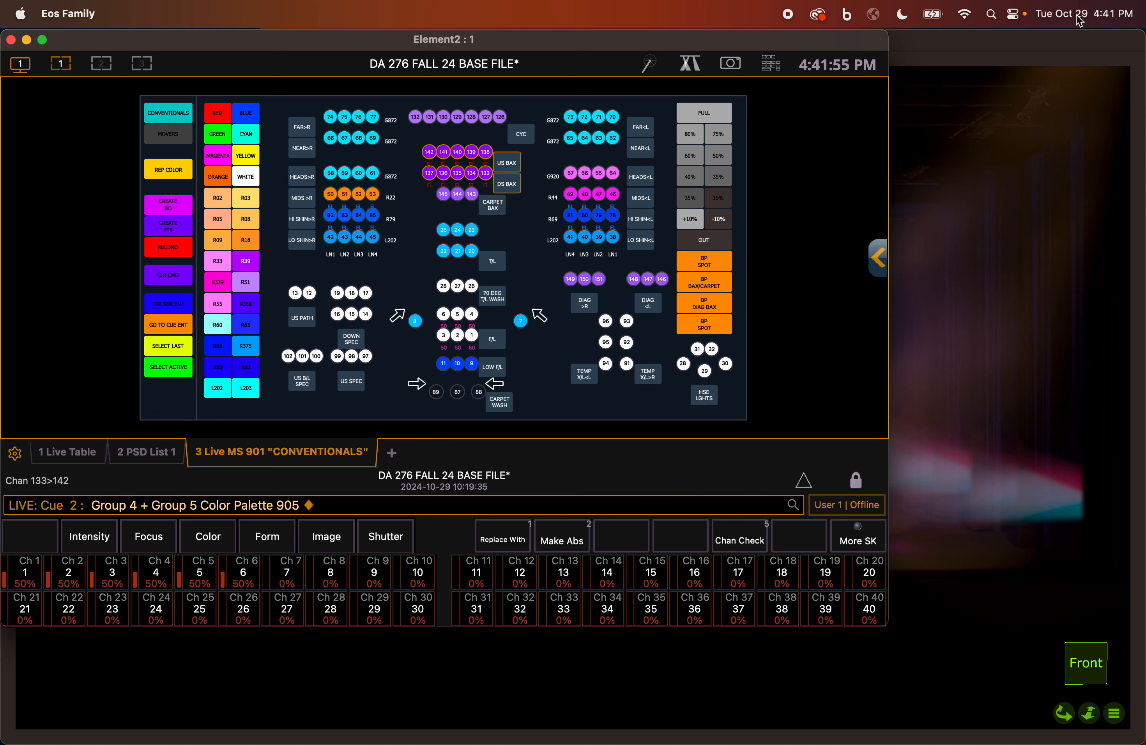
pyautogui.click(1065, 42)
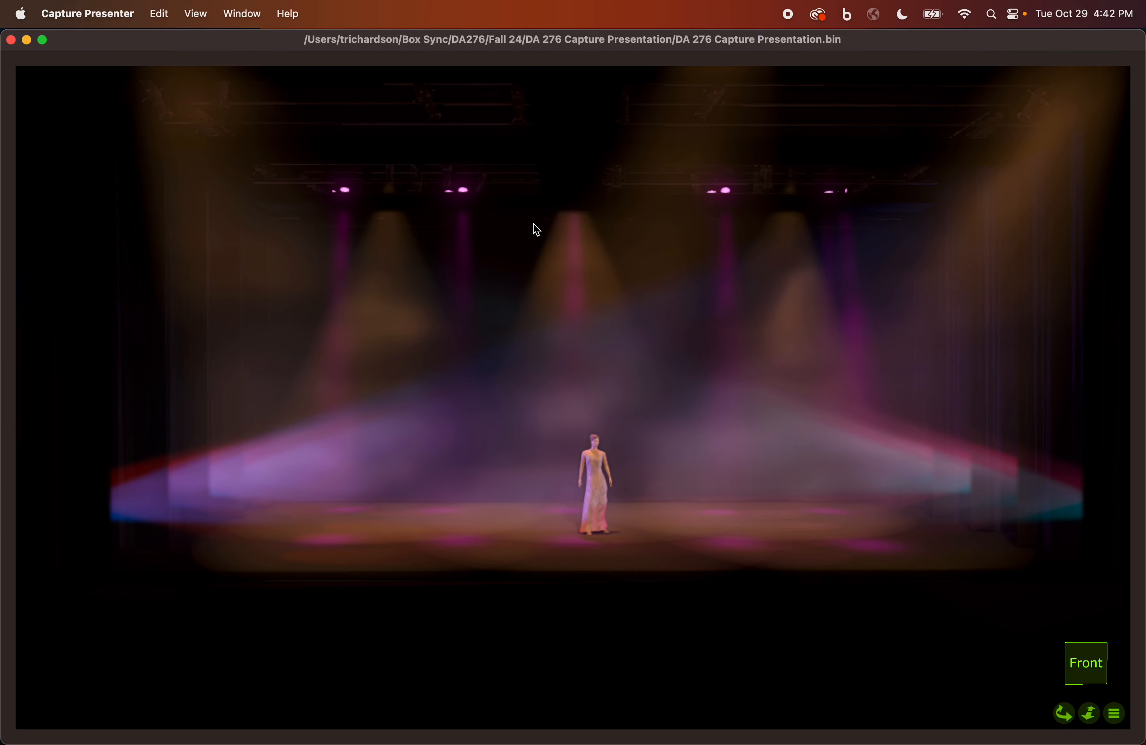
# In the Eos console, apply the BP BAX/CARPET beam palette to both BAX groups and check the beams in Capture Presenter.
pyautogui.press('super+Tab')
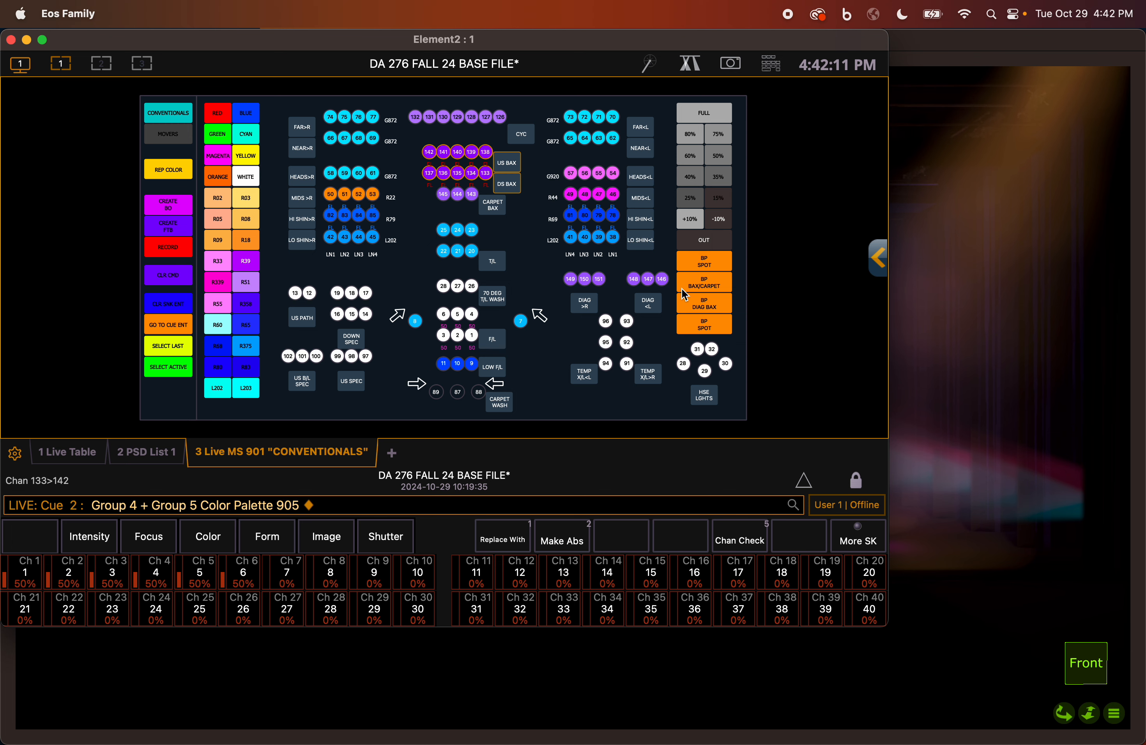
pyautogui.click(710, 288)
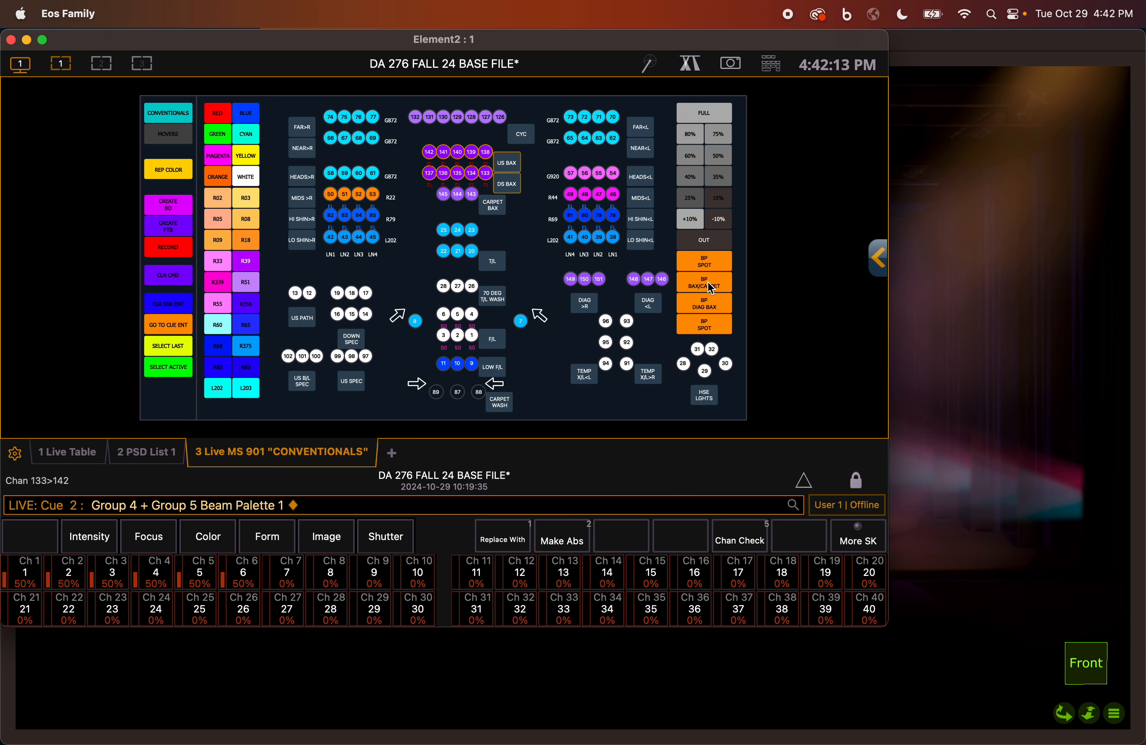
pyautogui.click(942, 42)
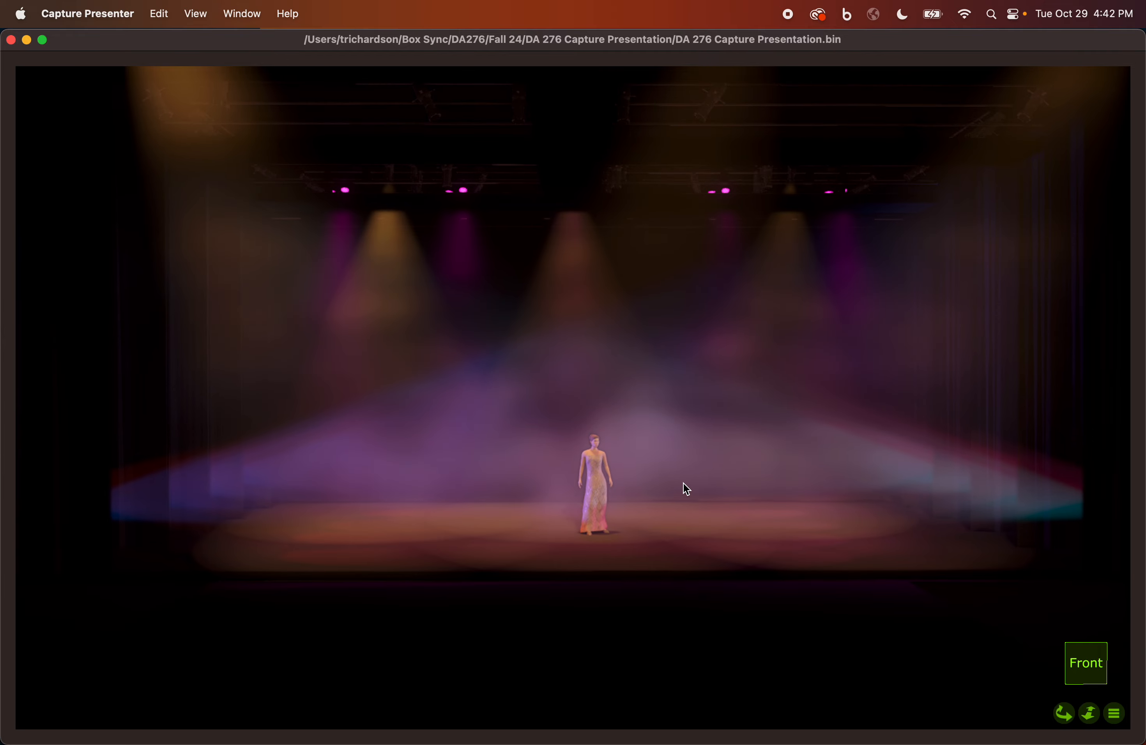
# Switch back to the Eos console and set the DIAG<L and DIAG>R groups to cyan at full.
pyautogui.press('super+Tab')
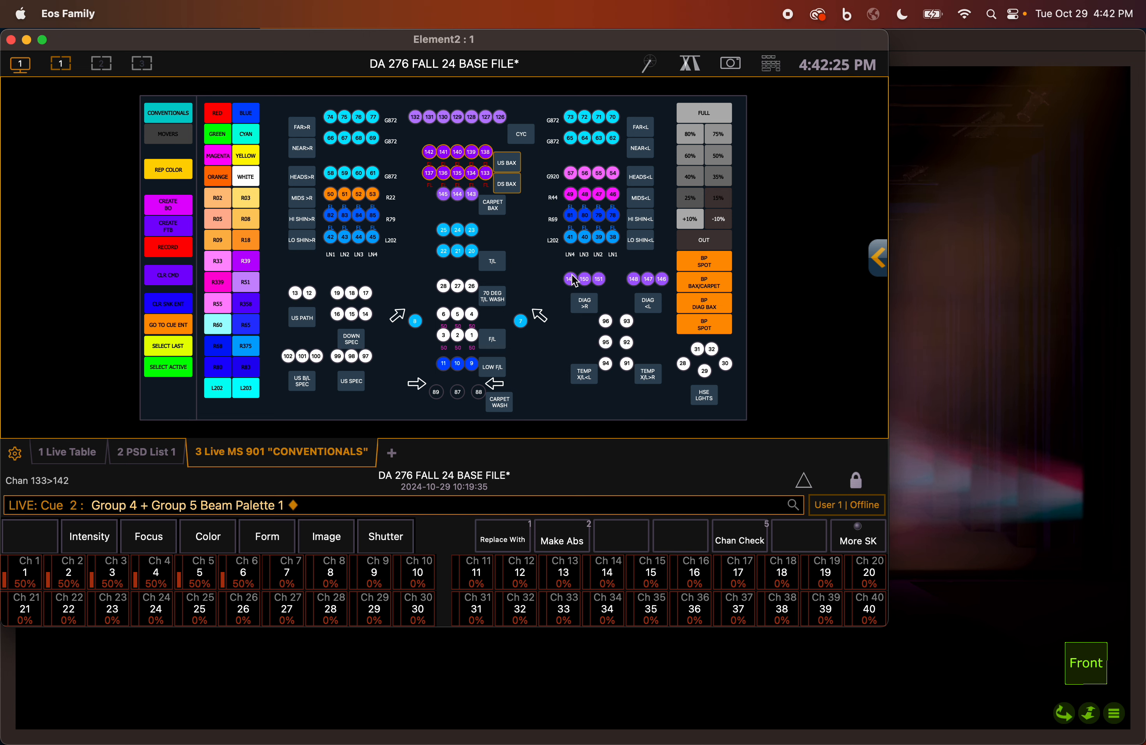
pyautogui.click(647, 307)
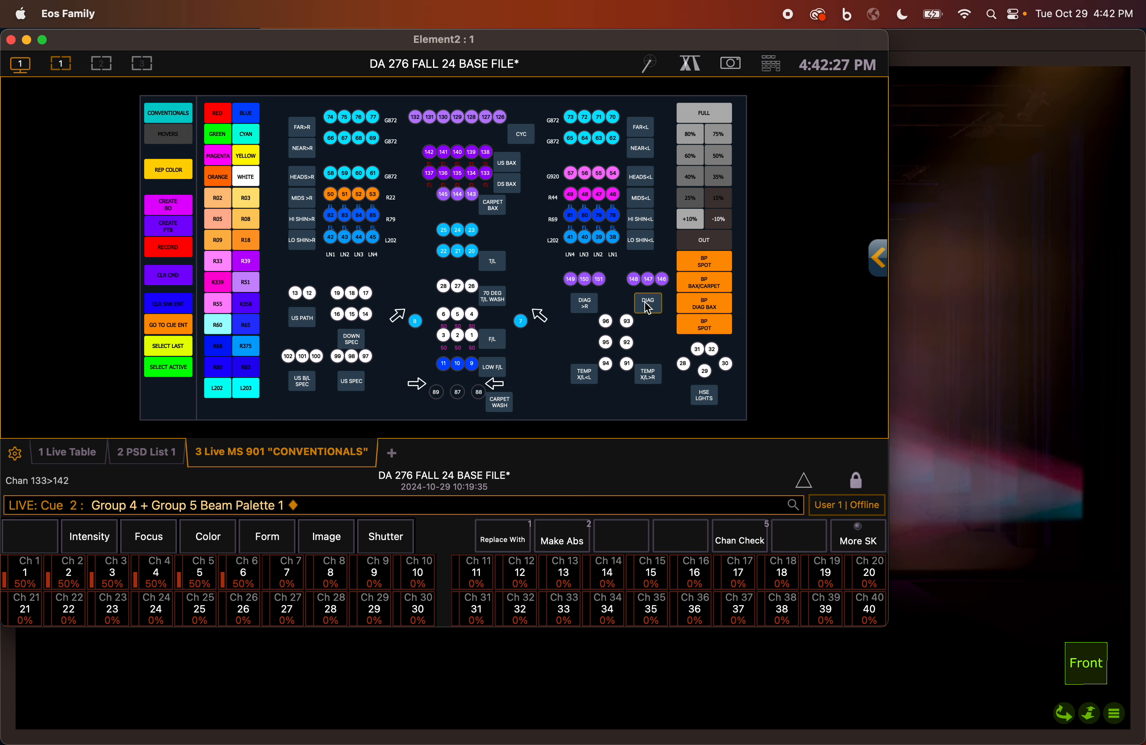
pyautogui.click(586, 307)
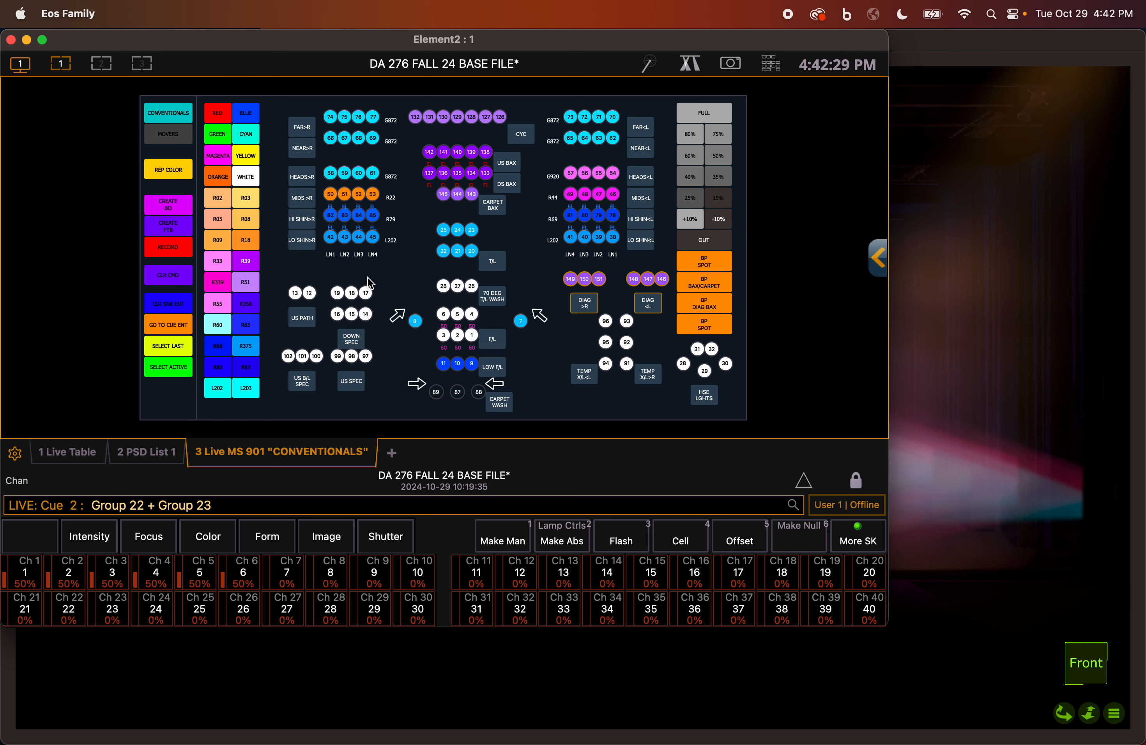
pyautogui.click(258, 140)
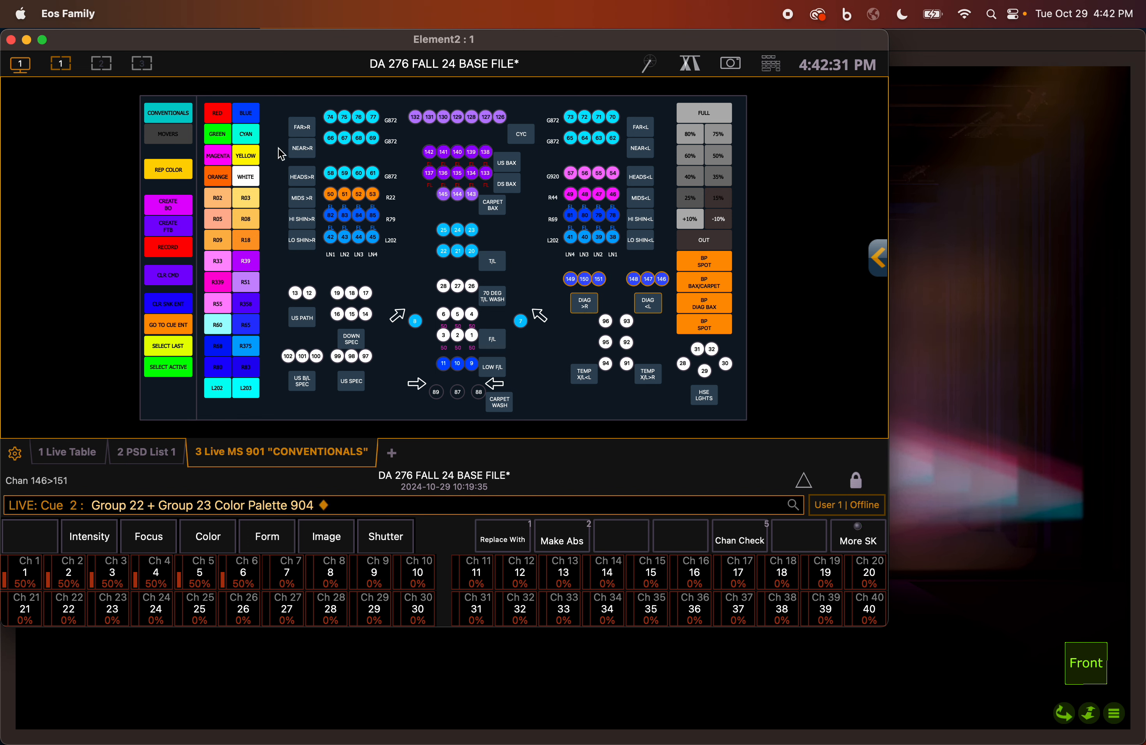
pyautogui.click(705, 116)
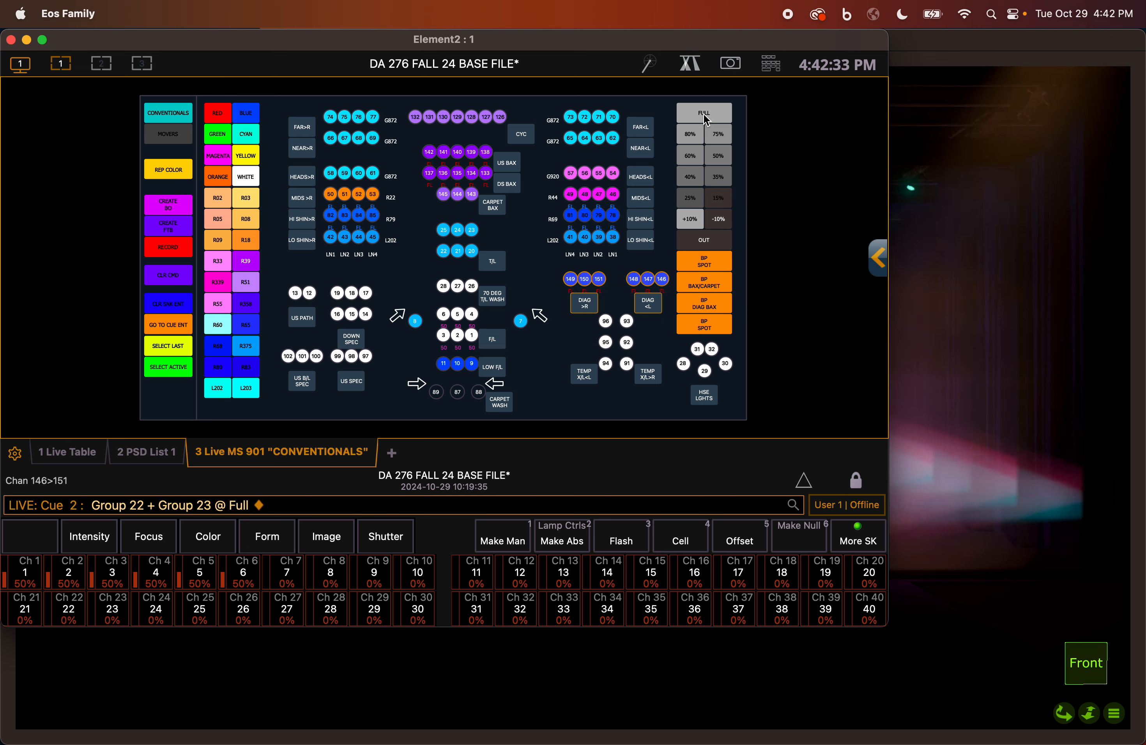
# Apply the BP DIAG BAX beam palette to both DIAG groups and check the result in Capture Presenter.
pyautogui.click(709, 312)
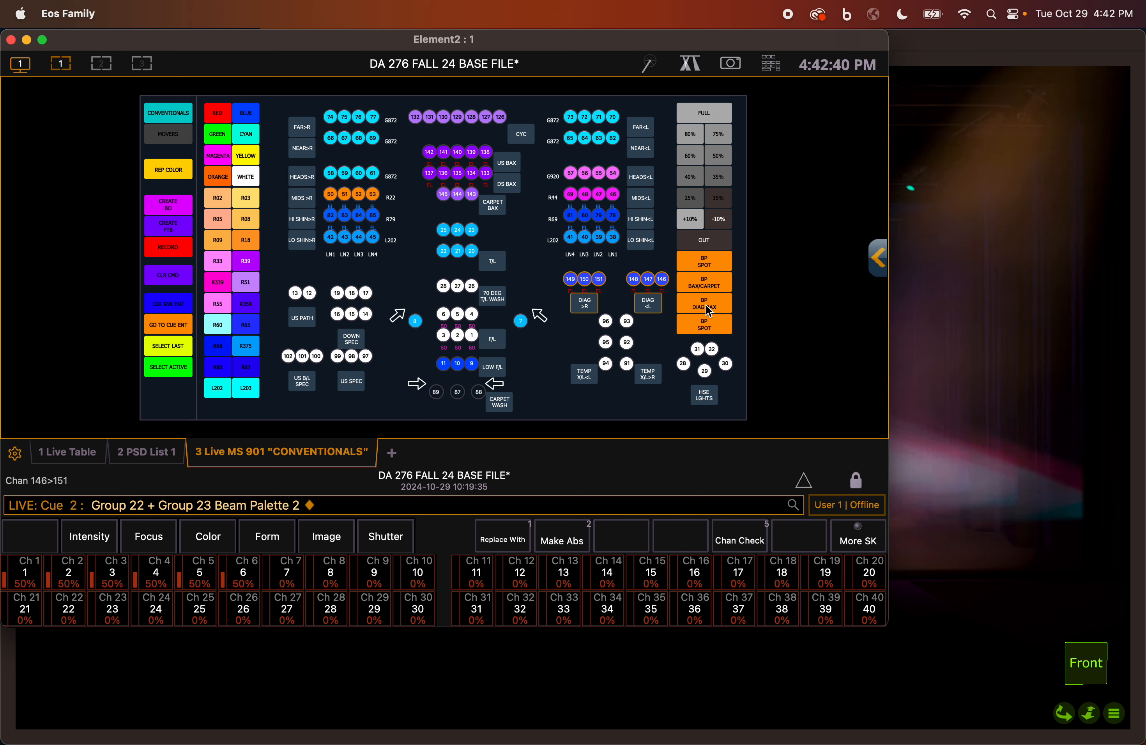
pyautogui.click(949, 47)
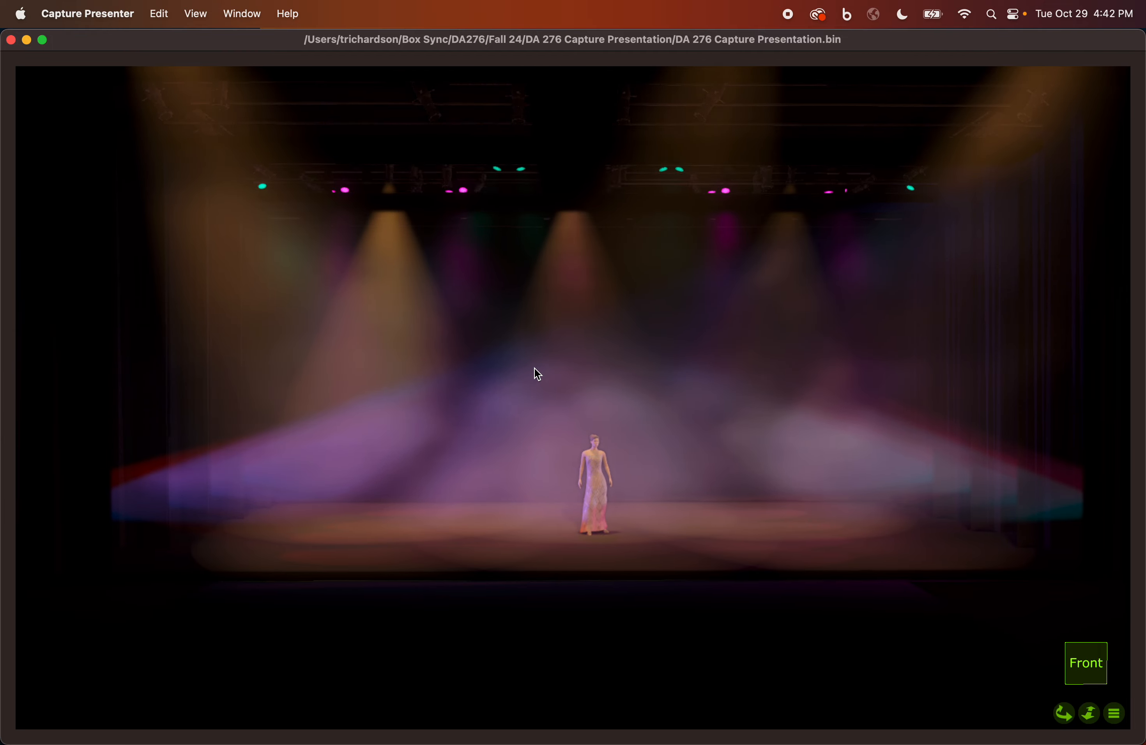
# Return to the Eos console and record the current look as cue 3.
pyautogui.press('super+Tab')
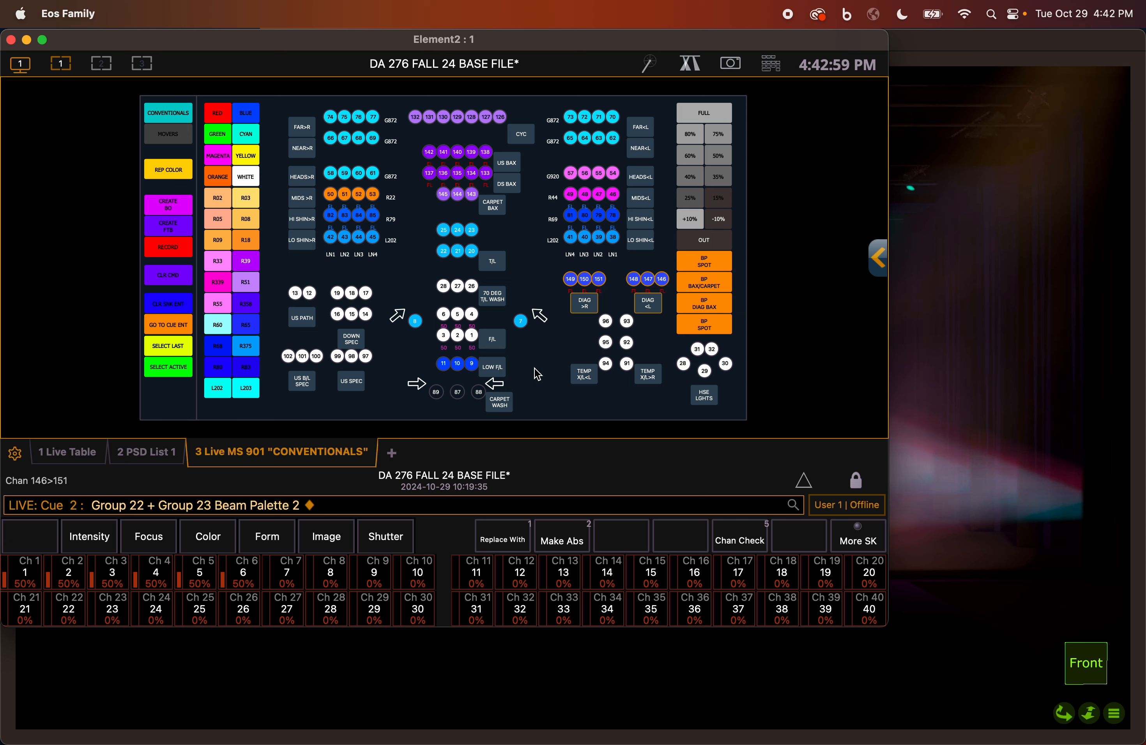
pyautogui.click(160, 249)
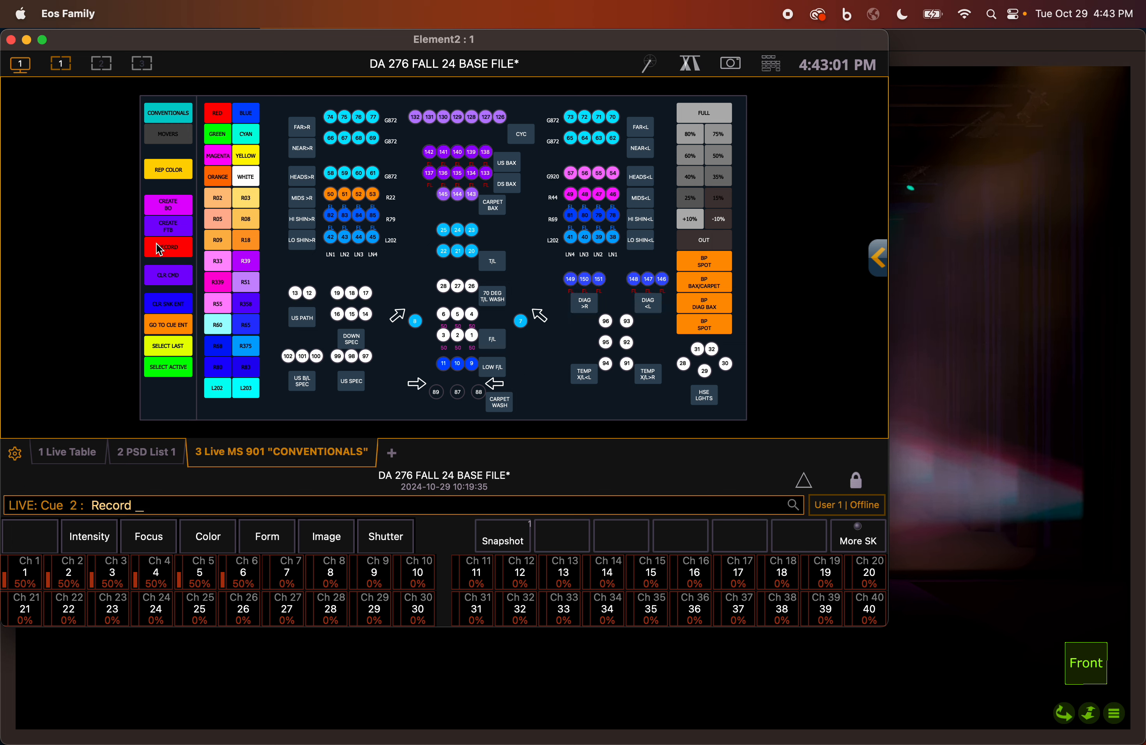
pyautogui.write('3')
pyautogui.press('Return')
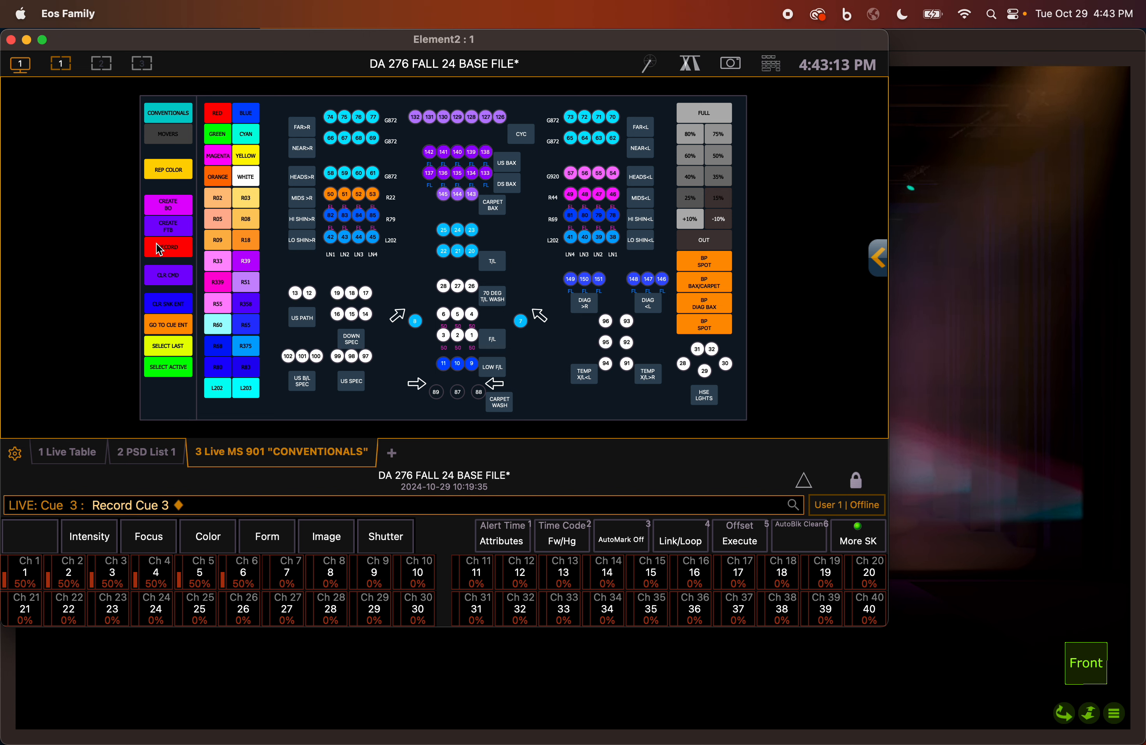
# Take the F/L front light group out on the CONVENTIONALS magic sheet.
pyautogui.click(493, 342)
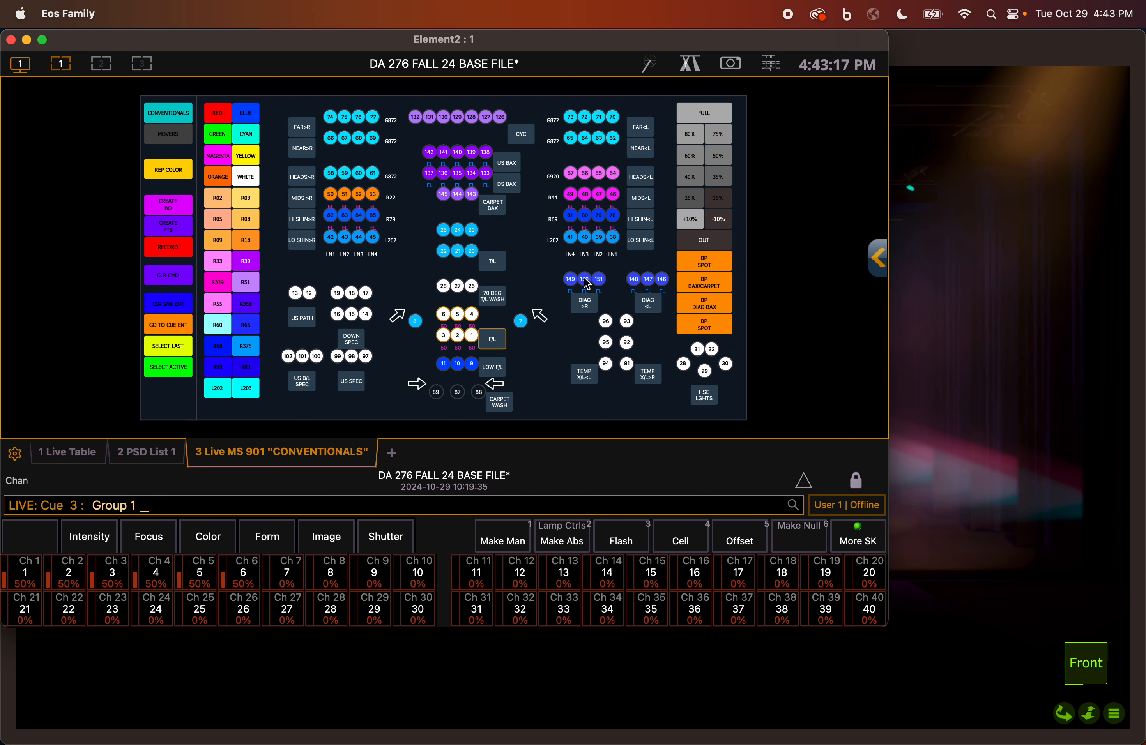
pyautogui.click(710, 245)
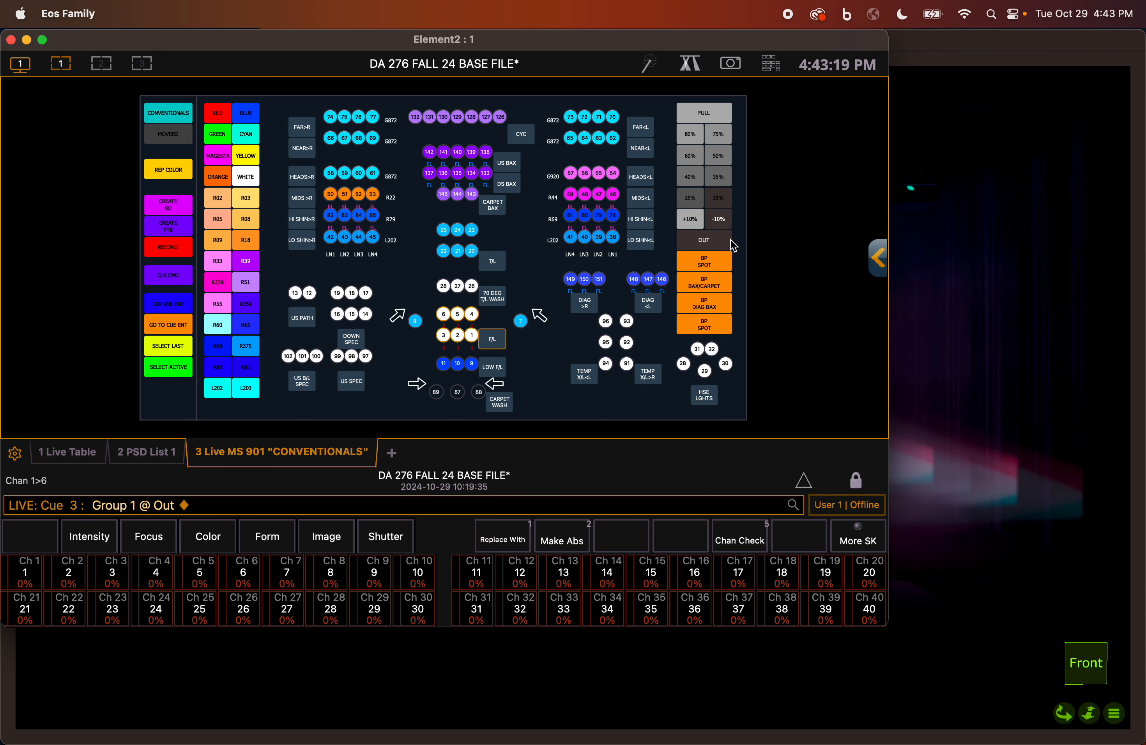
# Check the look without front light in Capture Presenter, then return to the Eos console and record it as cue 4.
pyautogui.click(1010, 41)
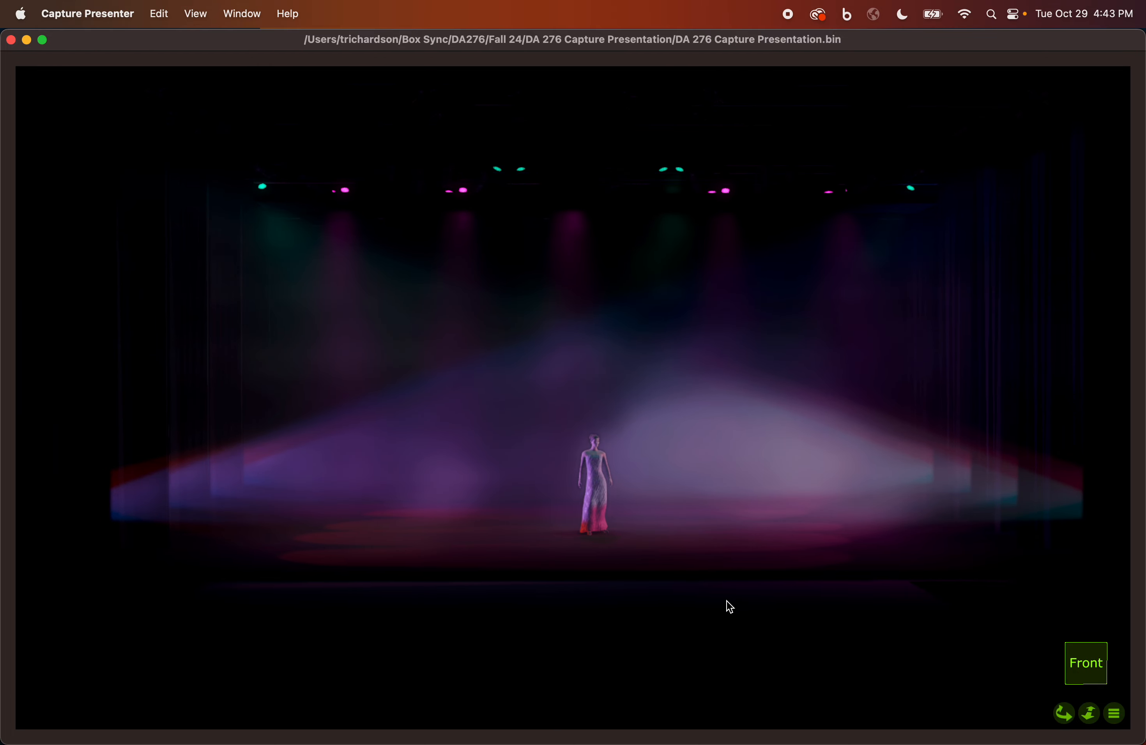
pyautogui.press('super+Tab')
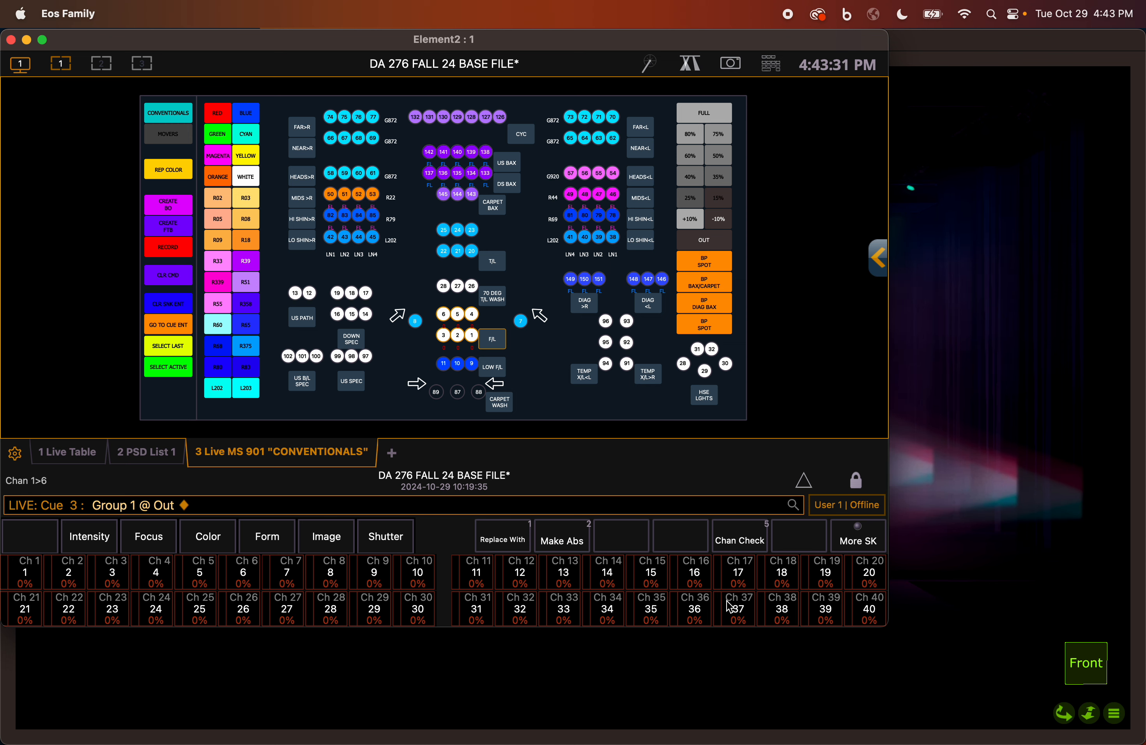
pyautogui.click(156, 251)
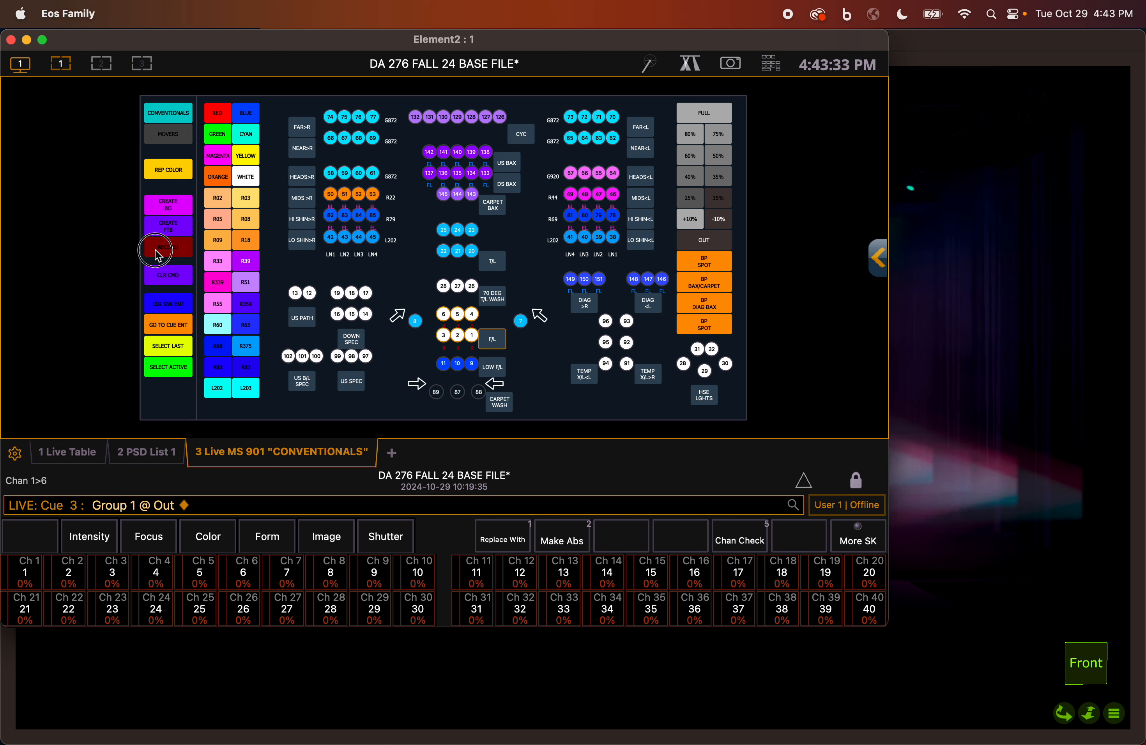
pyautogui.press('Return')
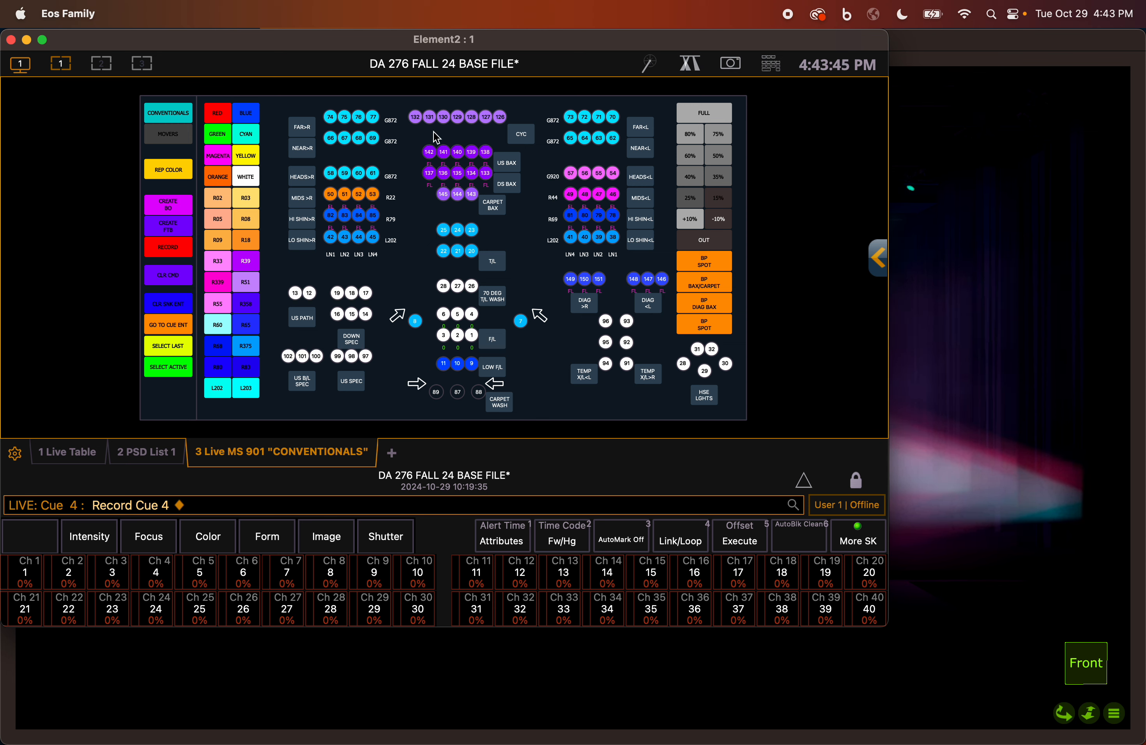
# Set the CYC group to blue at full and check the look in Capture Presenter.
pyautogui.click(527, 139)
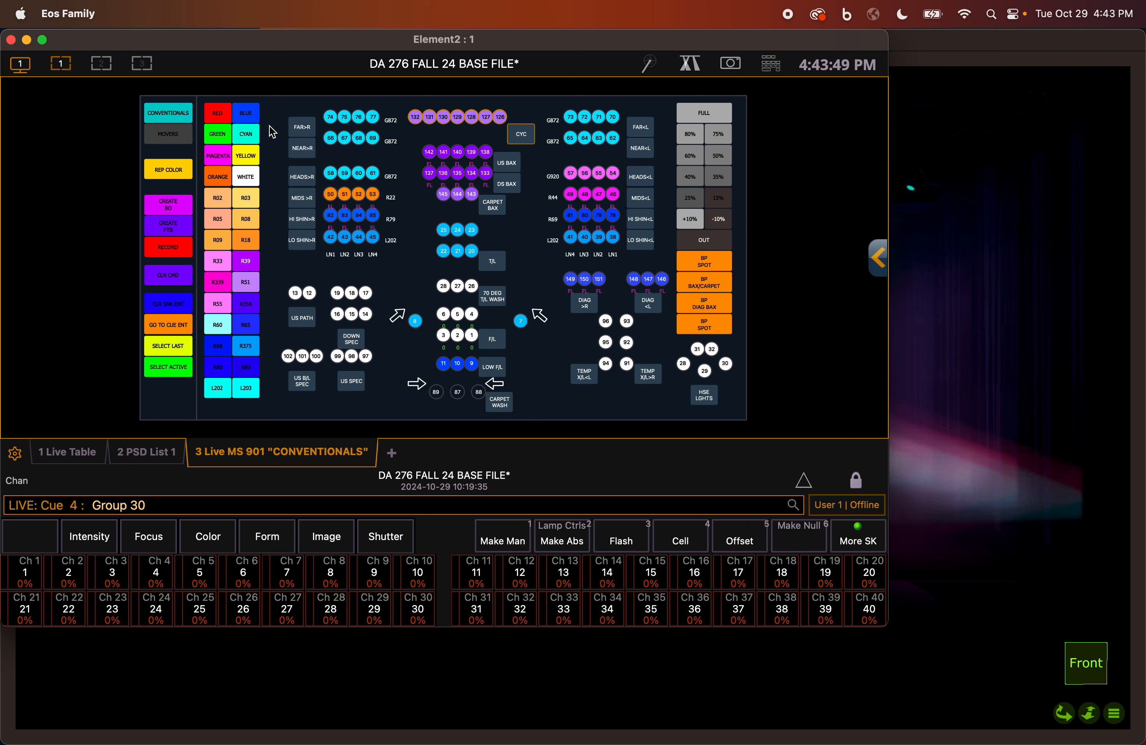
pyautogui.click(250, 116)
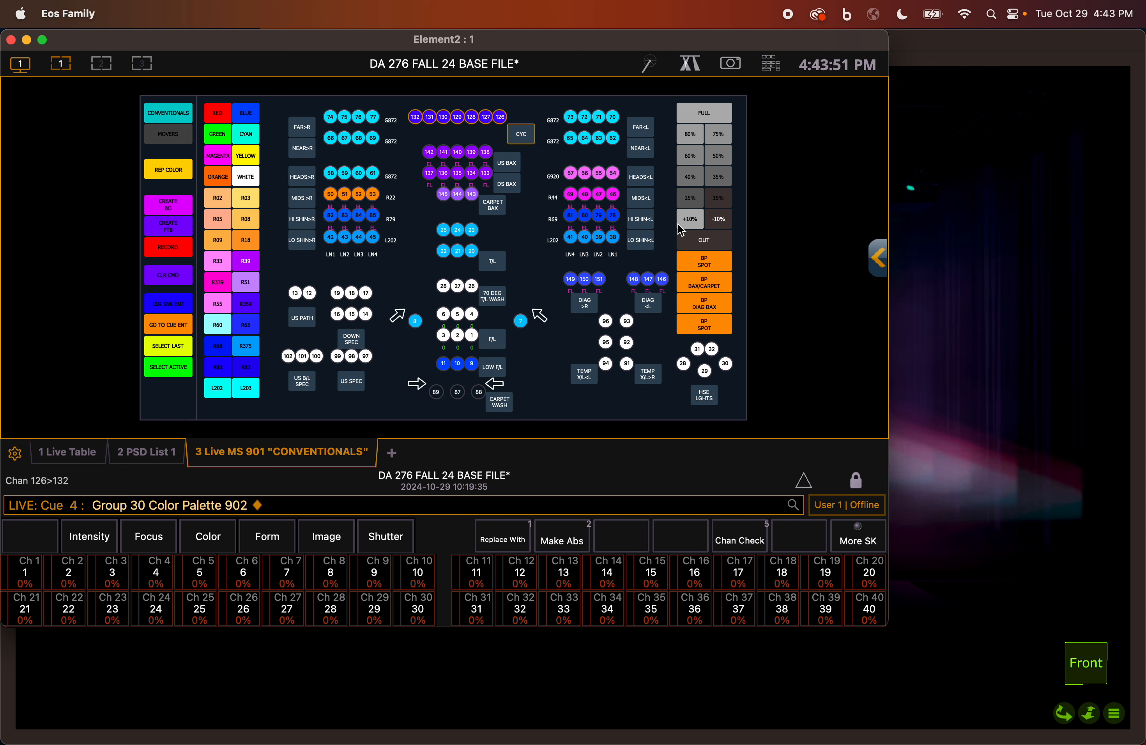
pyautogui.click(705, 115)
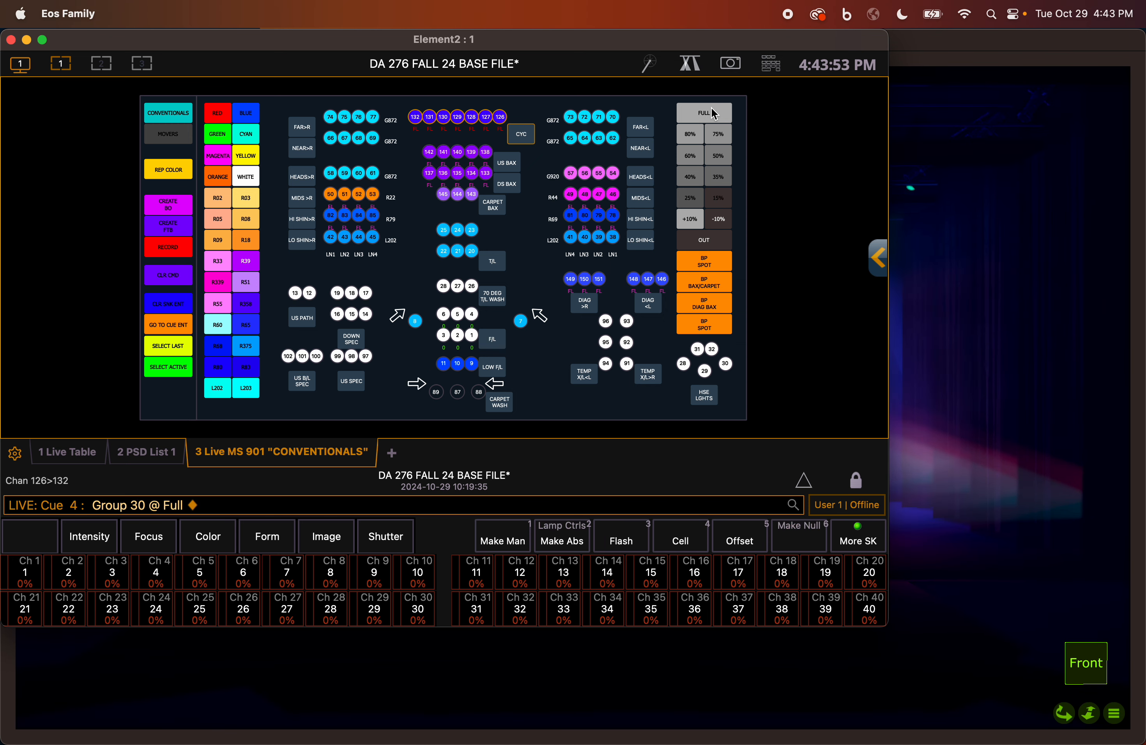
pyautogui.click(950, 45)
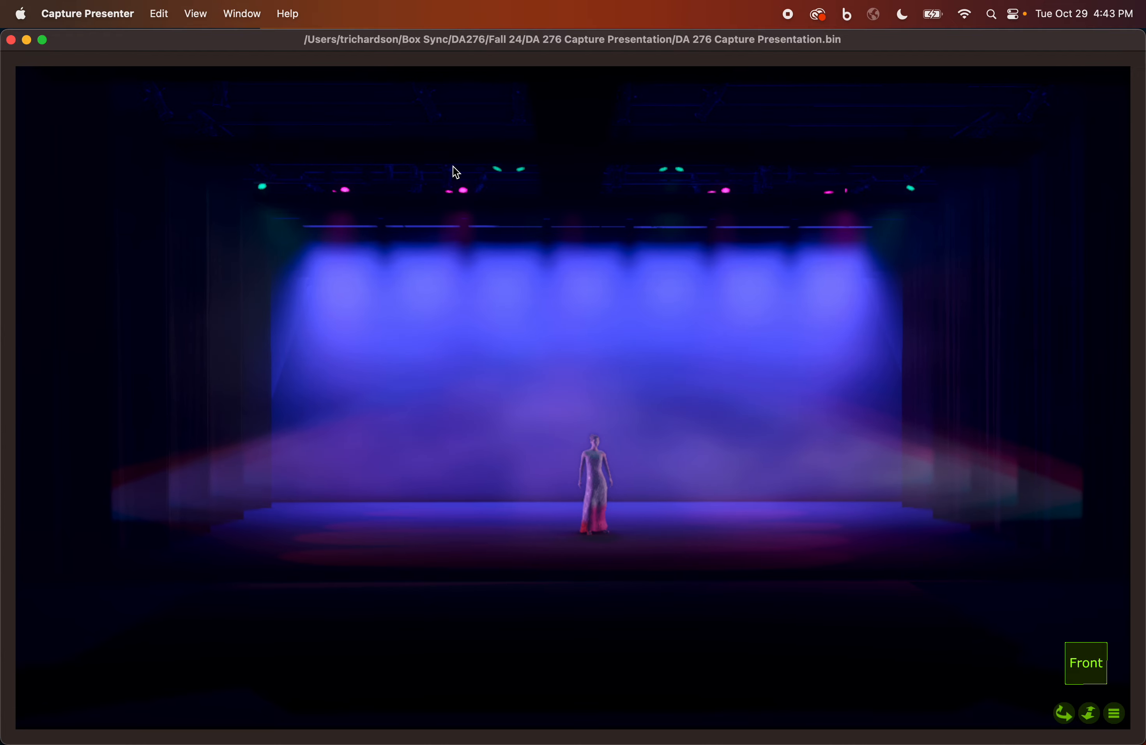
# Switch back to the Eos console and record the current look as cue 5.
pyautogui.press('super+Tab')
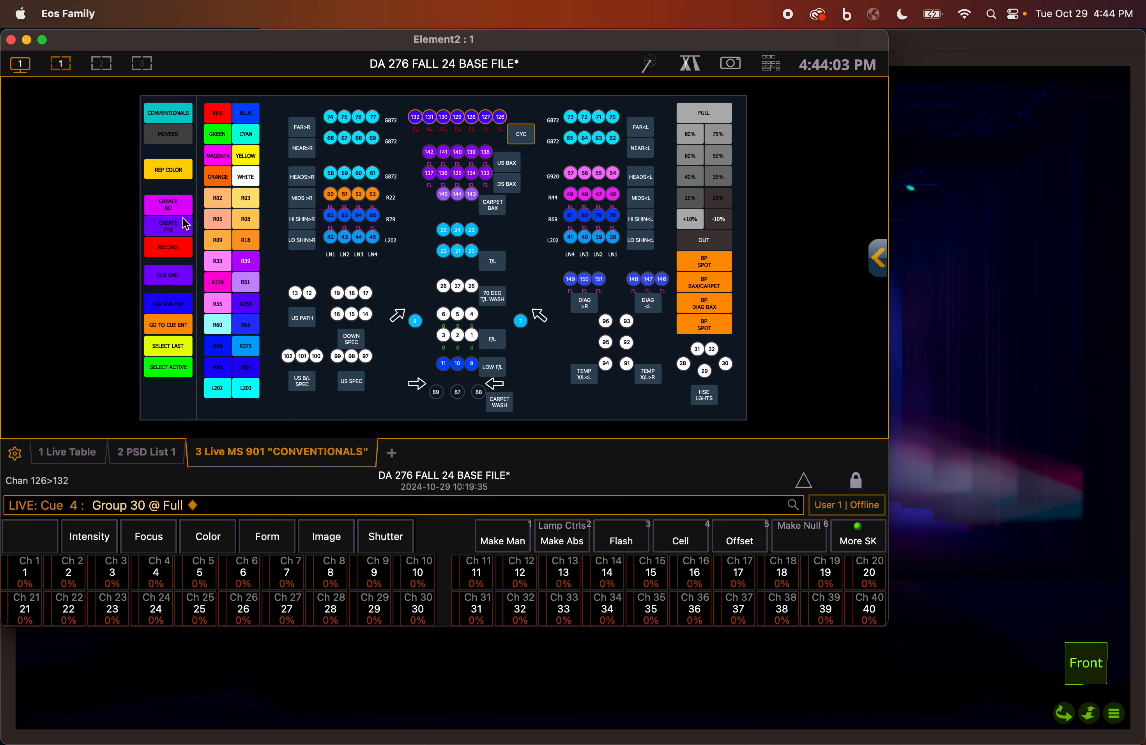
pyautogui.click(162, 246)
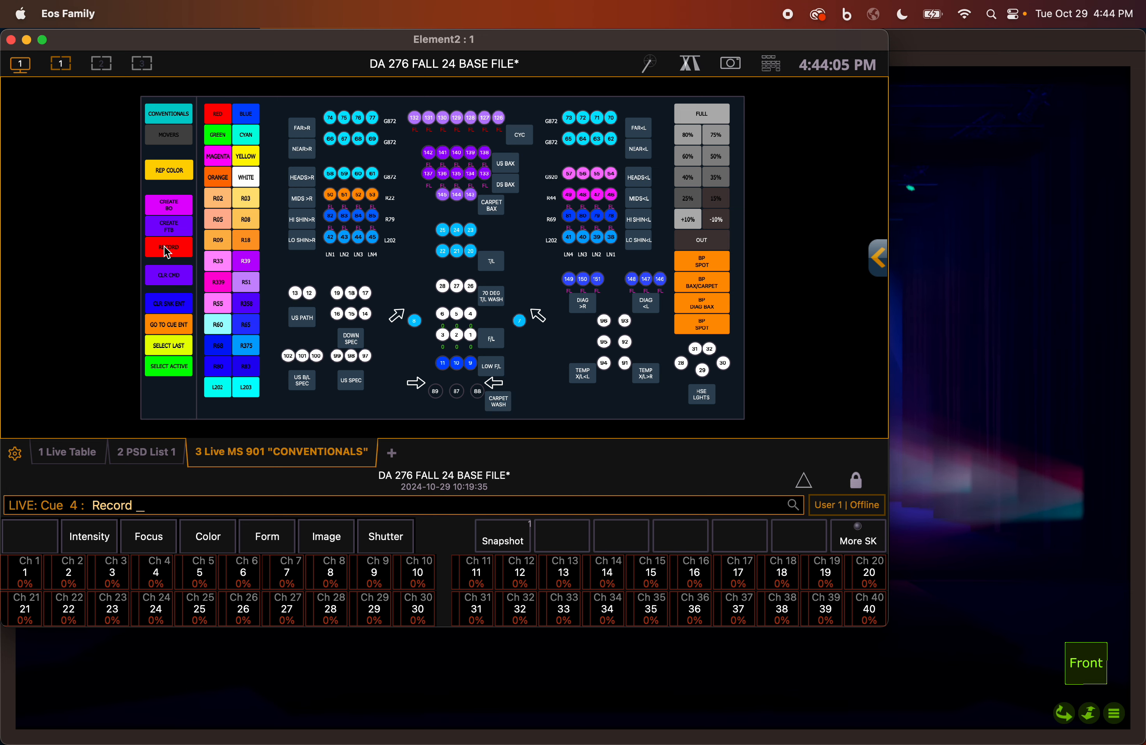
pyautogui.press('Return')
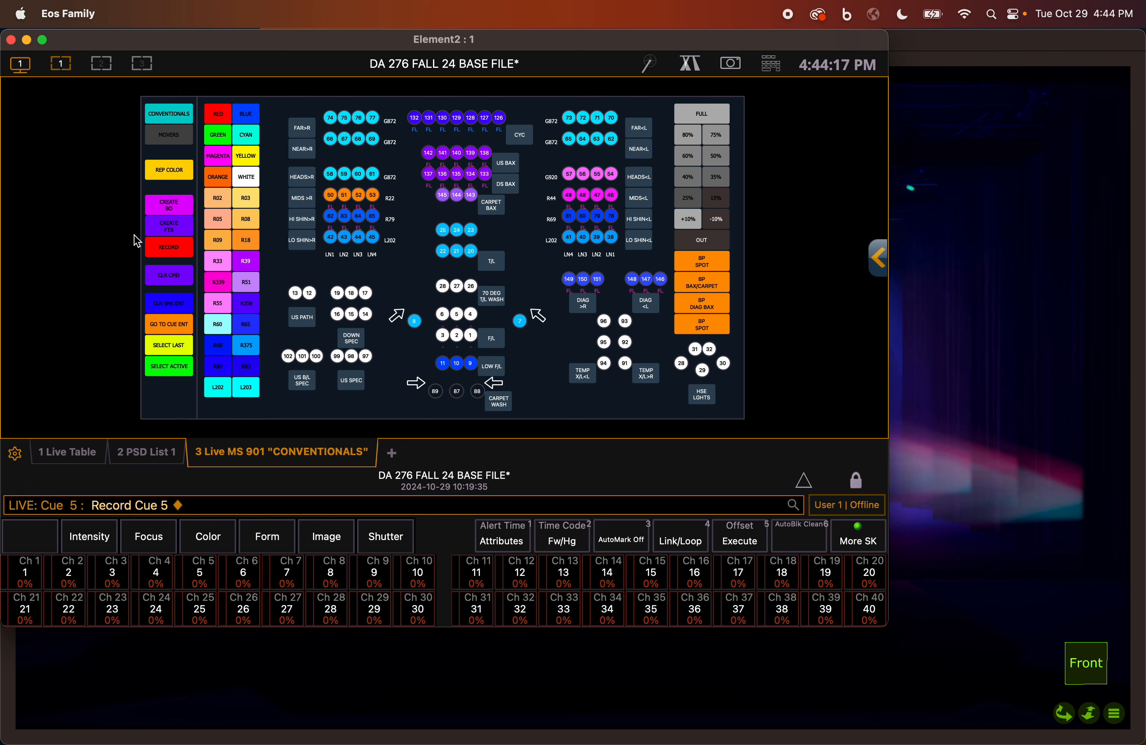
# Create a fade-to-black cue 6 with a 3-second time, check the stage in Capture Presenter, and return to the Eos console.
pyautogui.click(172, 228)
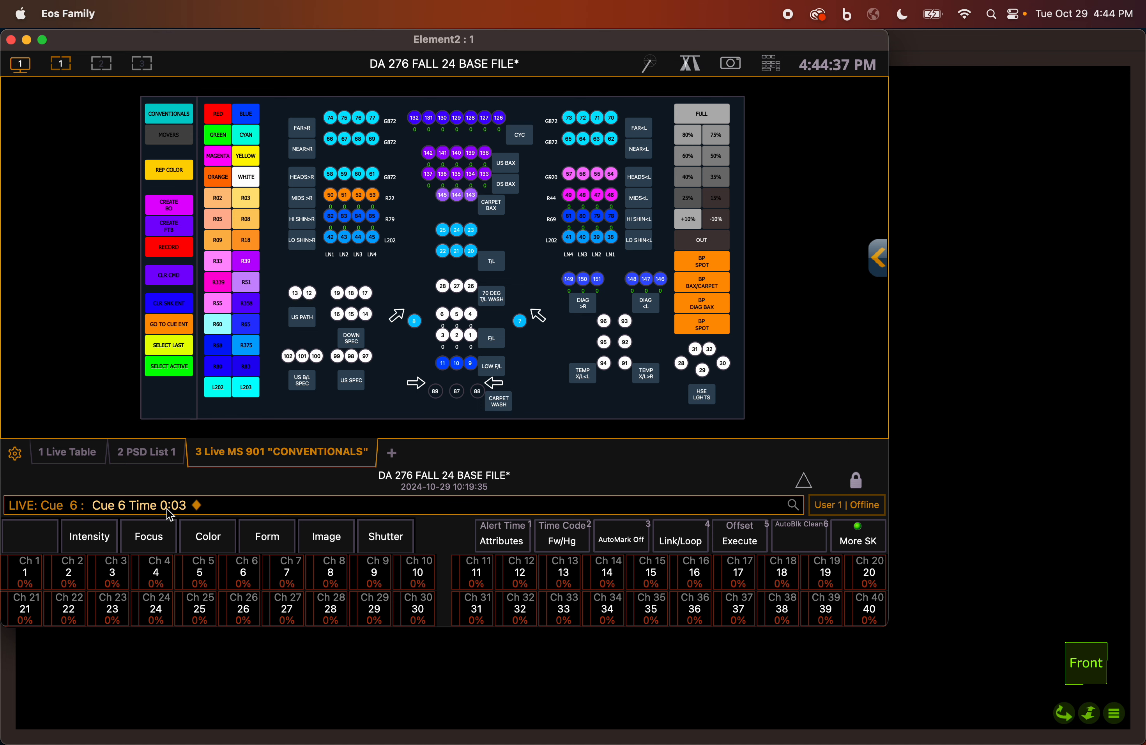
pyautogui.click(999, 44)
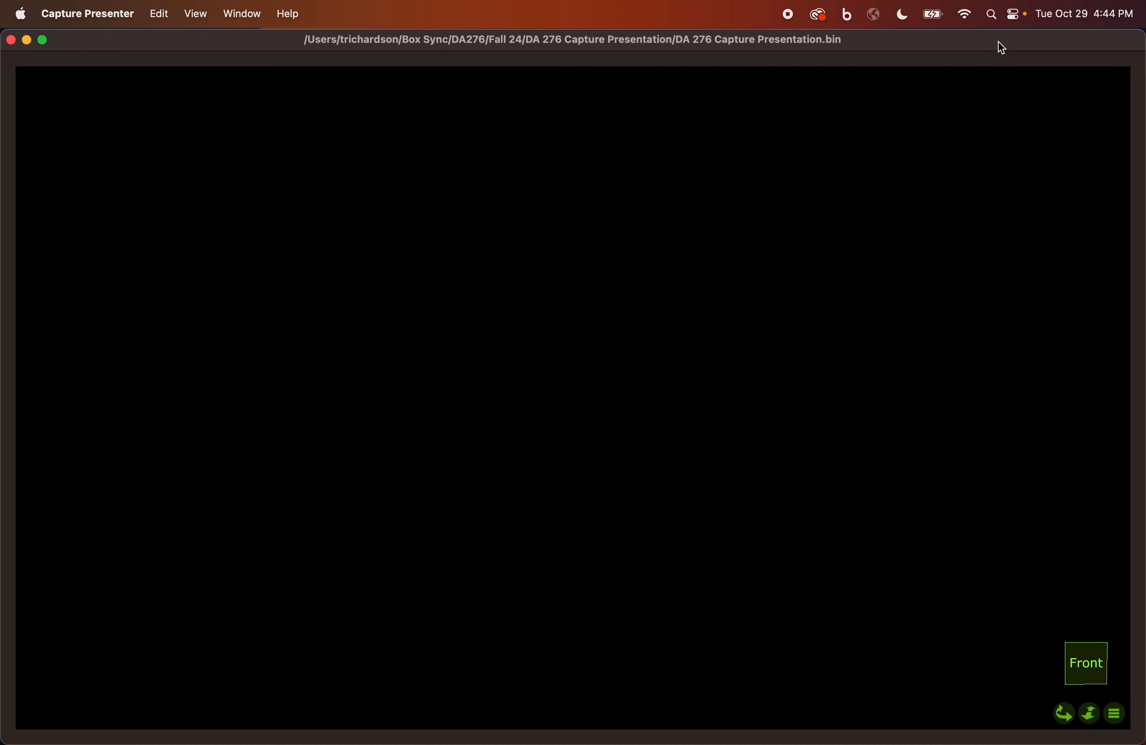
pyautogui.press('super+Tab')
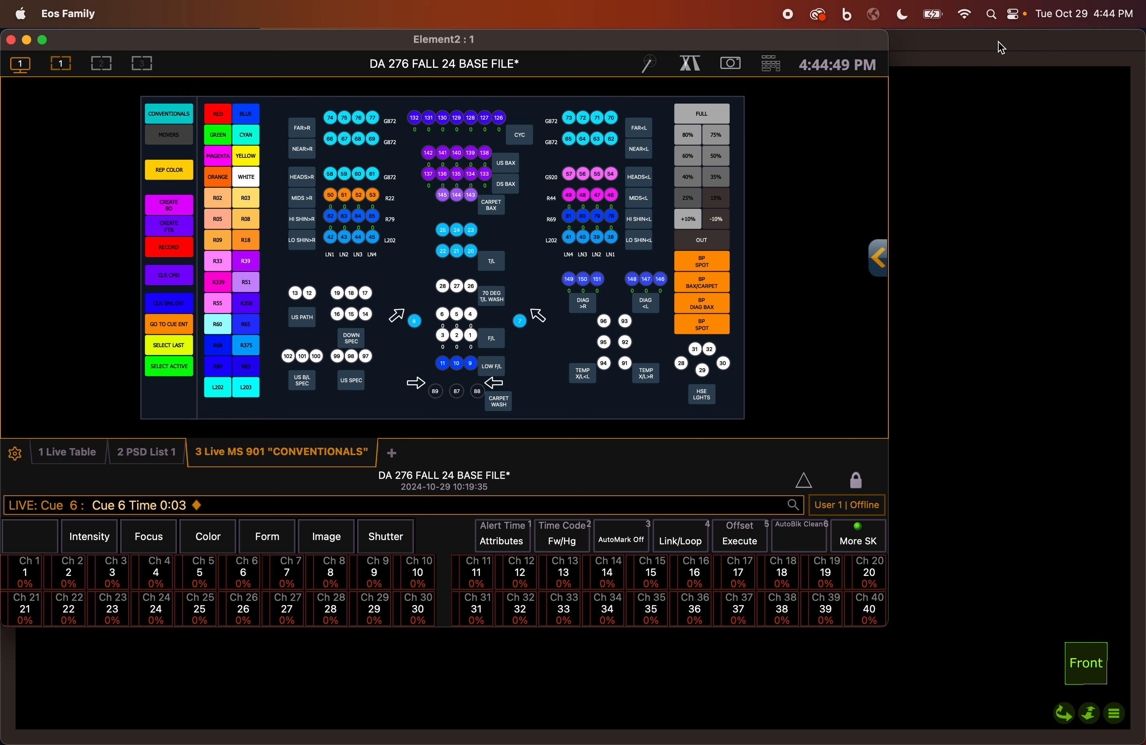
# Send the console to cue 0 using the virtual keypad and close the keypad.
pyautogui.click(769, 70)
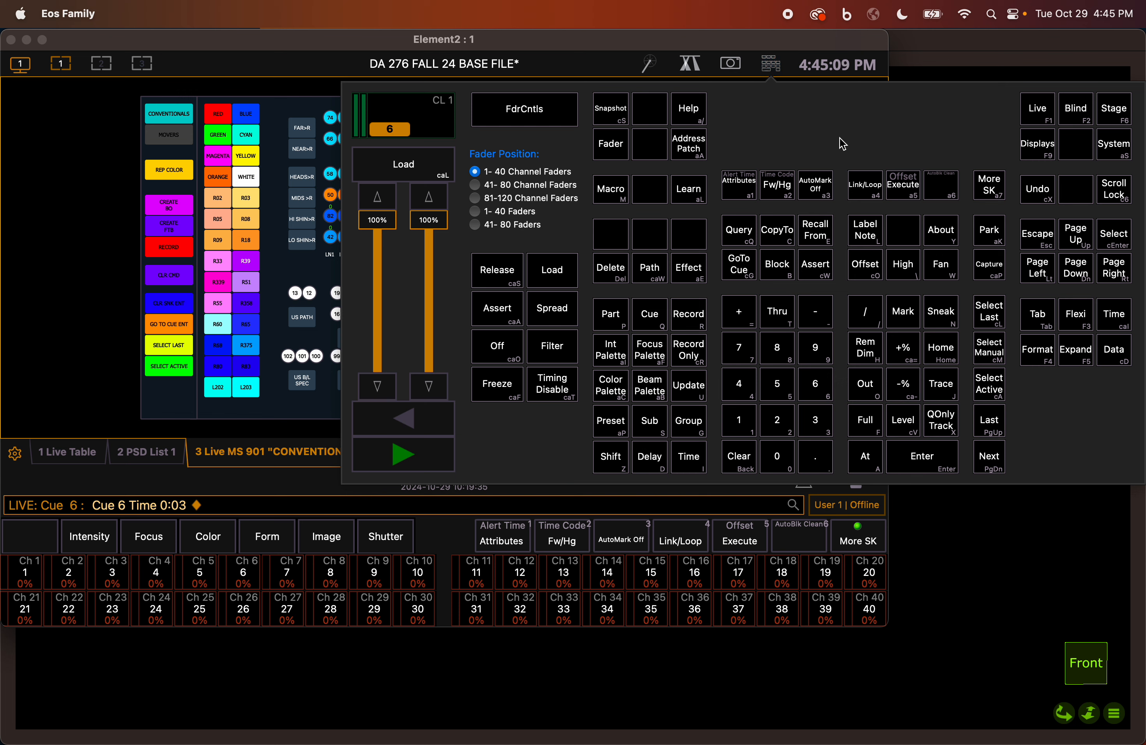
pyautogui.click(737, 269)
pyautogui.click(777, 457)
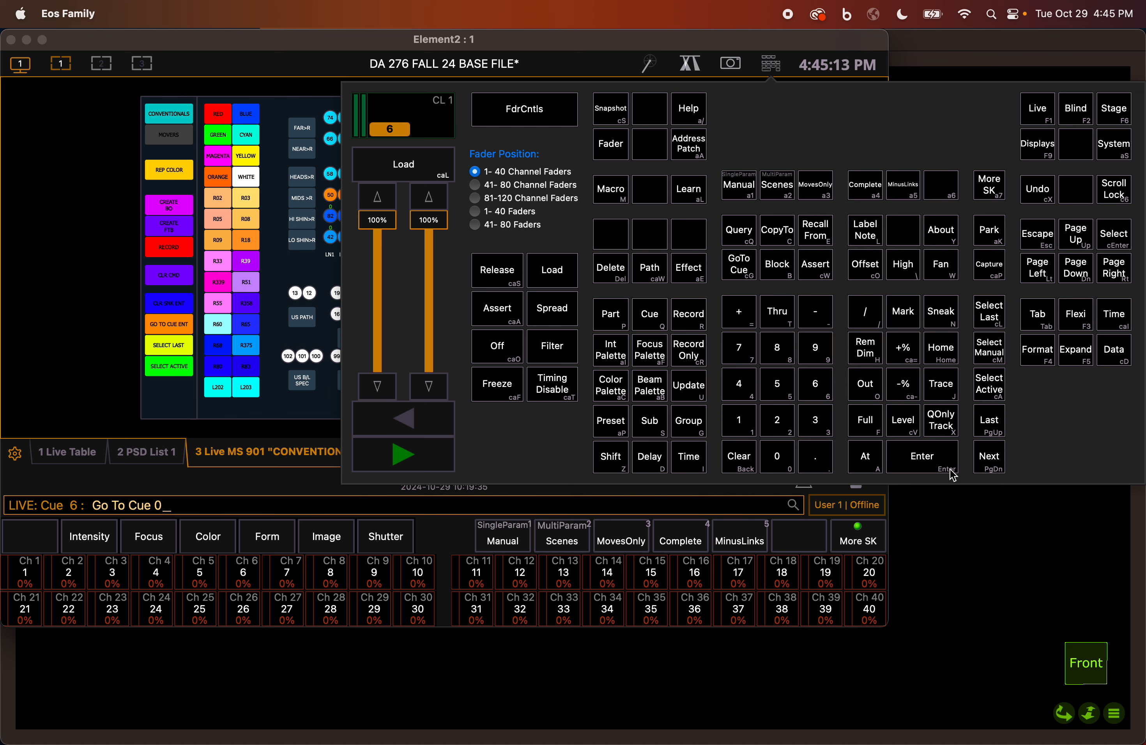
pyautogui.click(935, 461)
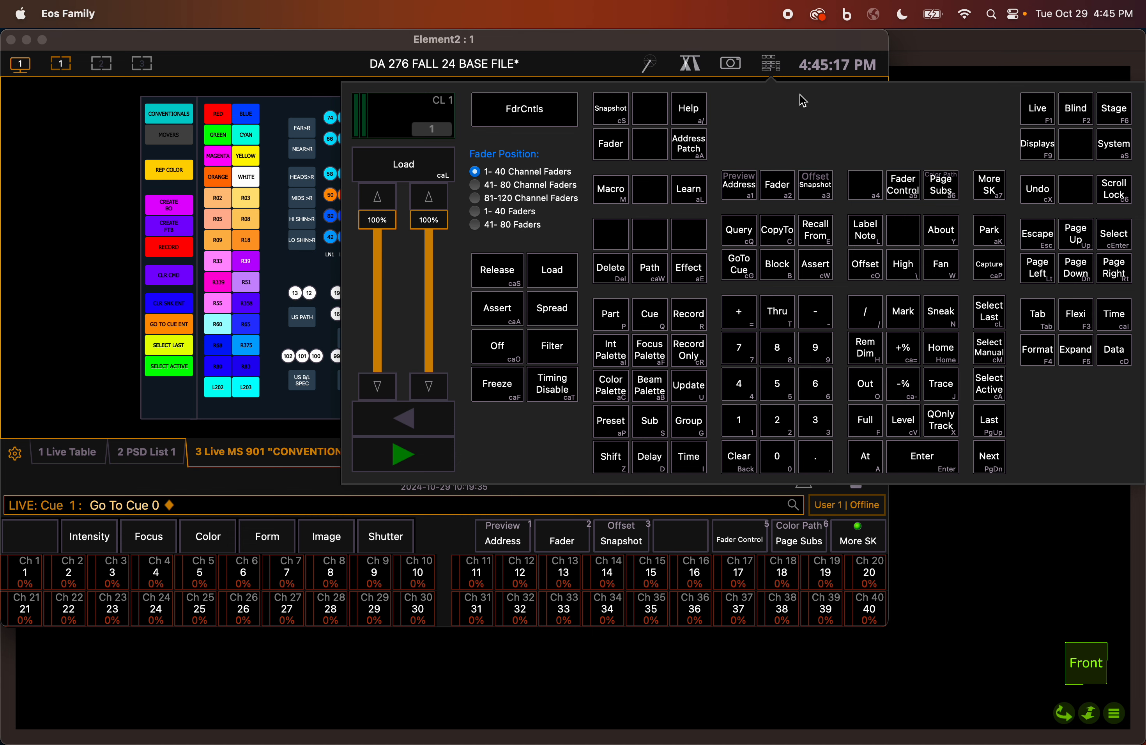
pyautogui.click(770, 66)
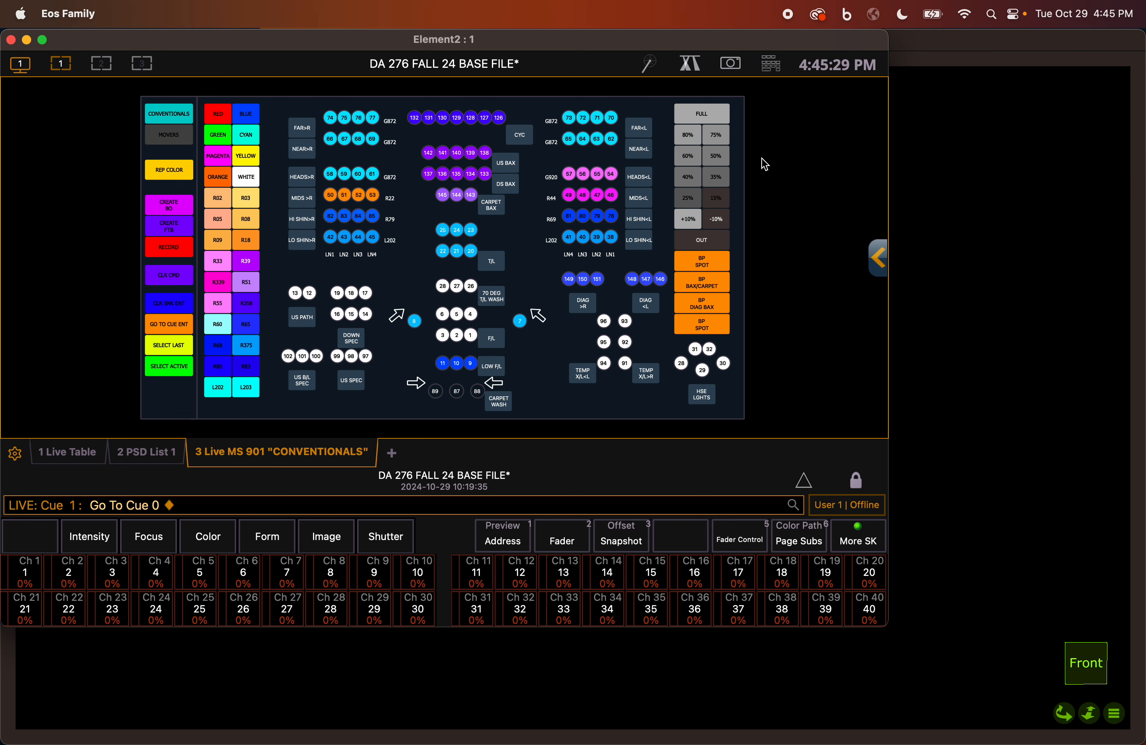
# Play back cues 1 and 2 from the Eos console, viewing each look in Capture Presenter.
pyautogui.click(969, 213)
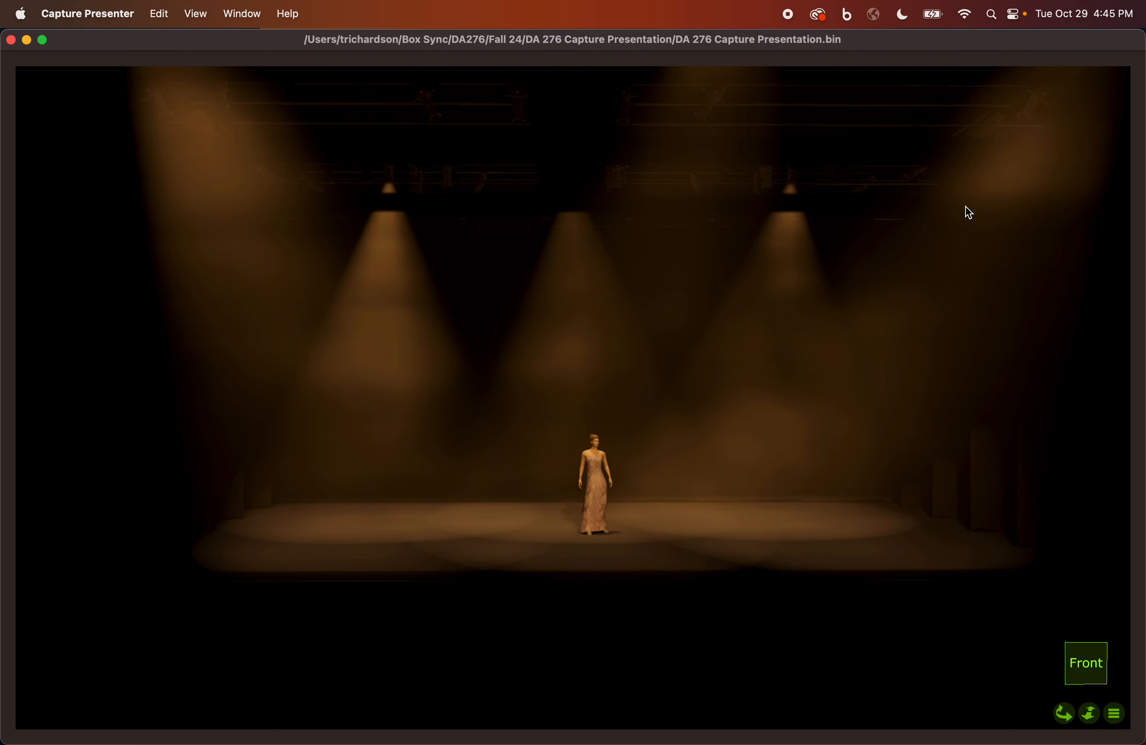
pyautogui.press('super+Tab')
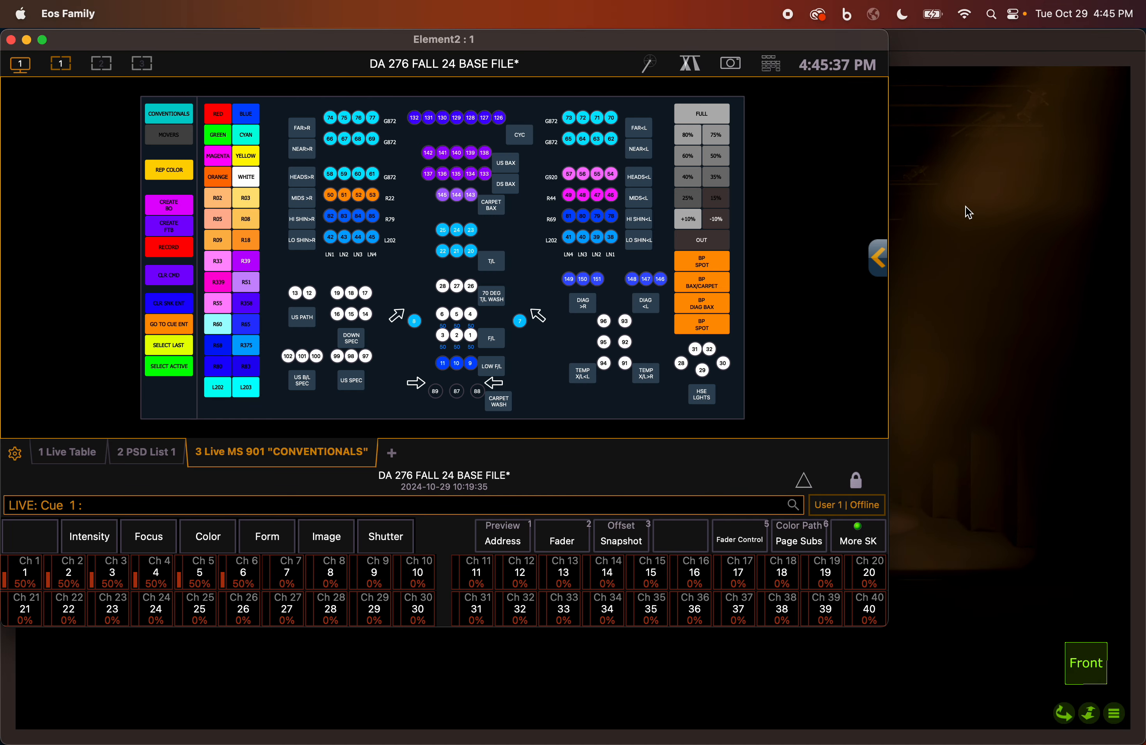
pyautogui.press('space')
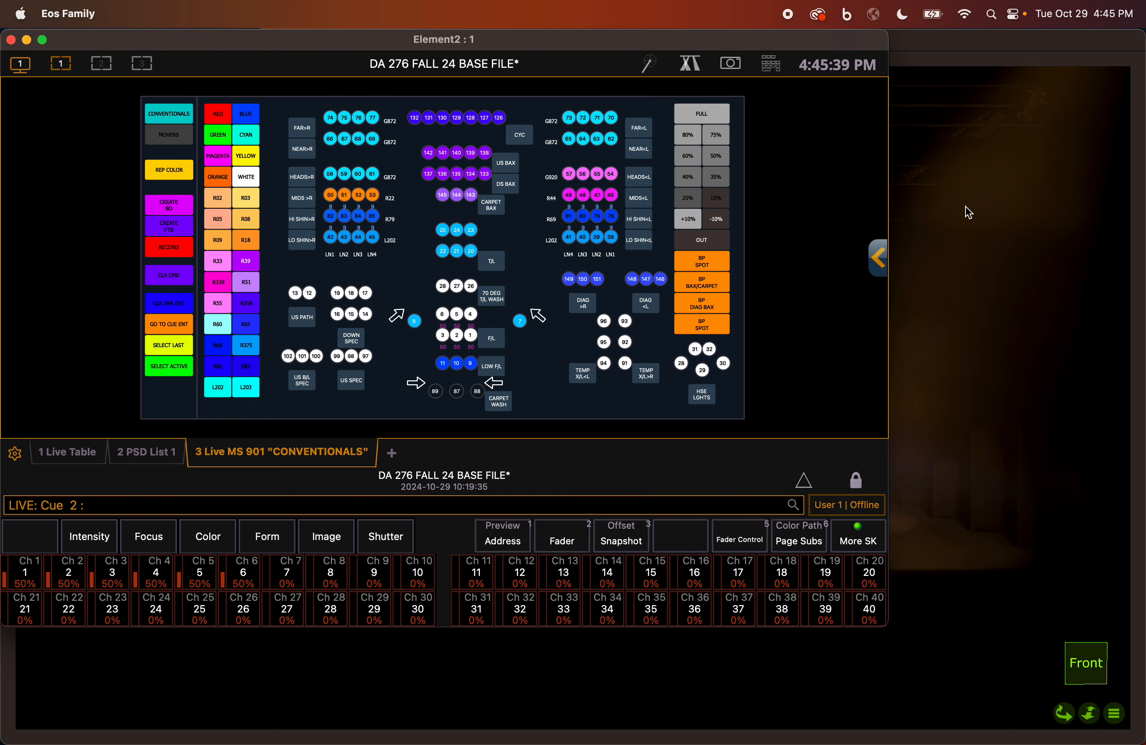
pyautogui.press('super+Tab')
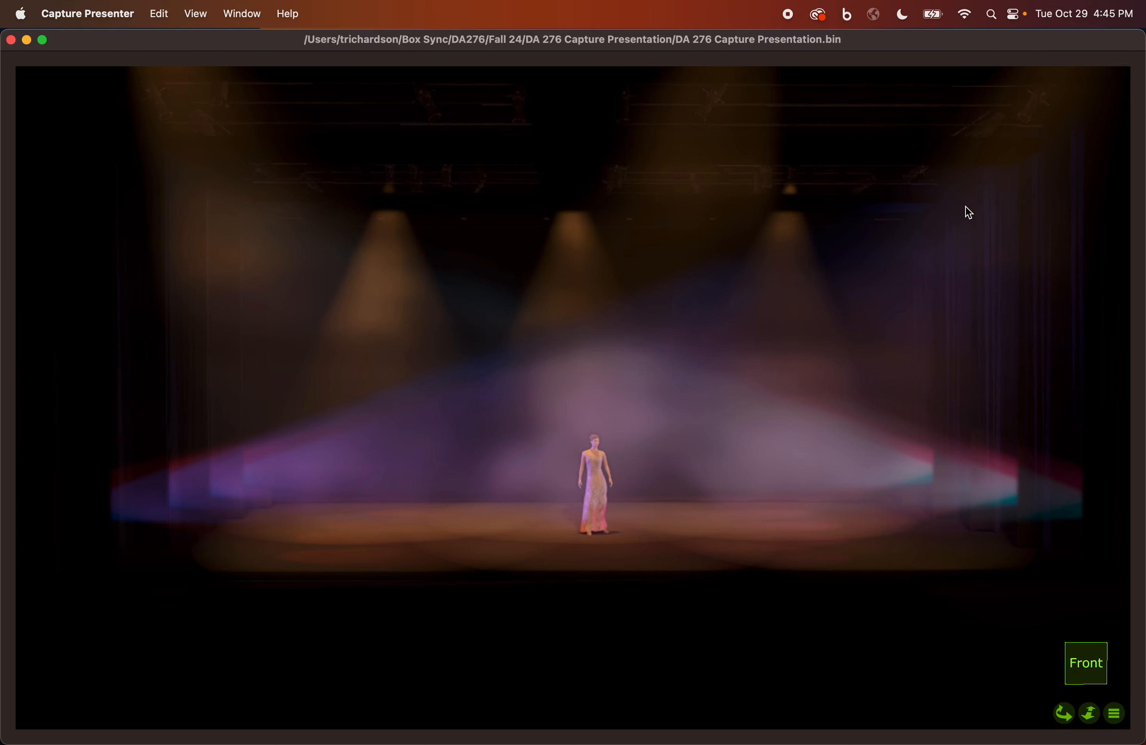
pyautogui.press('super+Tab')
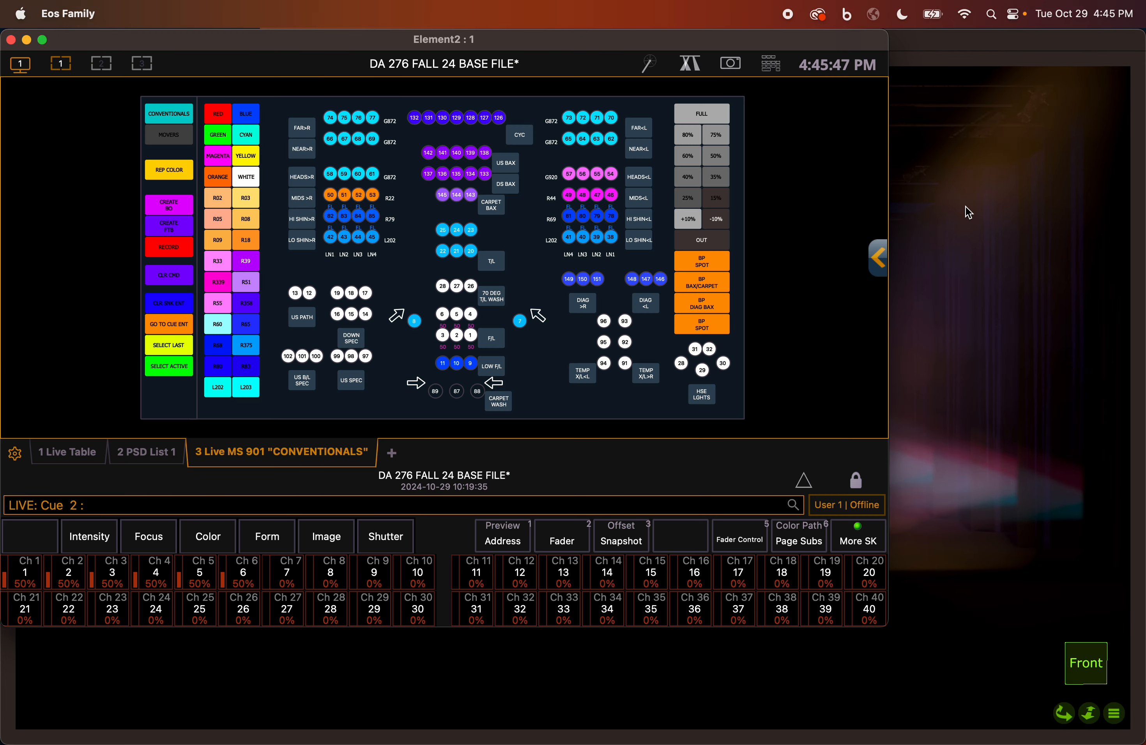
# Run cues 3 and 4 from the Eos console and view each transition in Capture Presenter.
pyautogui.hotkey('ctrl', 'space')
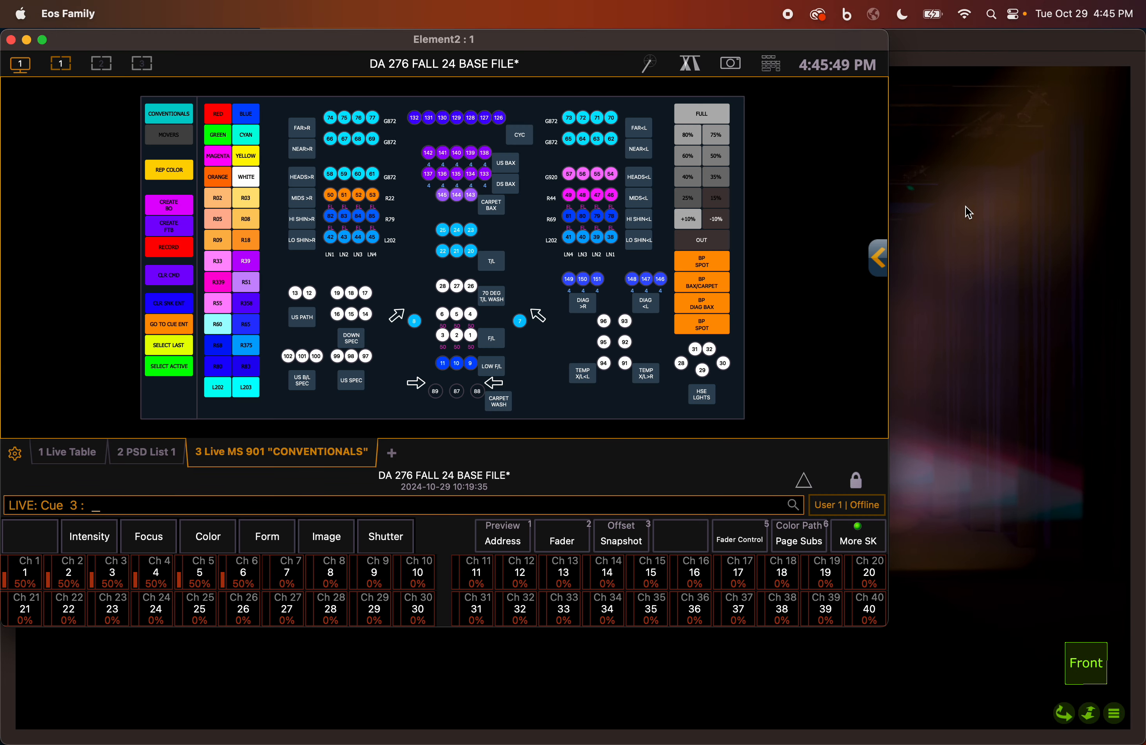
pyautogui.press('super+Tab')
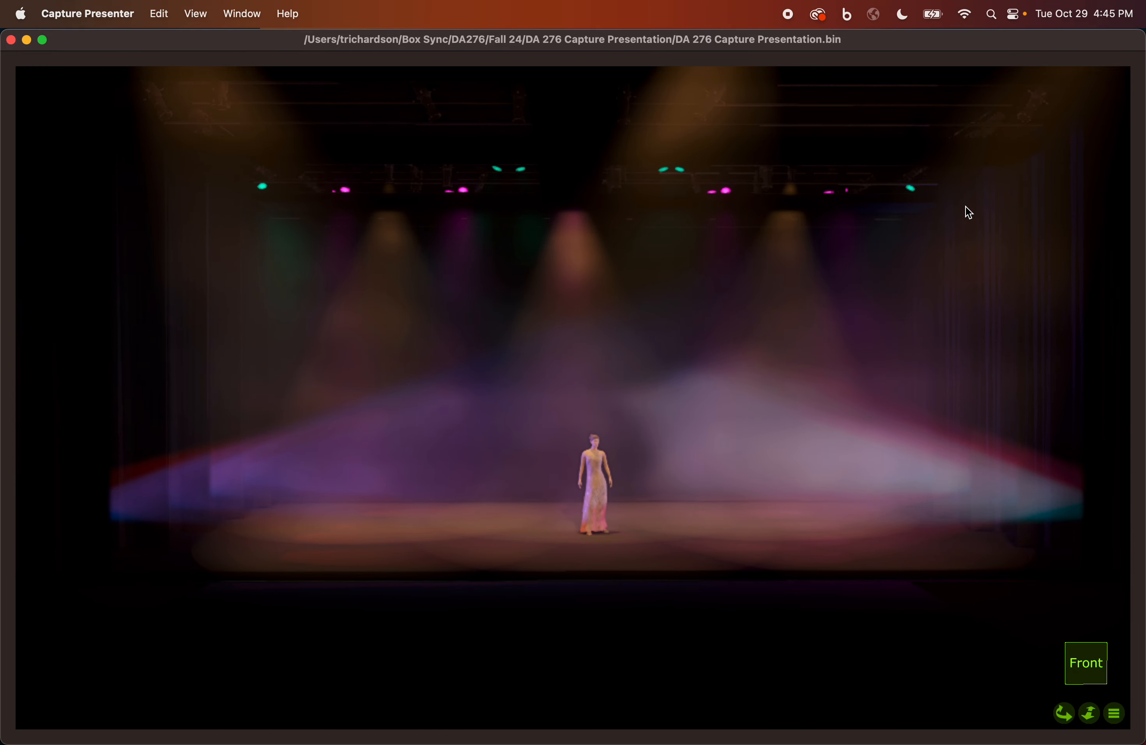
pyautogui.press('super+Tab')
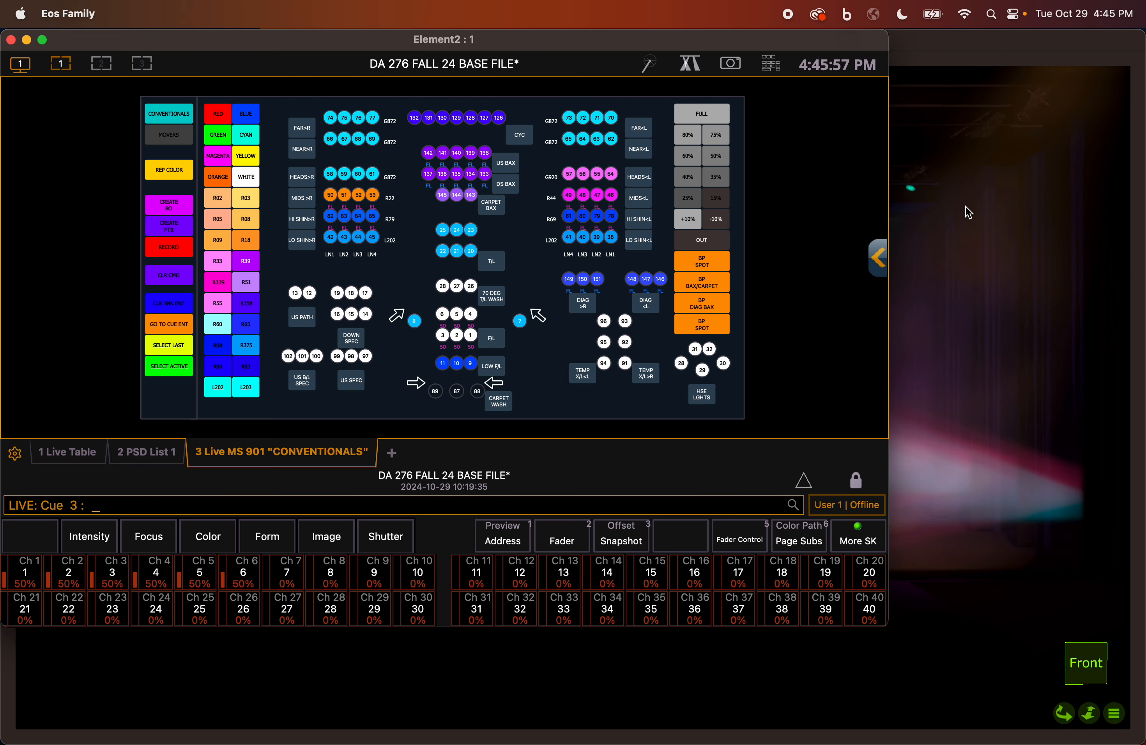
pyautogui.press('super+Tab')
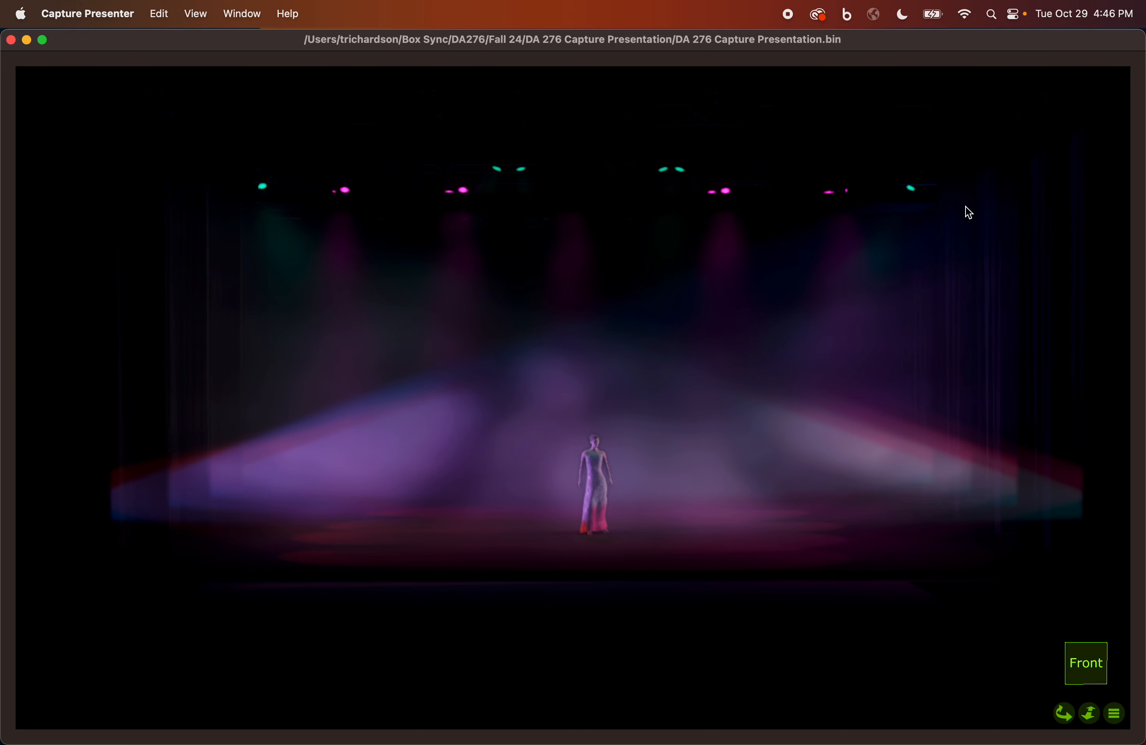
pyautogui.press('super+Tab')
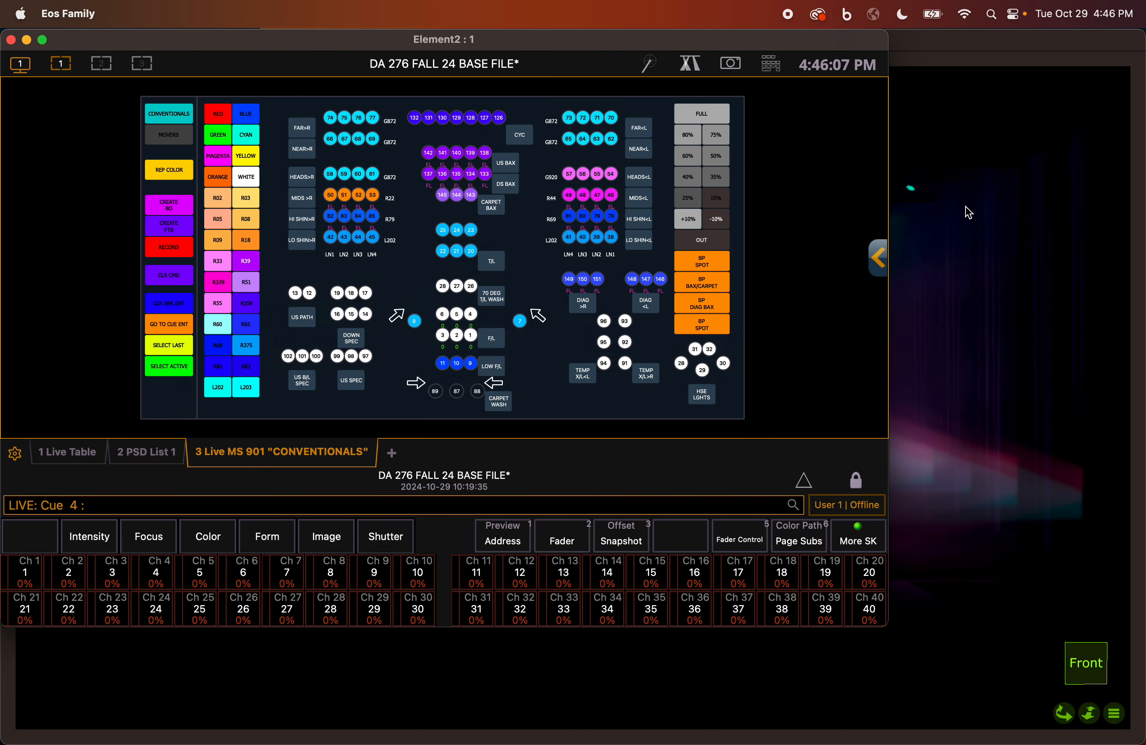
# Run cue 5 and the fade-to-black cue 6, viewing them in Capture Presenter before returning to the Eos console.
pyautogui.hotkey('ctrl', 'F12')
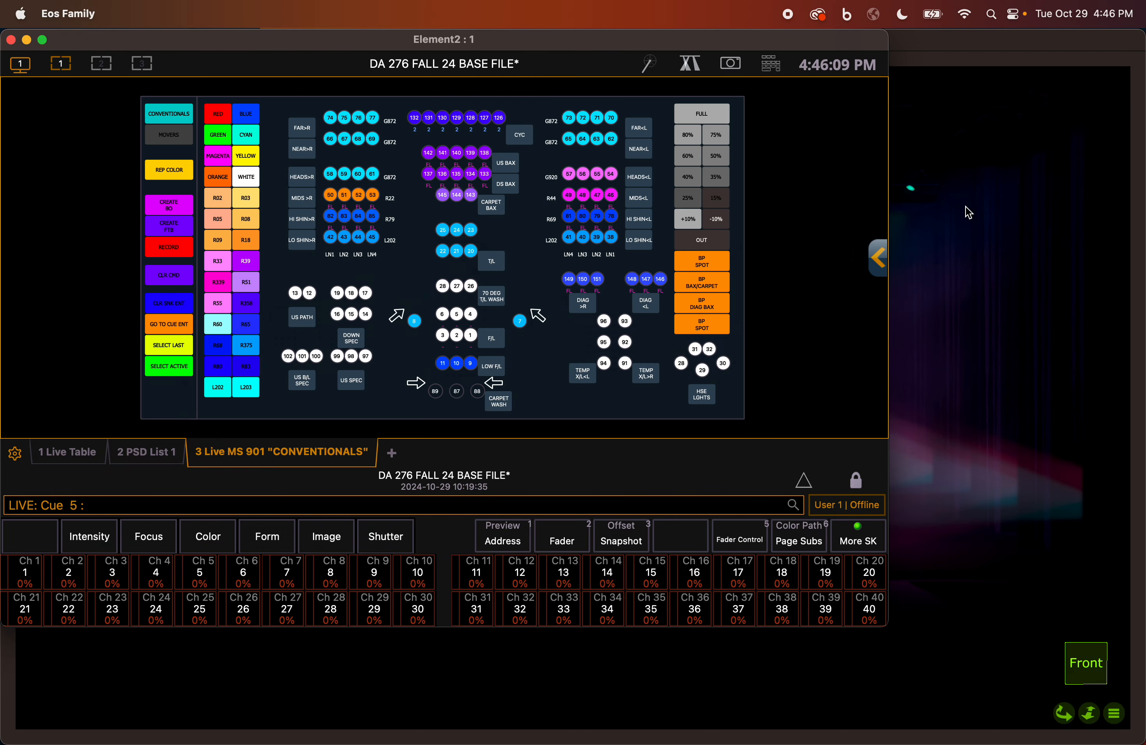
pyautogui.press('super+Tab')
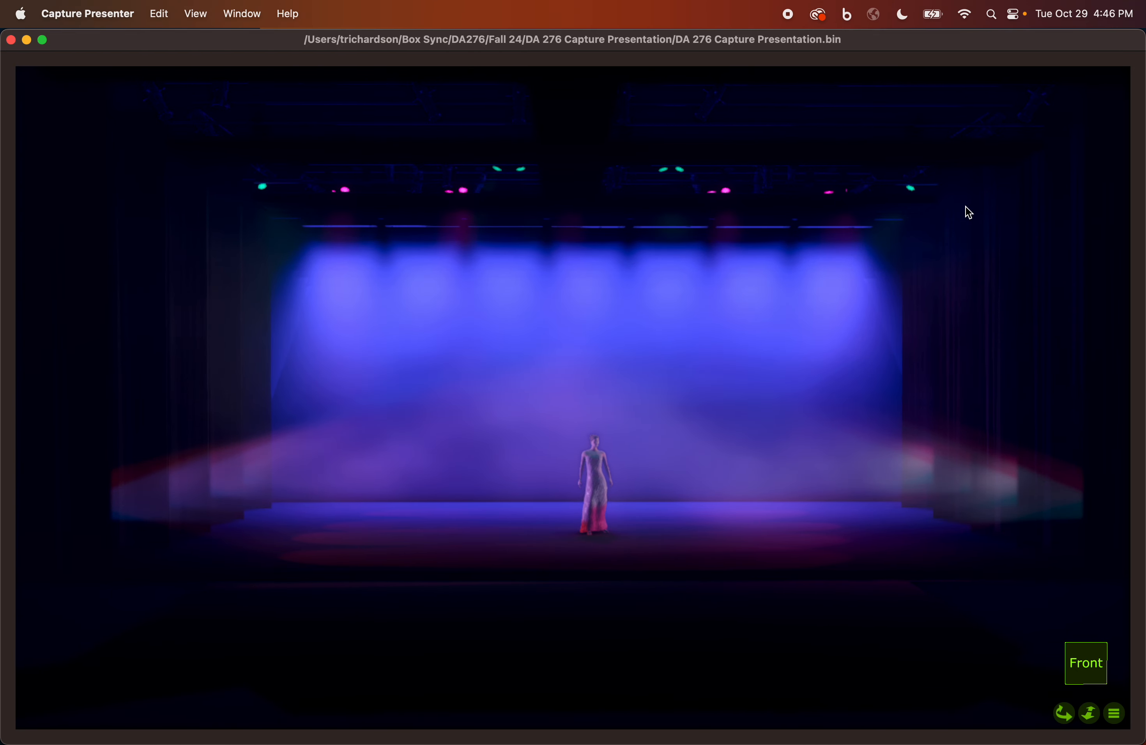
pyautogui.press('super+Tab')
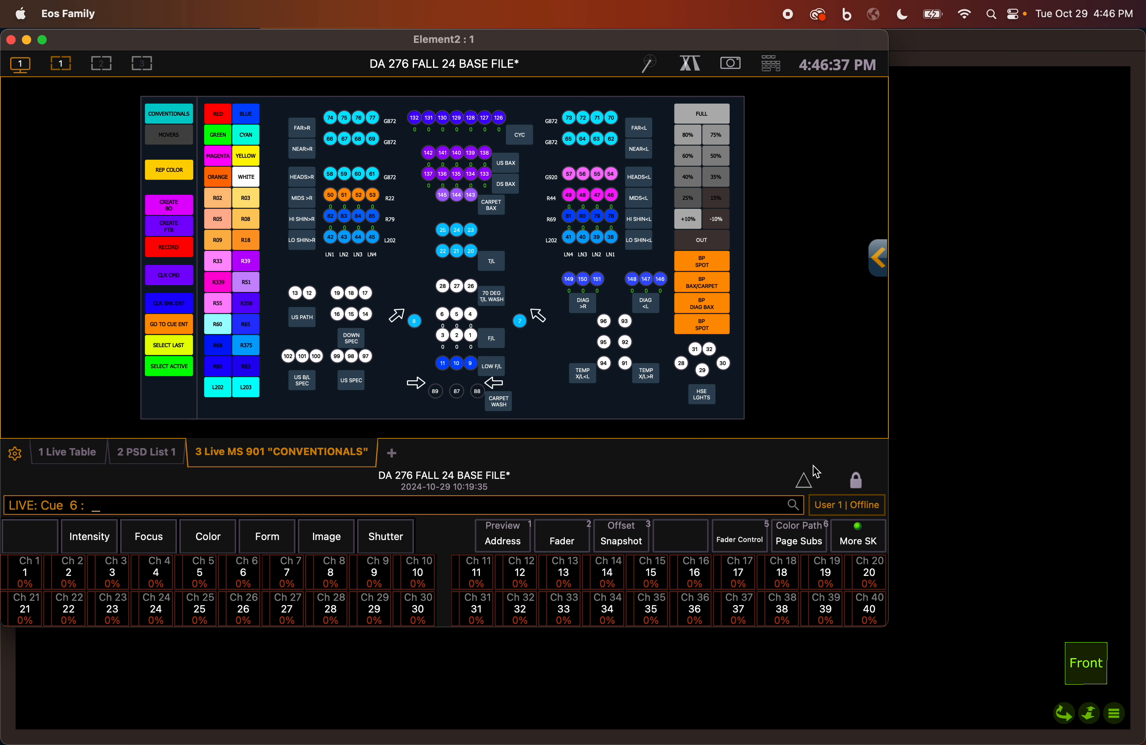
# Start a Save As into the DA 276 FALL 24 folder on the NO NAME drive, keeping the Augment3d model format (.esf3d).
pyautogui.click(805, 479)
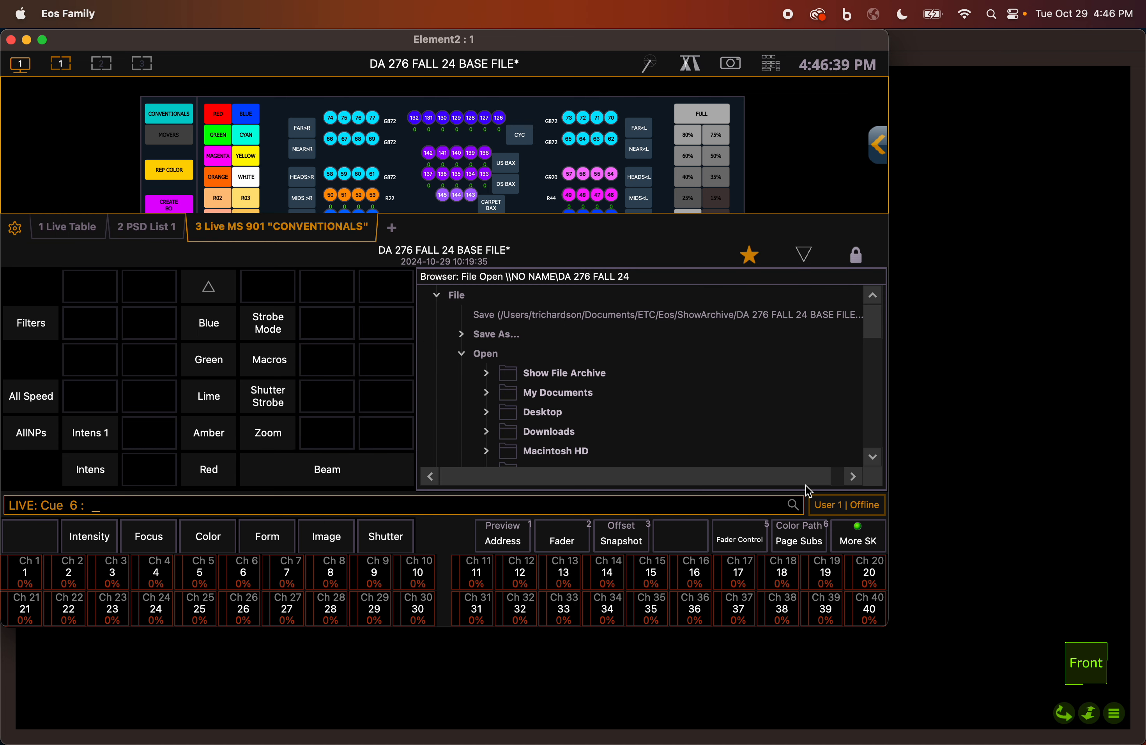
pyautogui.click(463, 357)
pyautogui.click(463, 339)
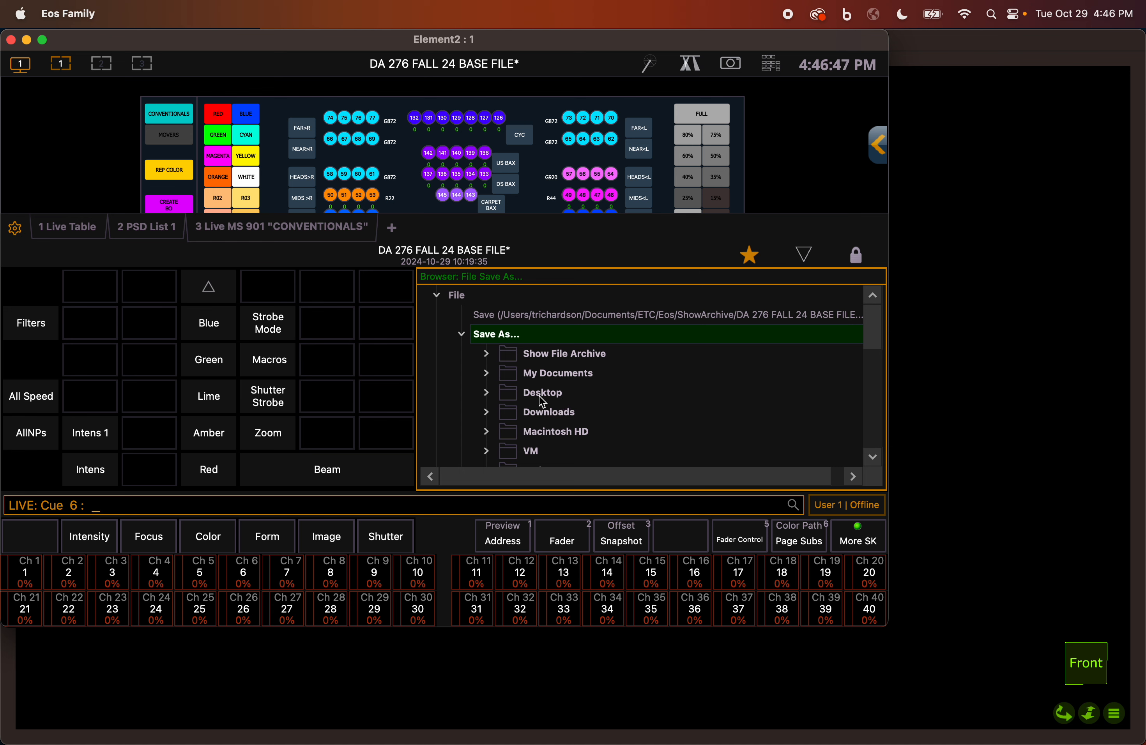
pyautogui.scroll(-5, 567, 402)
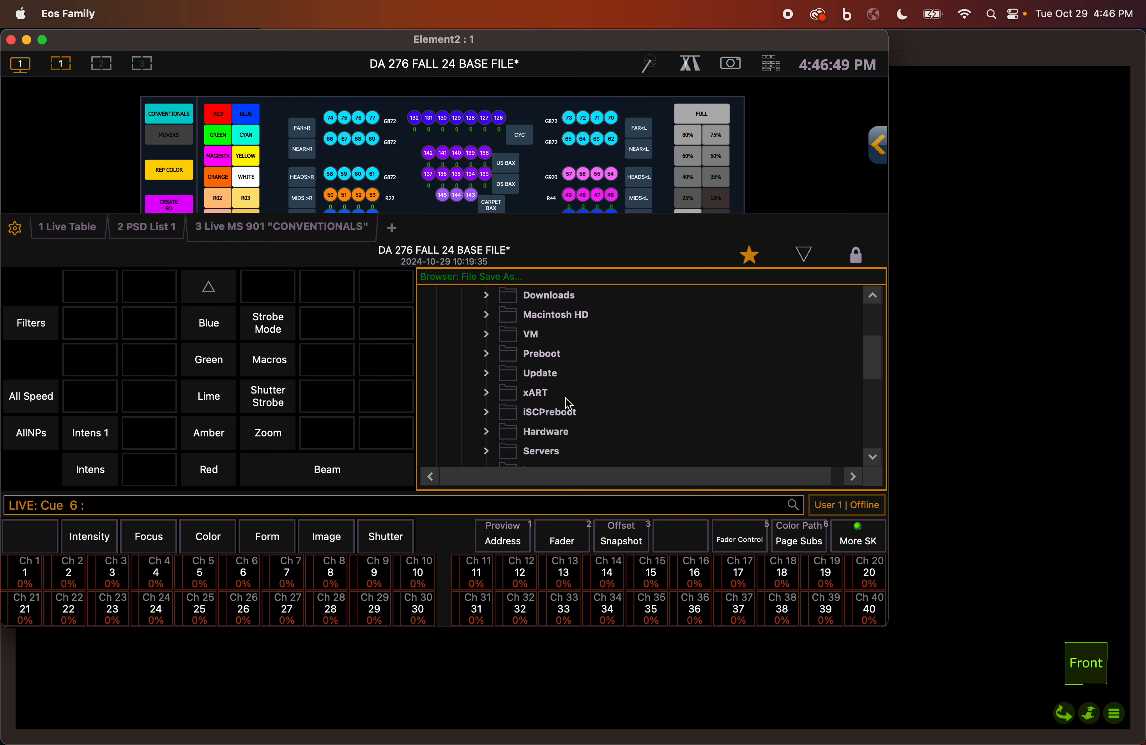
pyautogui.scroll(-2, 569, 404)
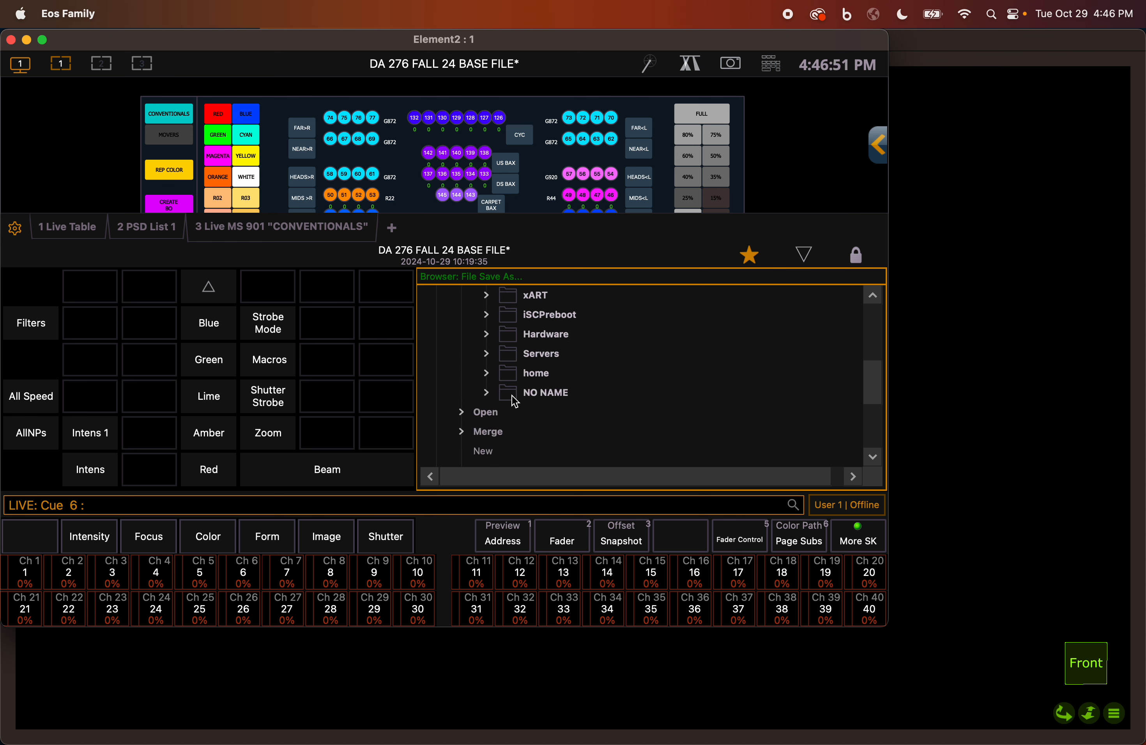
pyautogui.click(484, 393)
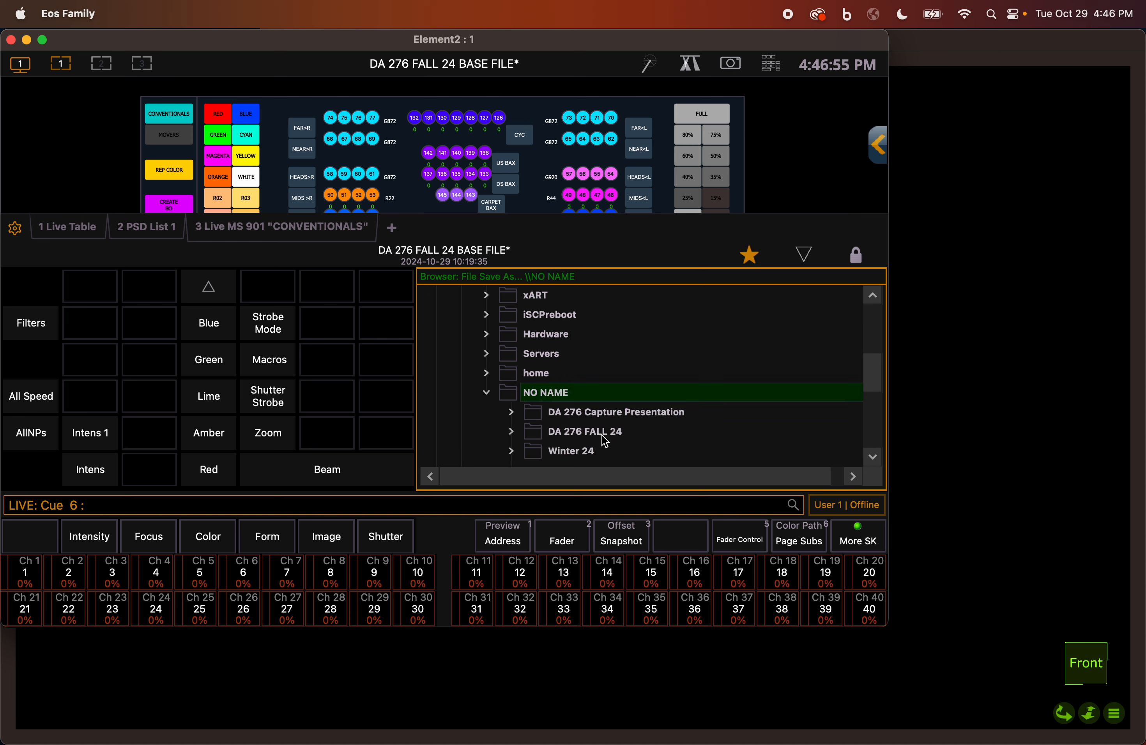
pyautogui.click(579, 435)
pyautogui.click(578, 436)
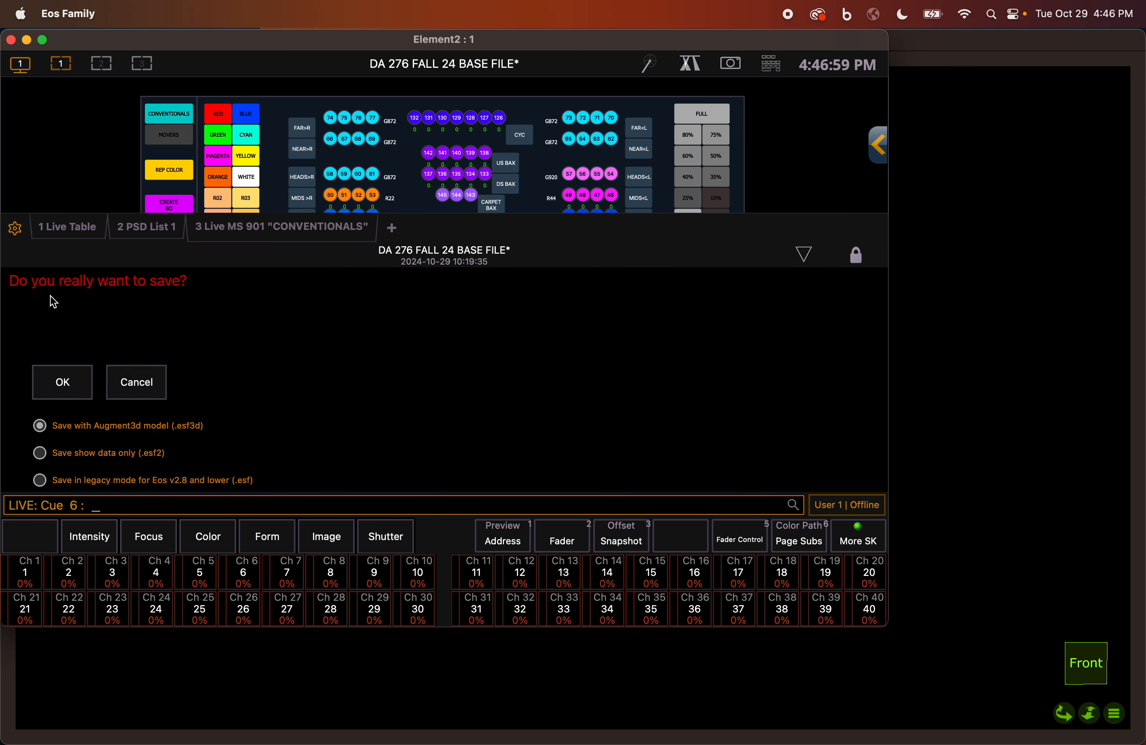
pyautogui.click(83, 385)
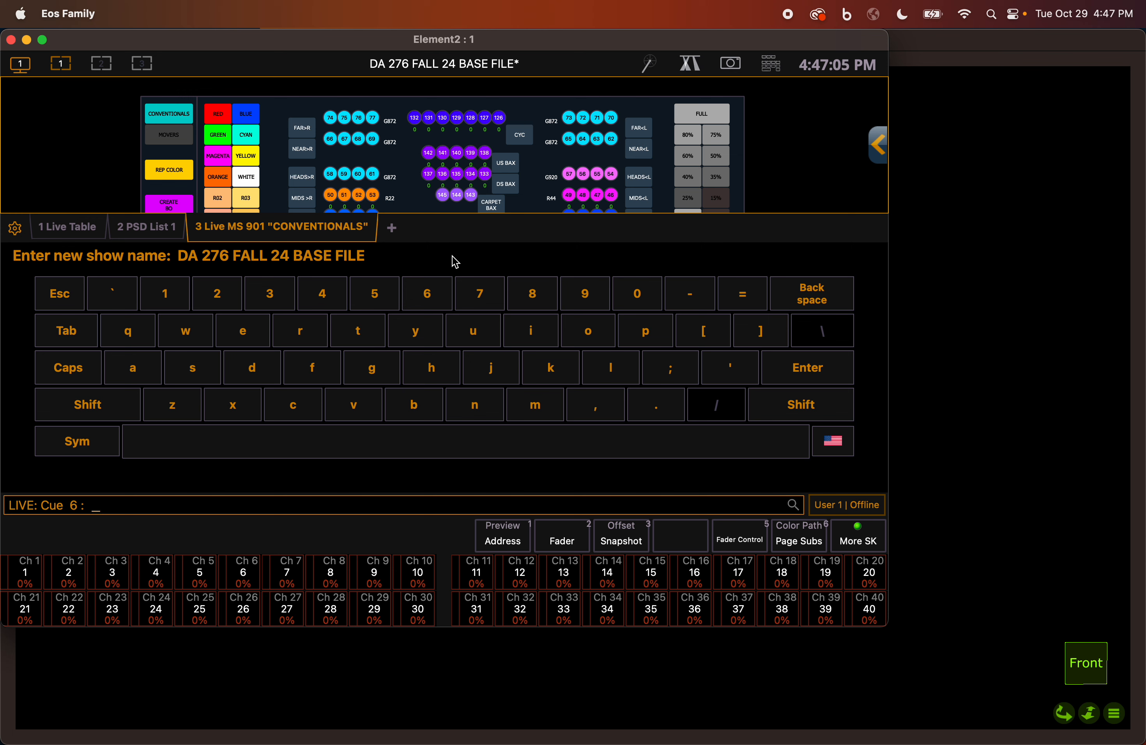
# Shorten the proposed new show name to "DA 276".
pyautogui.press('BackSpace')
pyautogui.press('BackSpace')
pyautogui.press('BackSpace')
pyautogui.press('BackSpace')
pyautogui.press('BackSpace')
pyautogui.press('BackSpace')
pyautogui.press('BackSpace')
pyautogui.press('BackSpace')
pyautogui.press('BackSpace')
pyautogui.press('BackSpace')
pyautogui.press('BackSpace')
pyautogui.press('BackSpace')
pyautogui.press('BackSpace')
pyautogui.press('BackSpace')
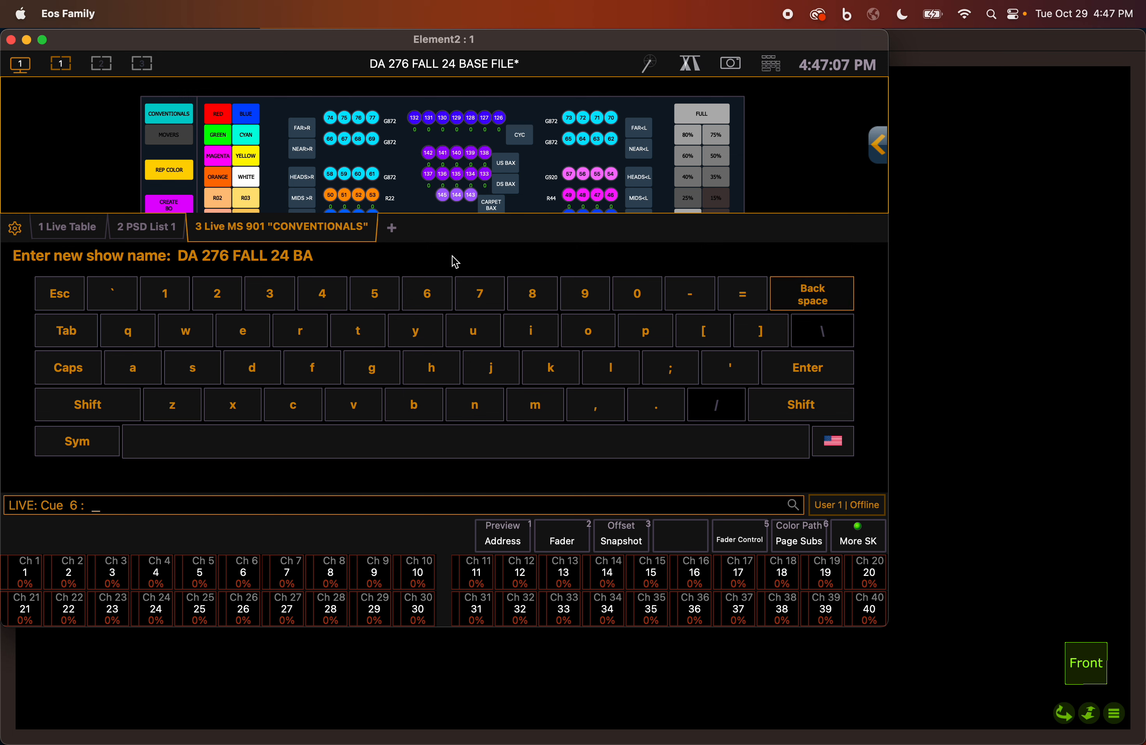
pyautogui.press('BackSpace')
pyautogui.press('BackSpace')
pyautogui.press('BackSpace')
pyautogui.press('BackSpace')
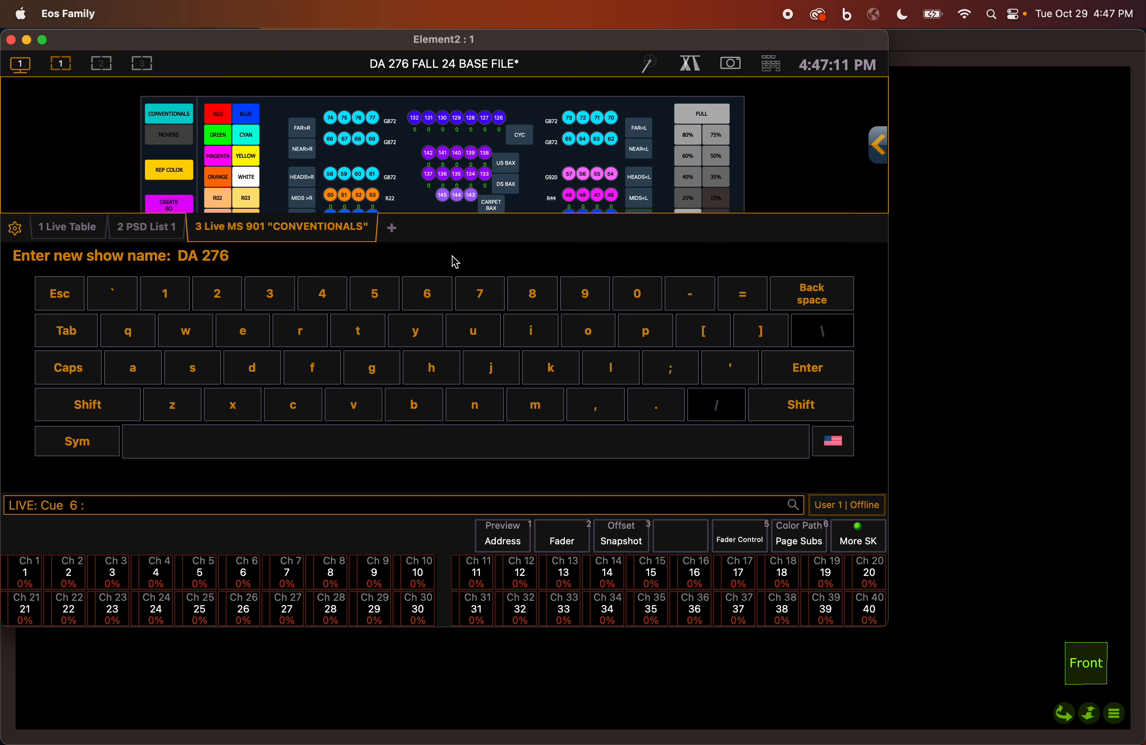
pyautogui.write('test')
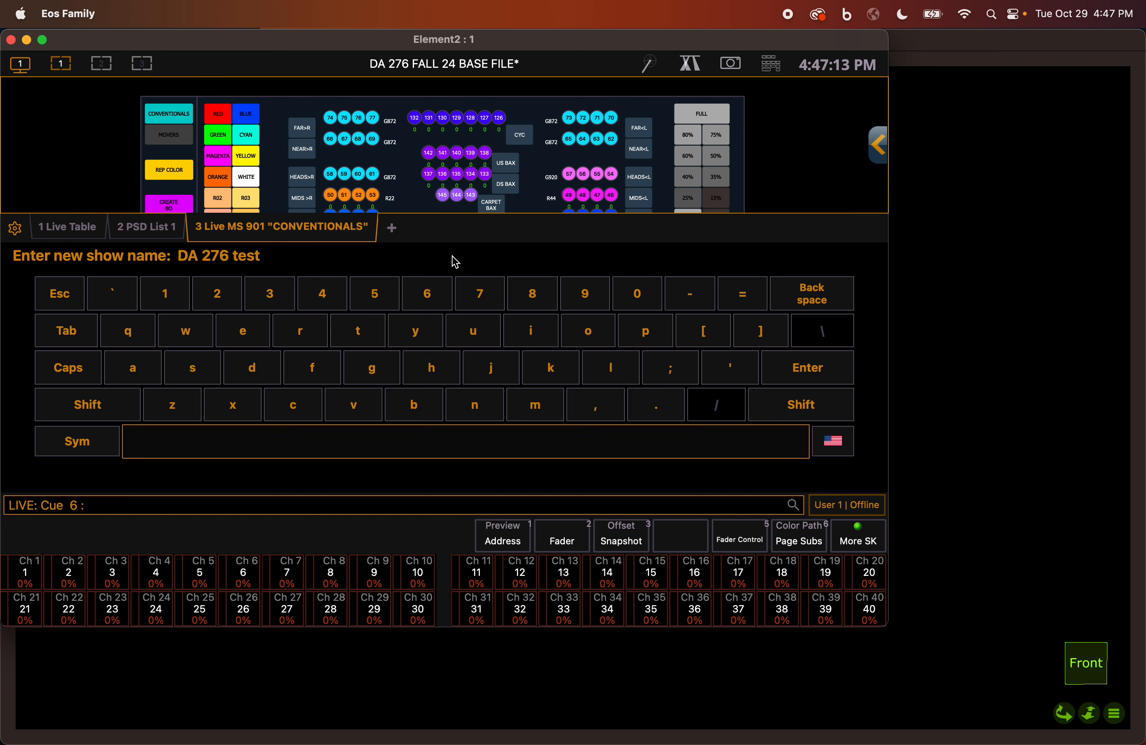
pyautogui.write(' project')
pyautogui.press('BackSpace')
pyautogui.press('BackSpace')
pyautogui.press('BackSpace')
pyautogui.press('BackSpace')
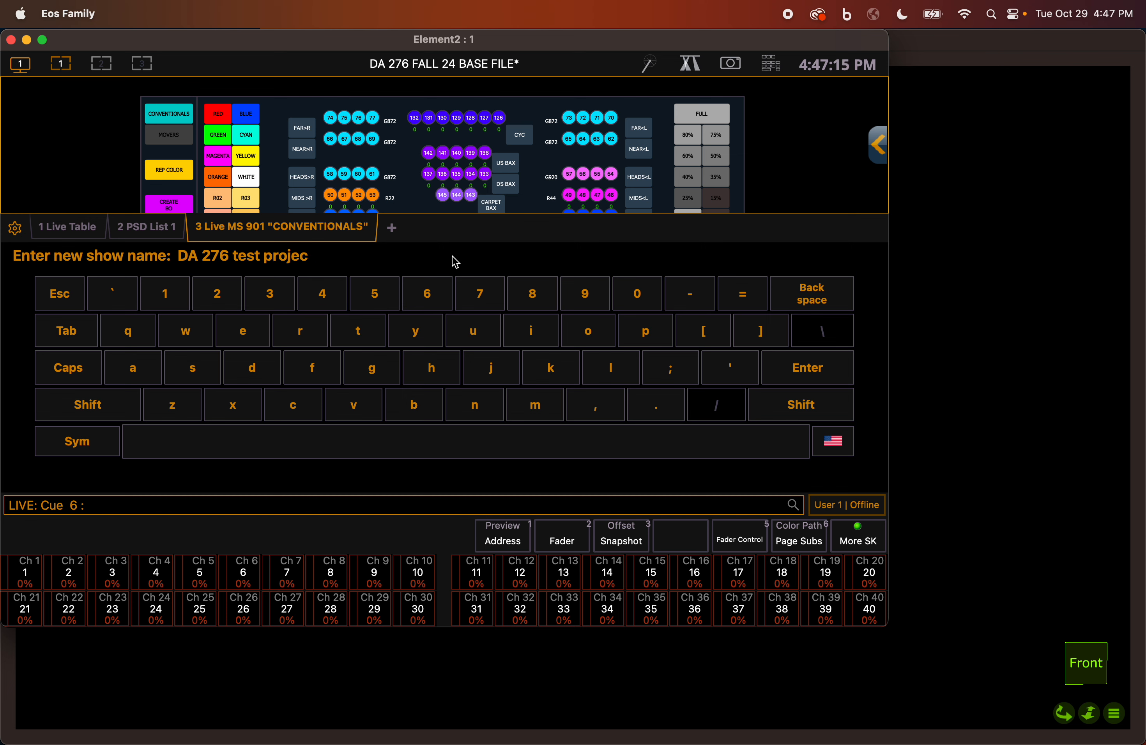
pyautogui.press('capslock')
pyautogui.press('BackSpace')
pyautogui.press('BackSpace')
pyautogui.press('BackSpace')
pyautogui.press('BackSpace')
pyautogui.press('BackSpace')
pyautogui.press('BackSpace')
pyautogui.press('BackSpace')
pyautogui.press('BackSpace')
pyautogui.press('BackSpace')
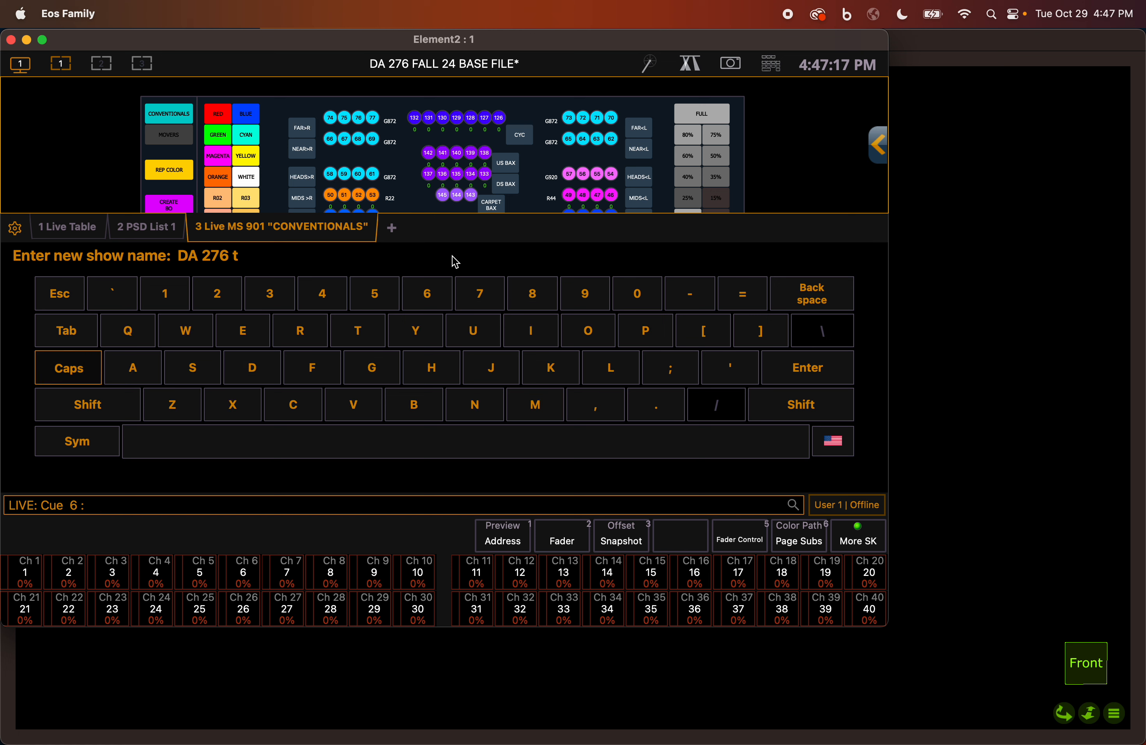
# Append "TEST PROJECT" in capitals and the author's first name to the show name, and confirm the save.
pyautogui.write('TEST PROJECT')
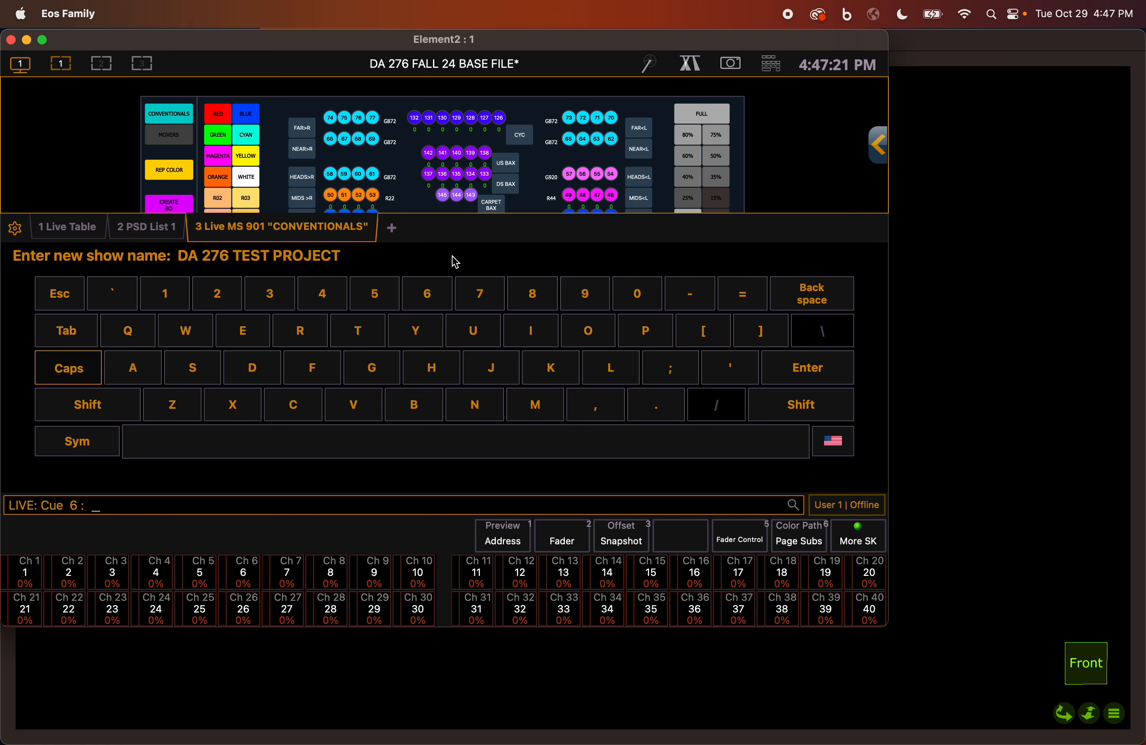
pyautogui.write(' TRAVIS')
pyautogui.press('Return')
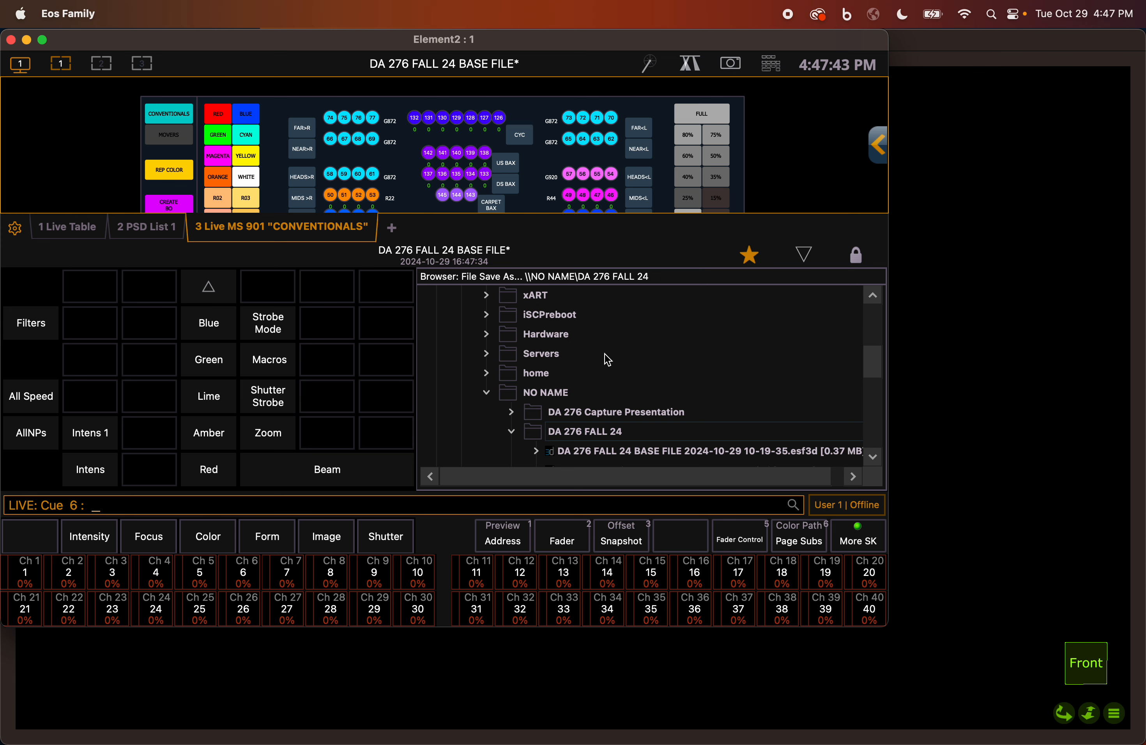
# Collapse the Save As and File sections of the browser, and exit the Element 2 console session, confirming the quit.
pyautogui.scroll(10, 604, 352)
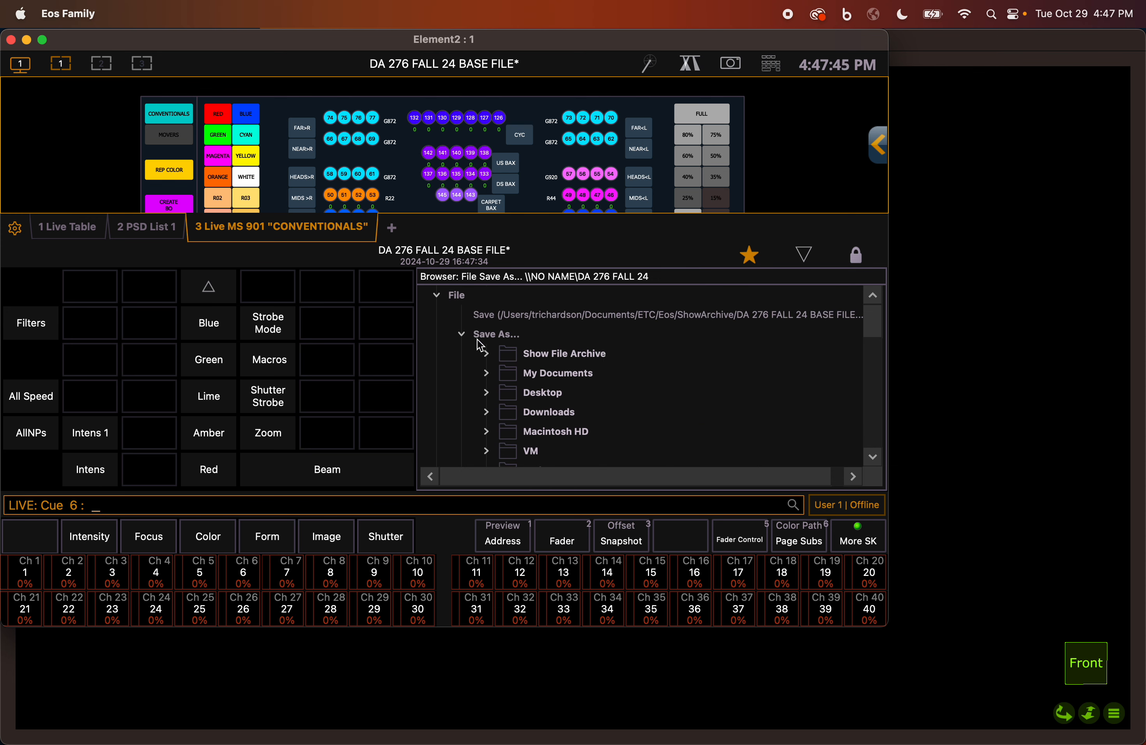
pyautogui.click(460, 334)
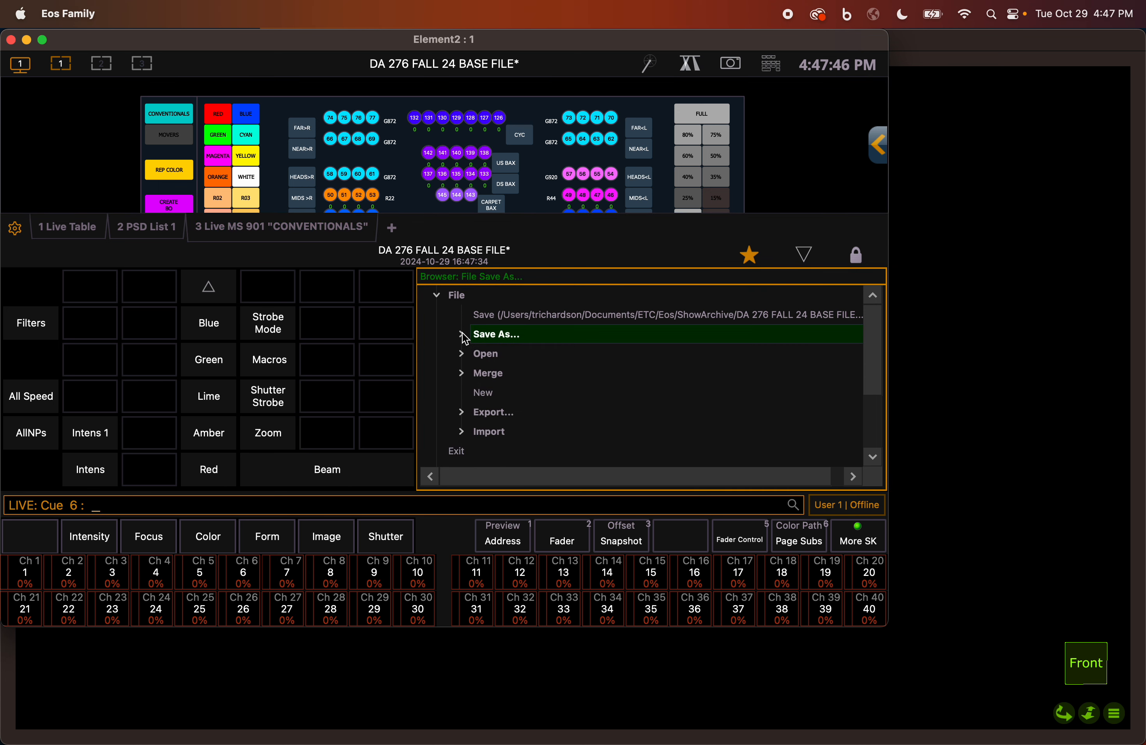
pyautogui.click(435, 297)
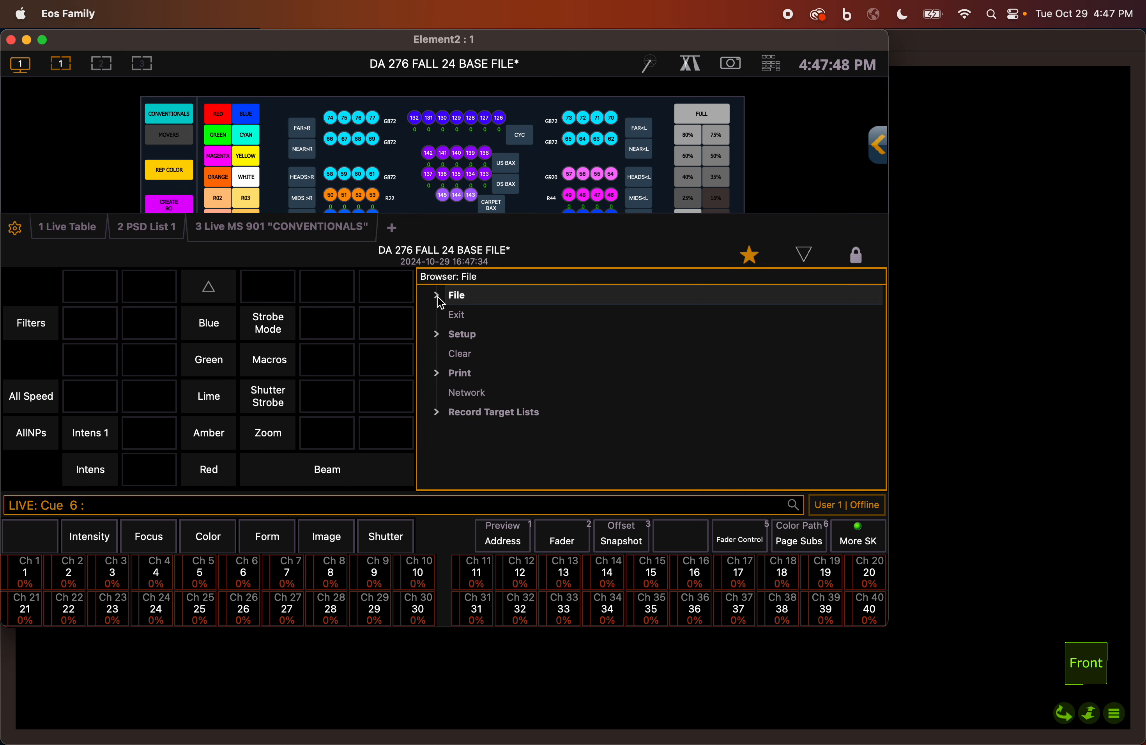
pyautogui.click(462, 317)
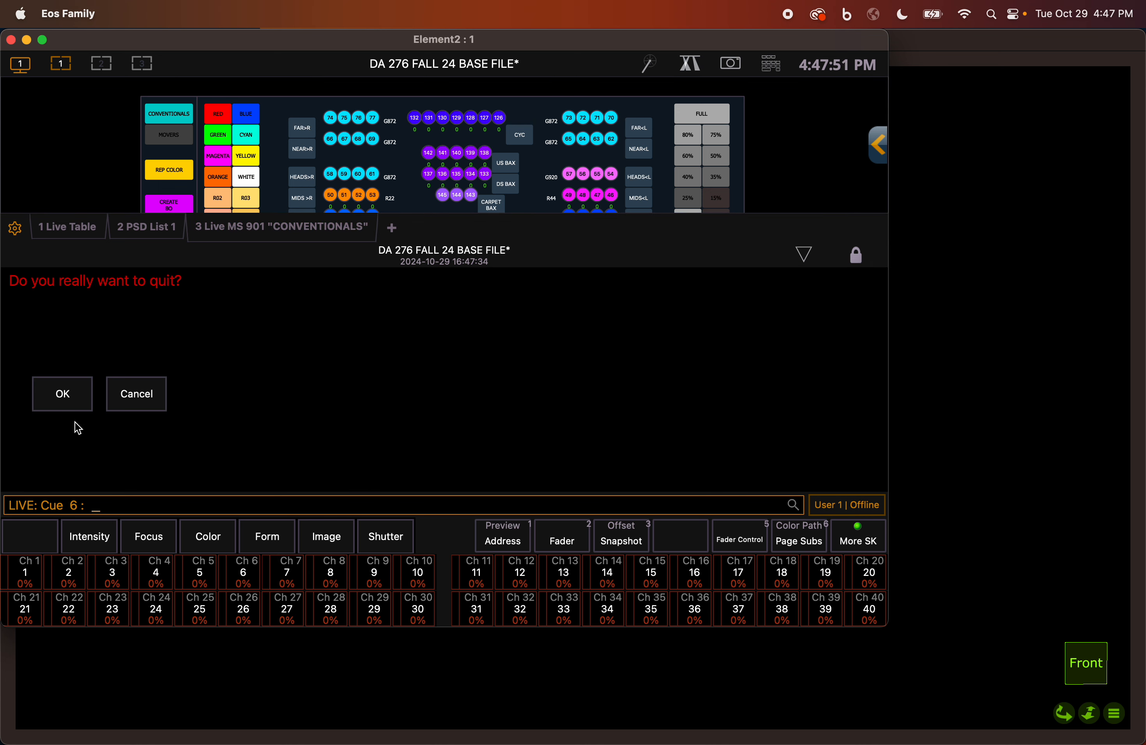
pyautogui.click(75, 404)
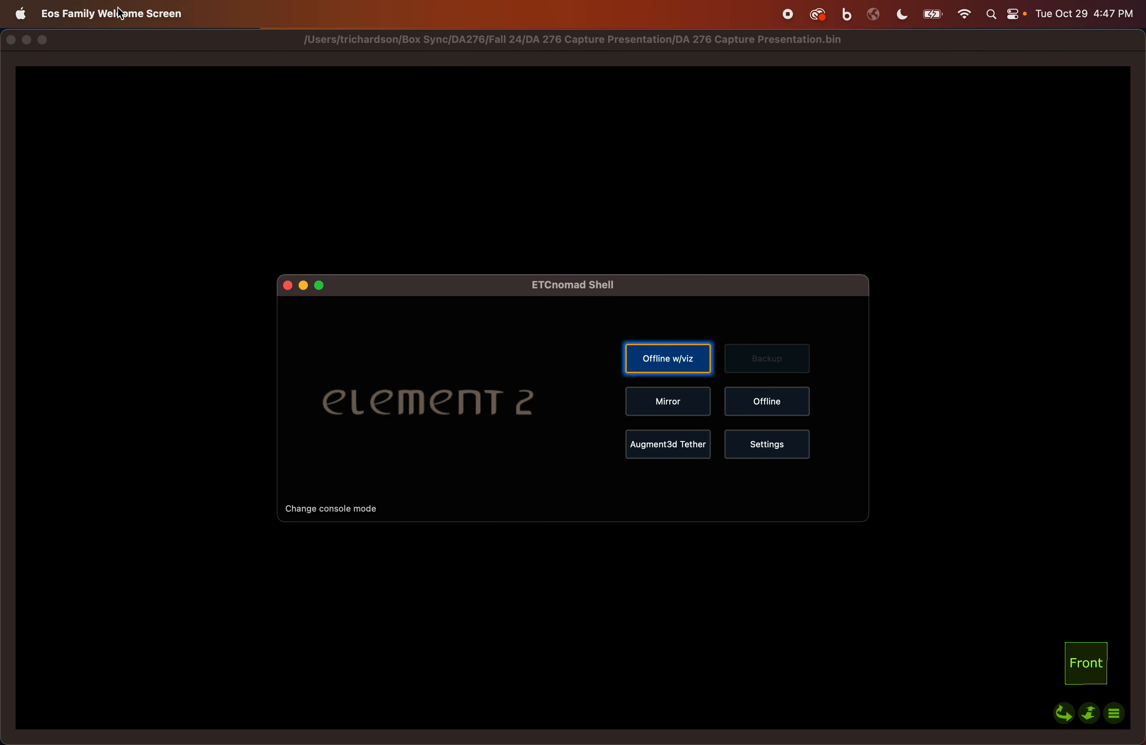
# Quit the ETCnomad Shell welcome screen, switch to Capture Presenter and quit it as well.
pyautogui.click(120, 13)
pyautogui.click(107, 127)
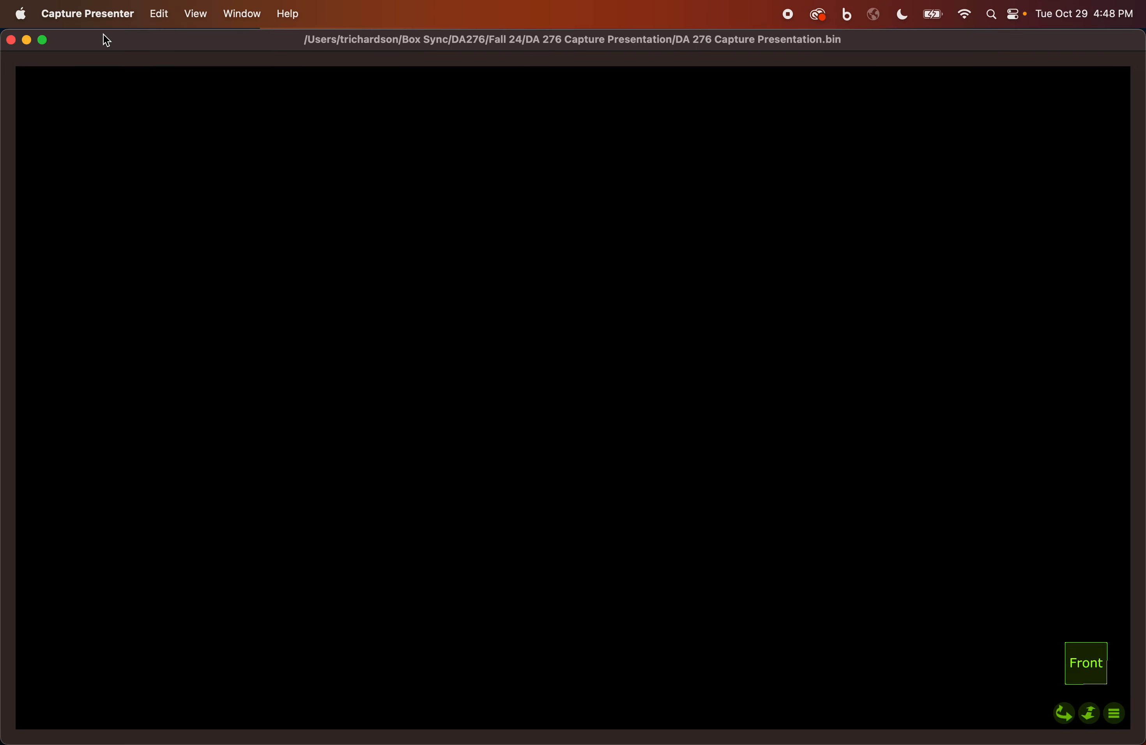
pyautogui.click(101, 16)
pyautogui.click(92, 101)
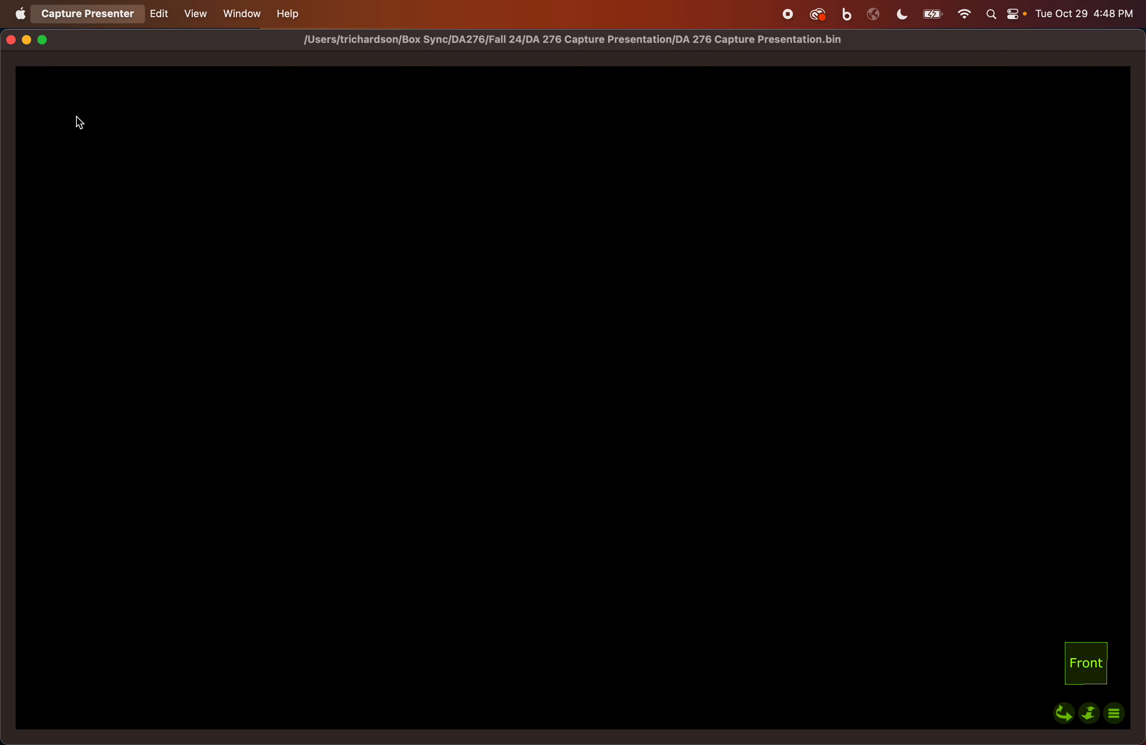